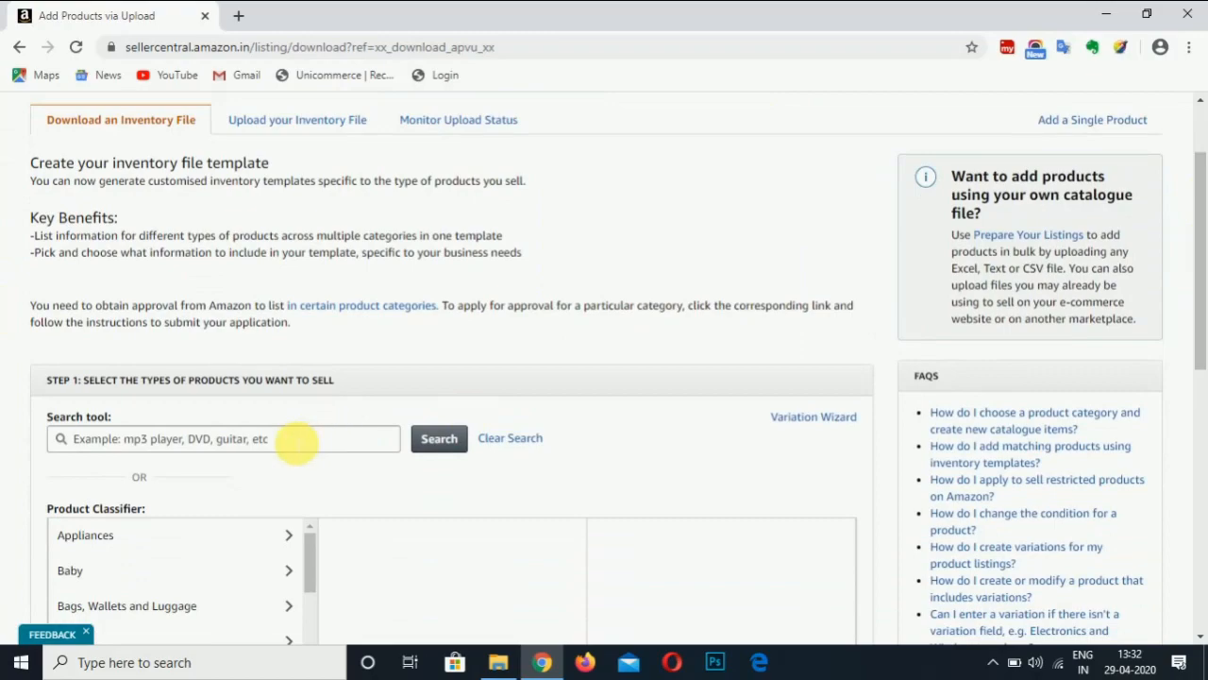
Step: Search the product types for "casual shirts"
click(271, 449)
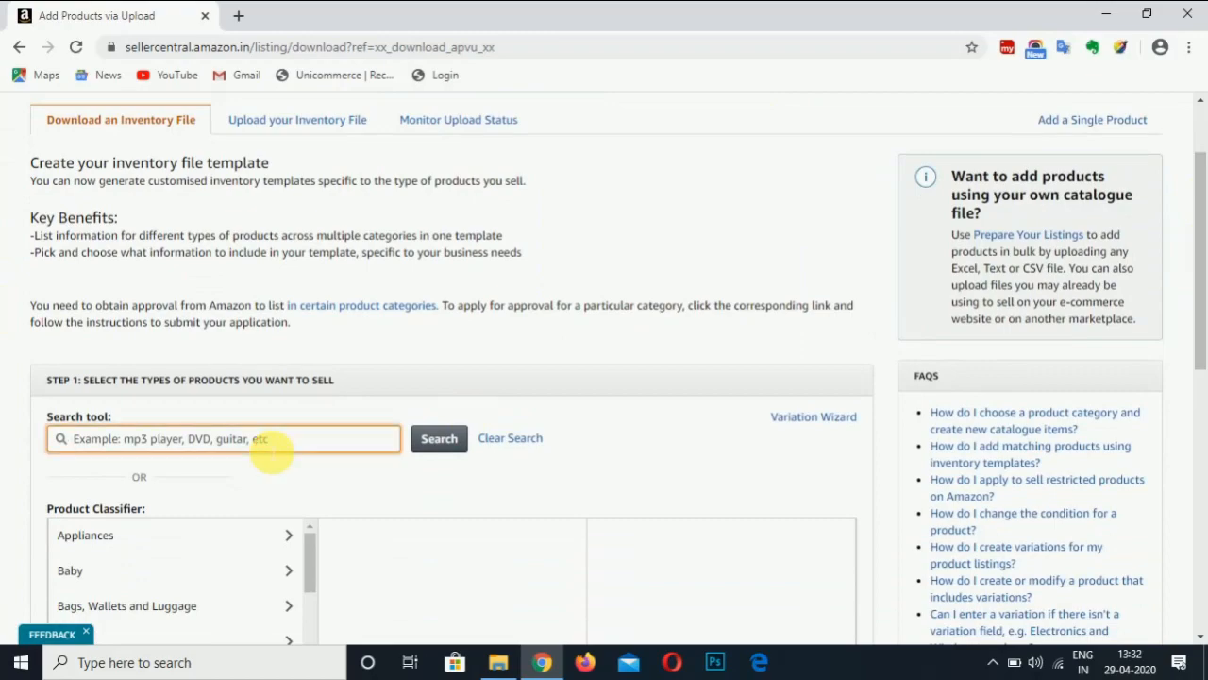
text(cate)
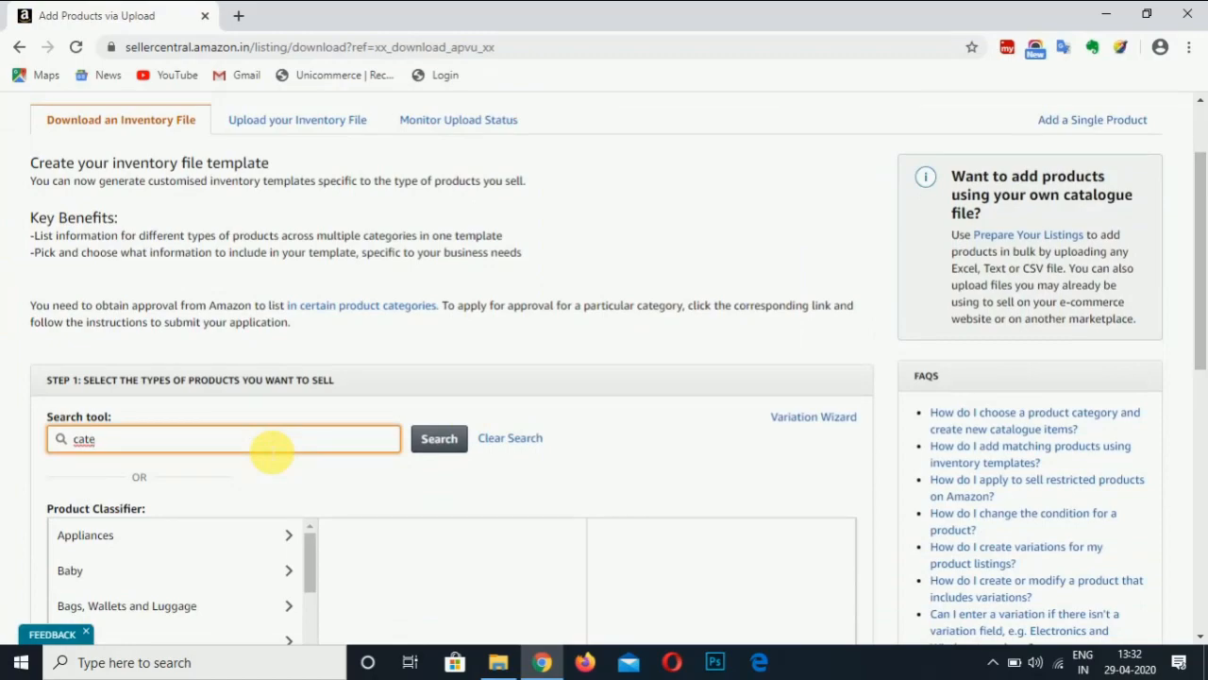
key(BackSpace)
key(BackSpace)
text(sual shirts)
click(440, 444)
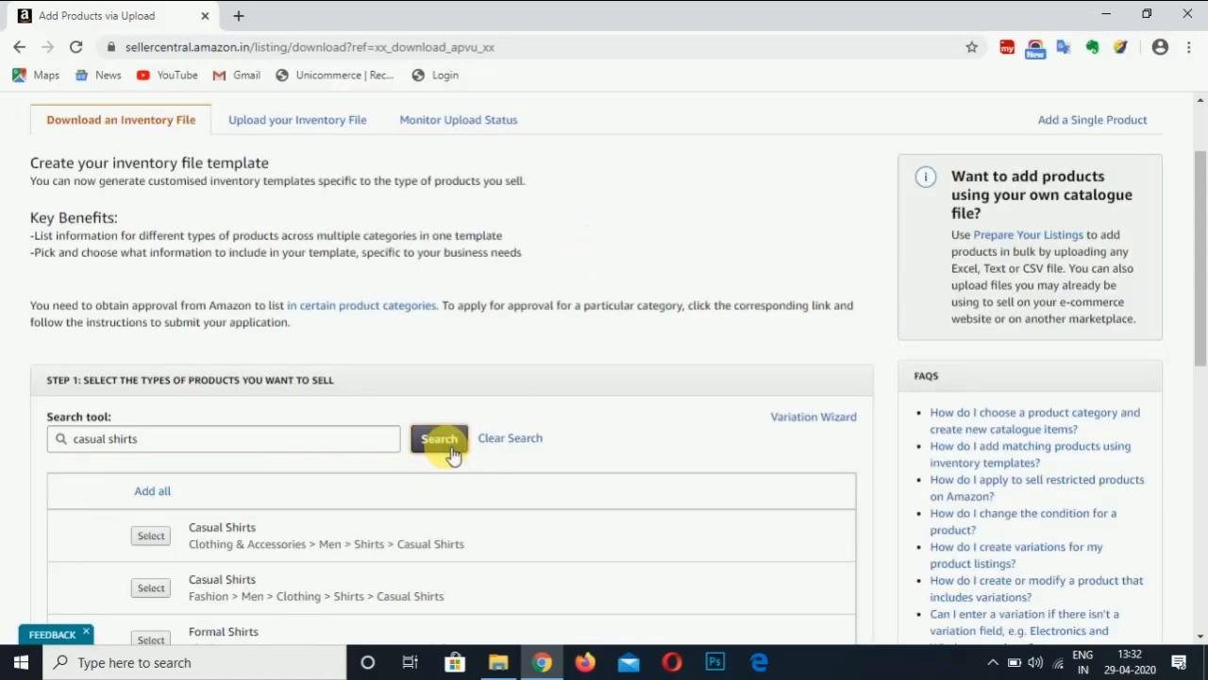
Step: Select the Casual Shirts product type under Clothing & Accessories > Men > Shirts
drag(1205, 251, 1204, 323)
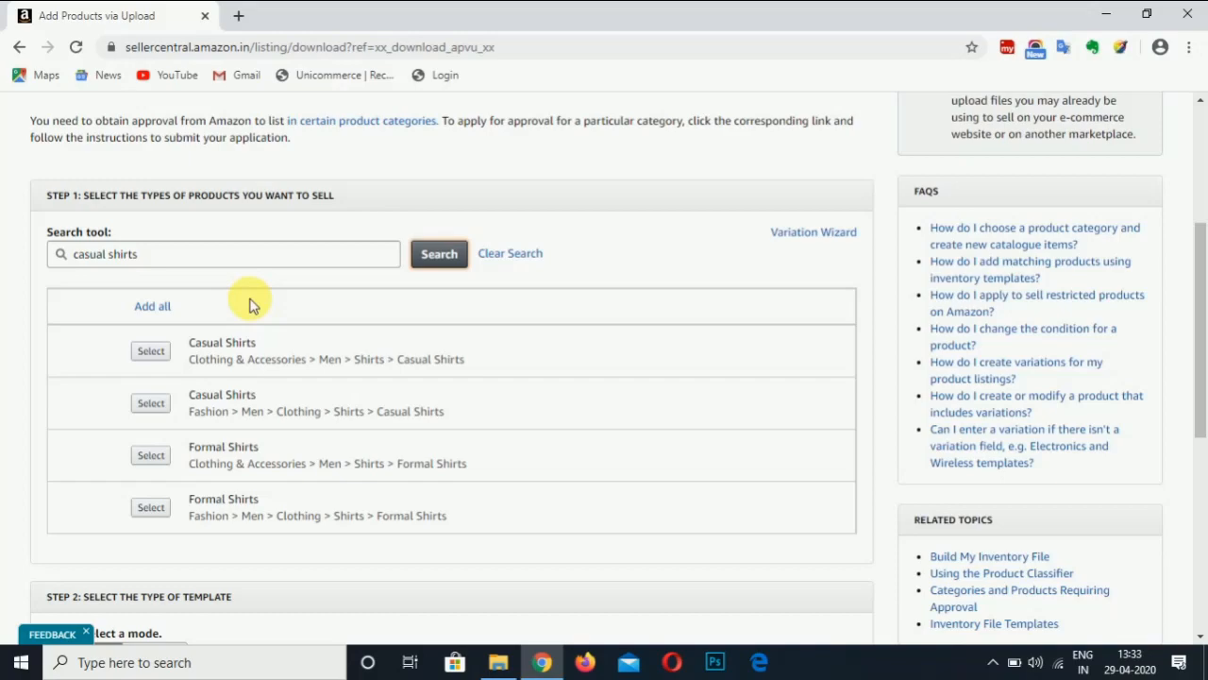
click(151, 352)
drag(1204, 329, 1204, 393)
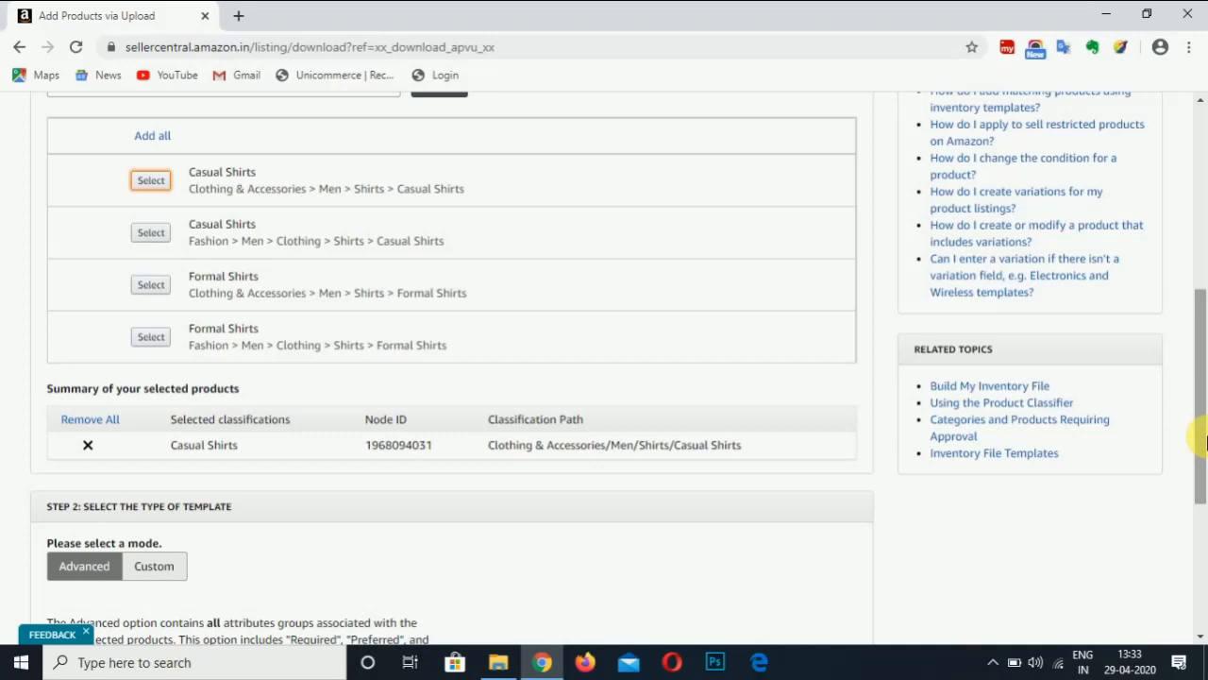
Step: Add Formal Shirts under Clothing & Accessories > Men > Shirts, and remove it again from the selected products
drag(1204, 442, 1203, 391)
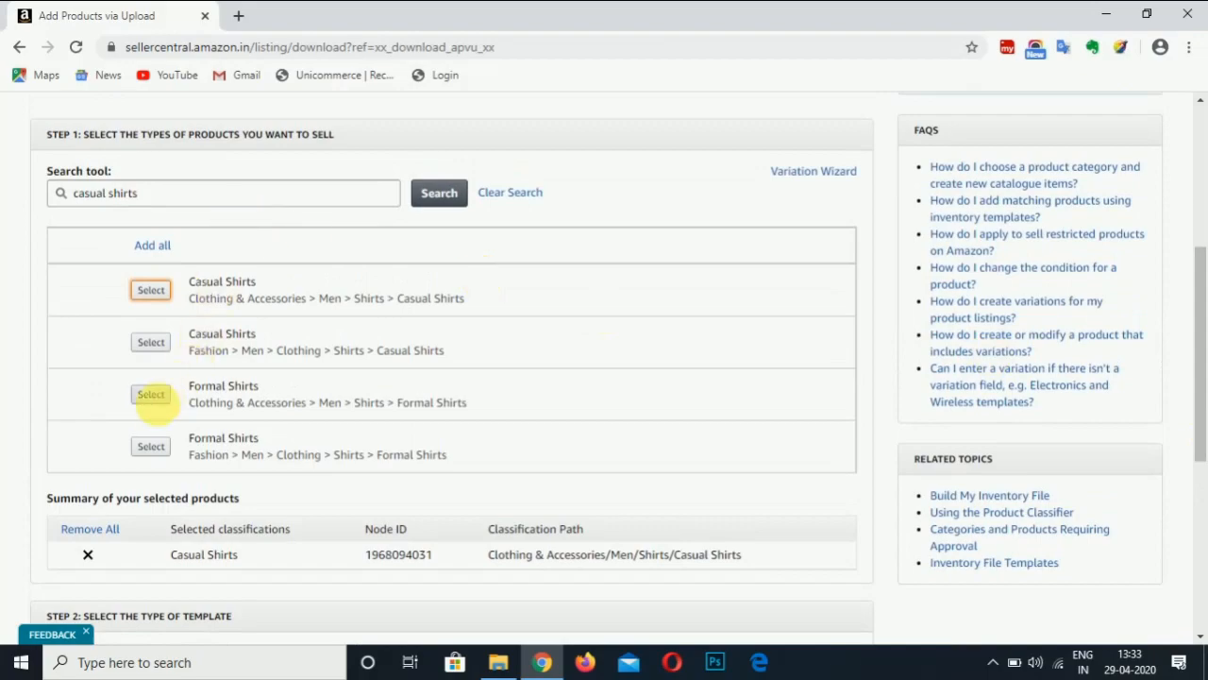
click(151, 394)
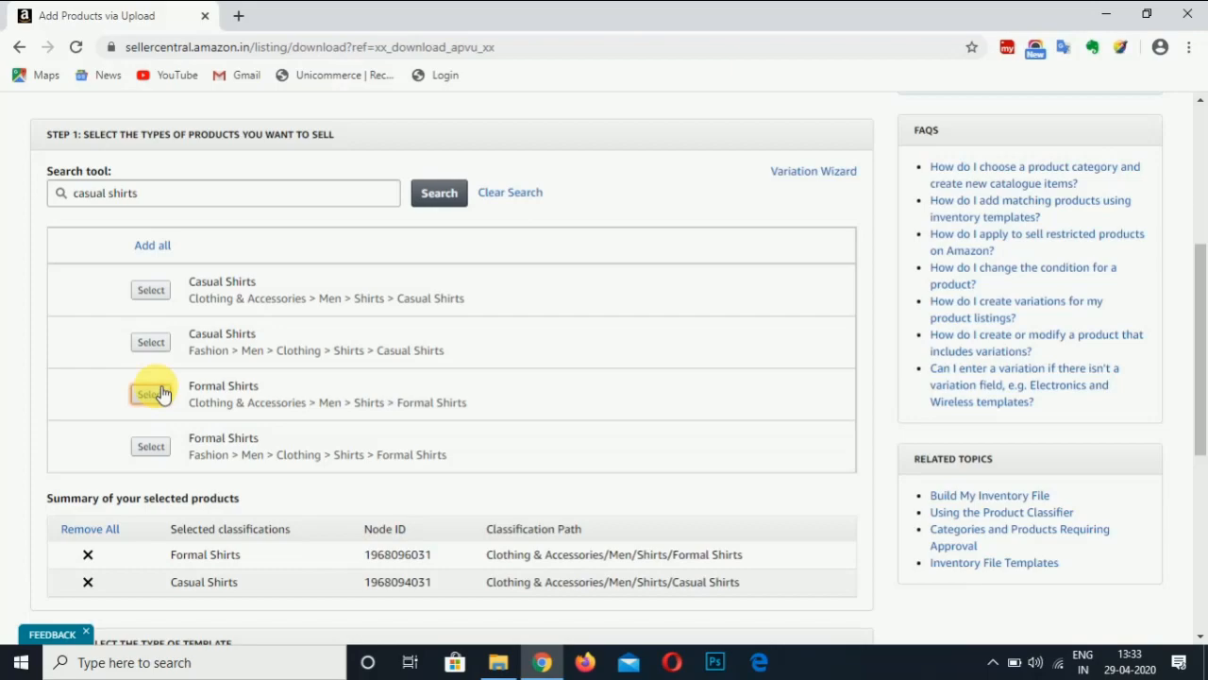
drag(1197, 318, 1197, 366)
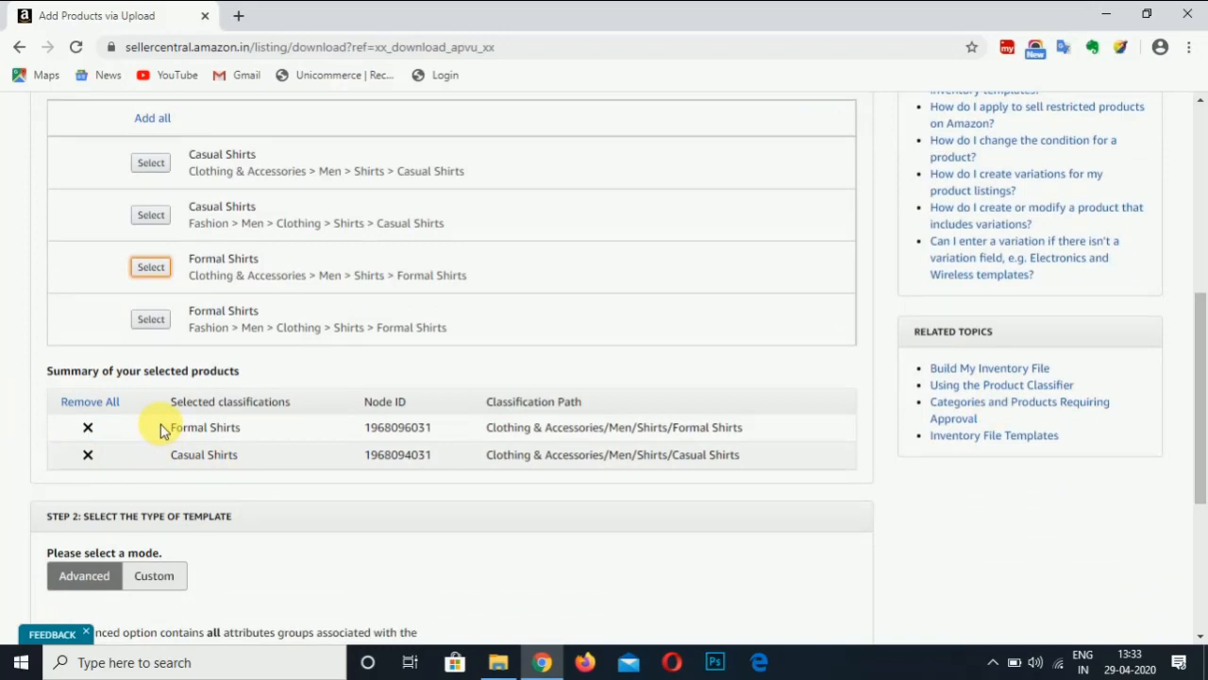
click(88, 429)
Step: Generate the Advanced inventory template for Casual Shirts and open the downloaded CasualShirts.xlsm file in Excel
scroll(91, 431, down, 3)
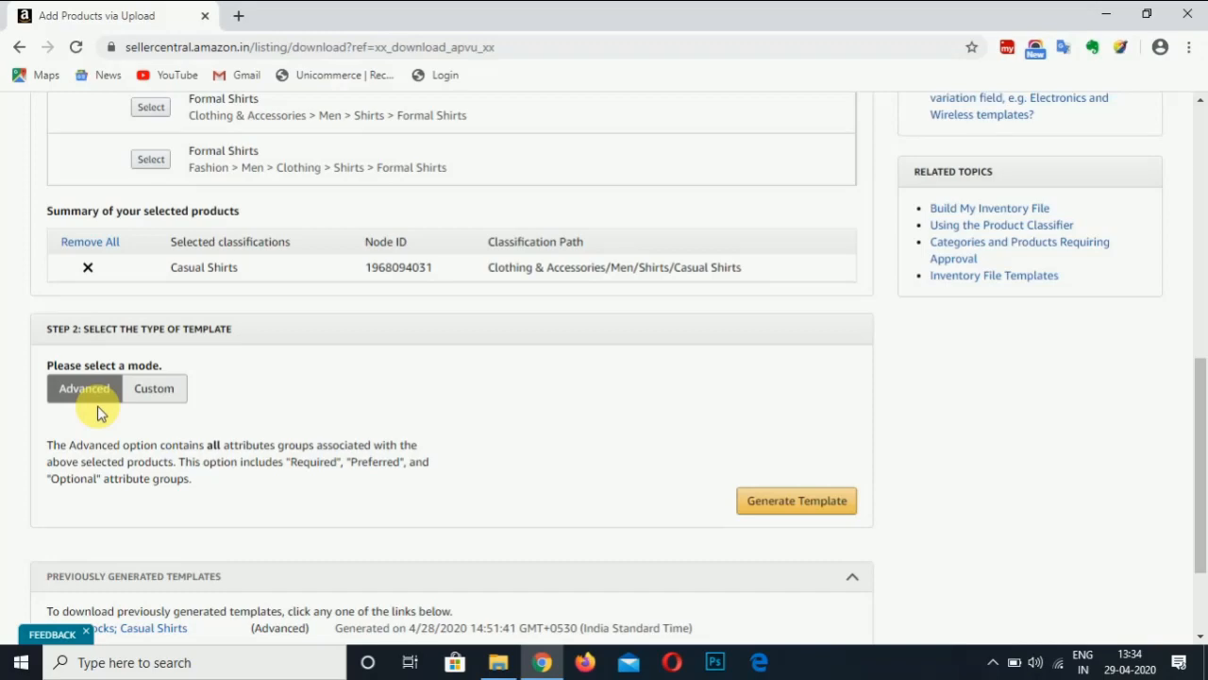
click(791, 497)
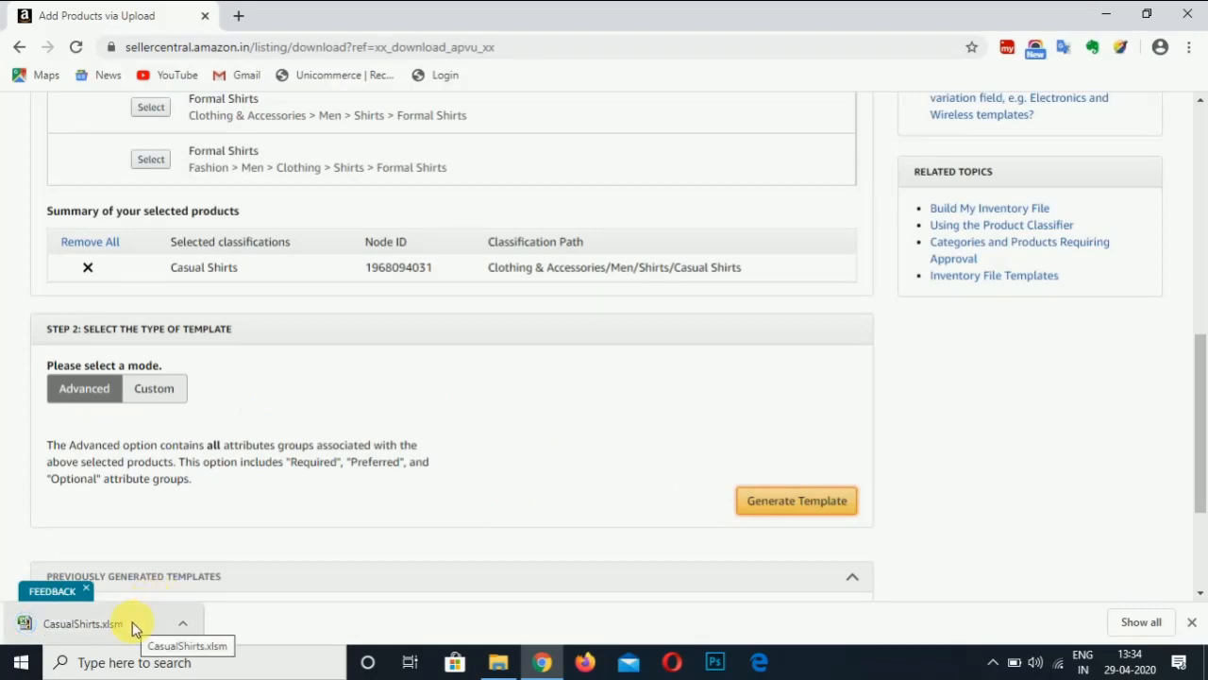
click(132, 623)
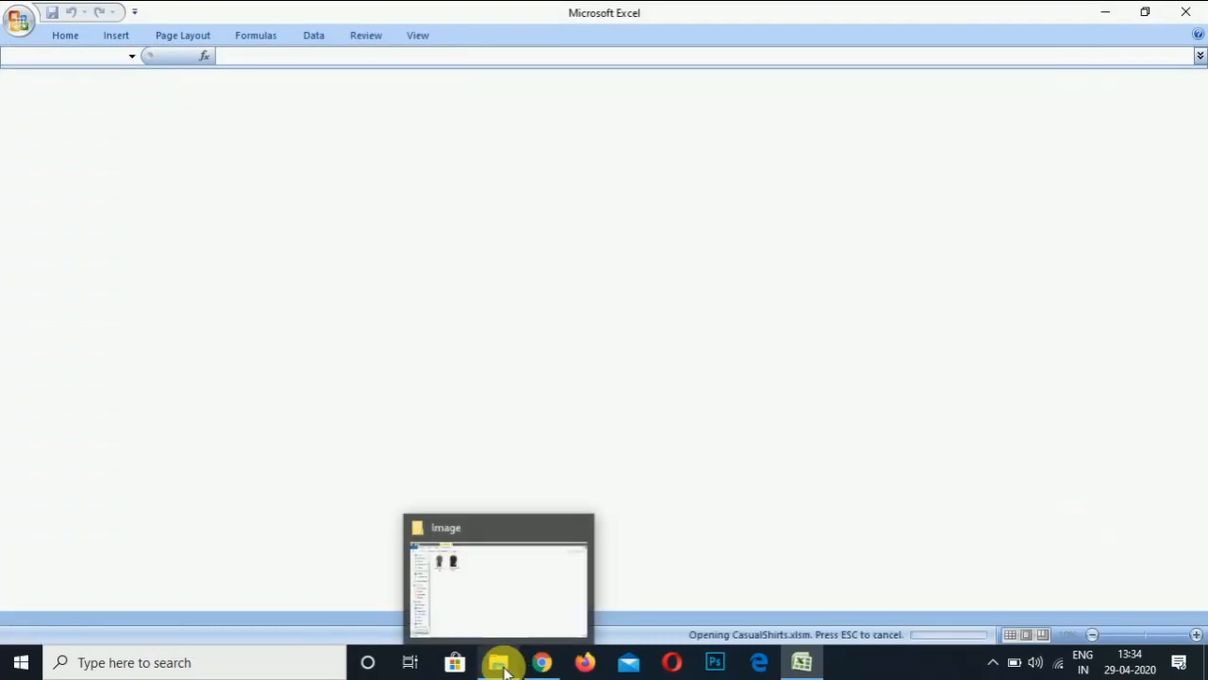
Step: Switch to File Explorer and look at the product pictures casual_shirt_image and casual_shirt_image_2 in the Image folder
click(505, 666)
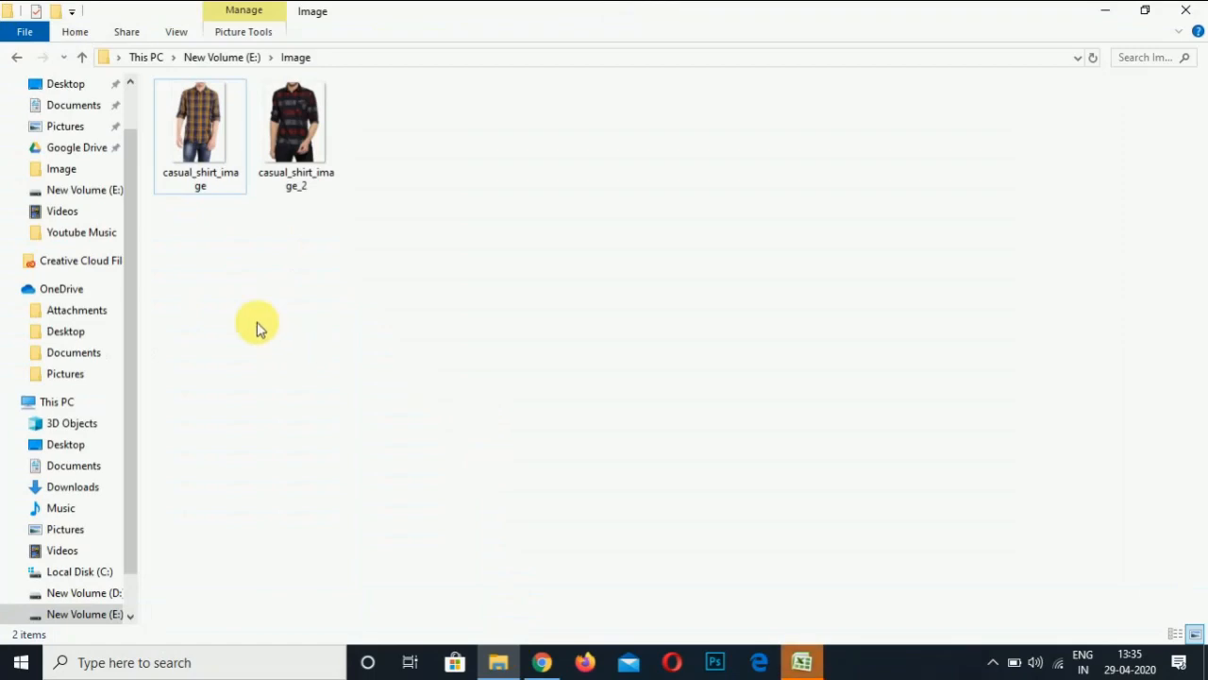
click(194, 124)
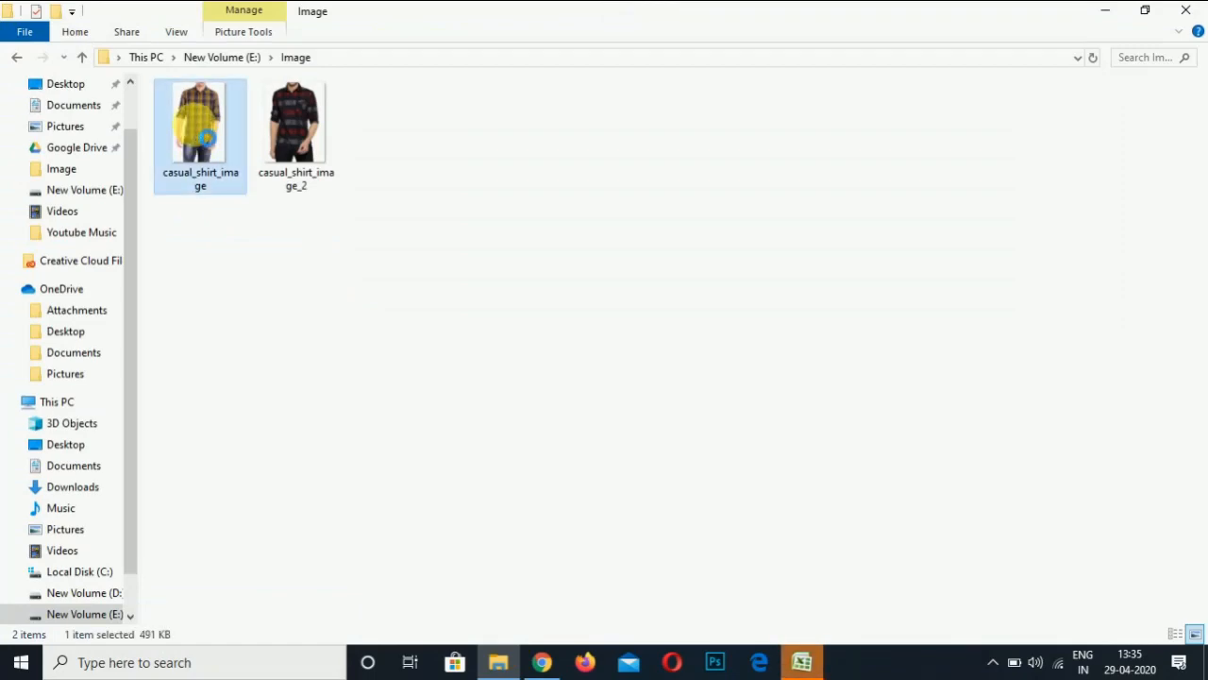
right_click(193, 124)
click(156, 387)
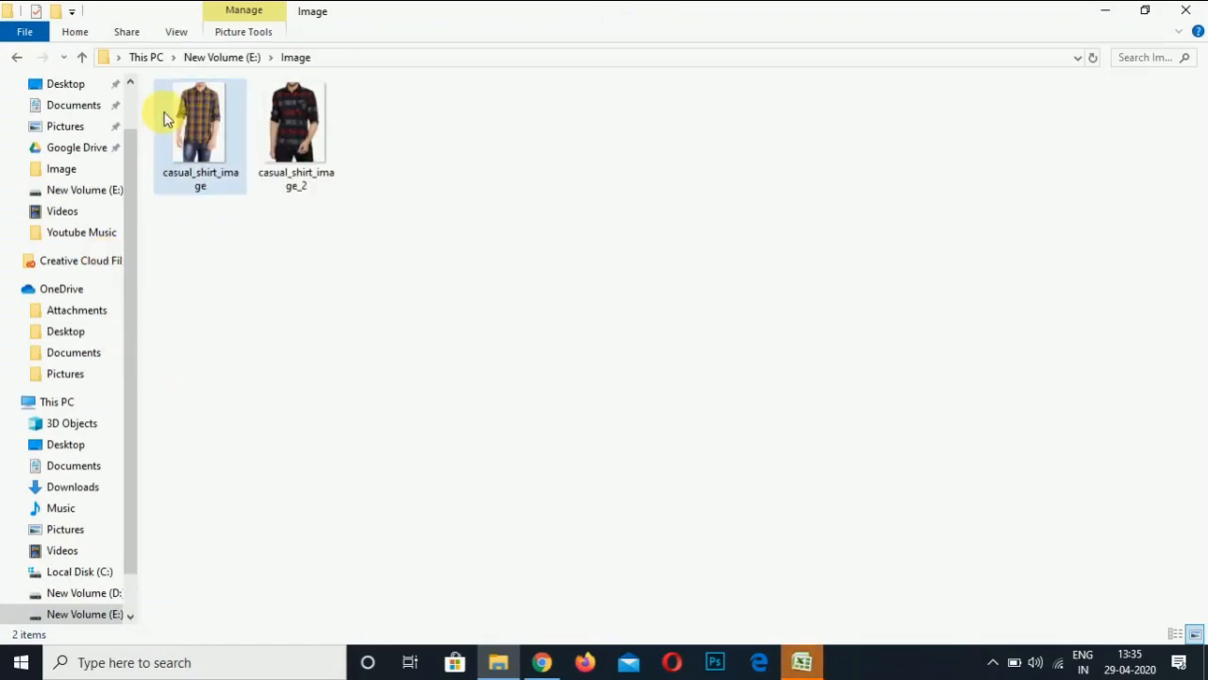
click(163, 116)
key(Right)
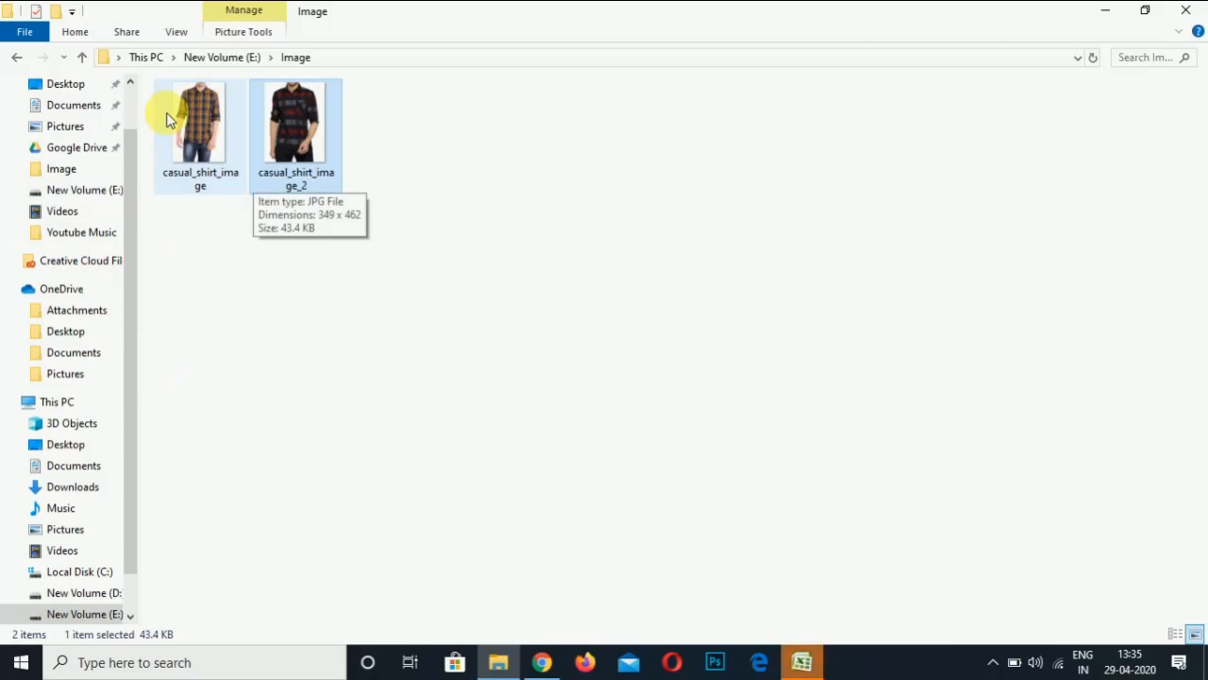
Step: Return to the CasualShirts workbook in Excel, bring its first sheets into view and open the Template sheet
click(801, 661)
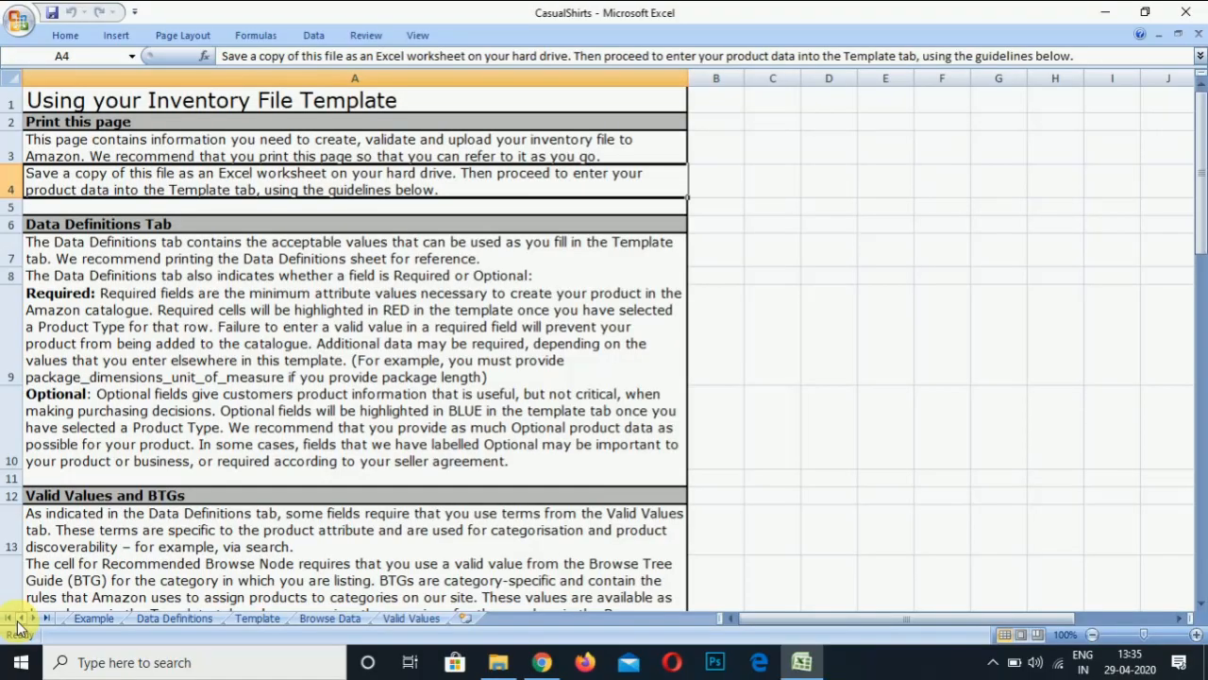
click(17, 621)
click(17, 622)
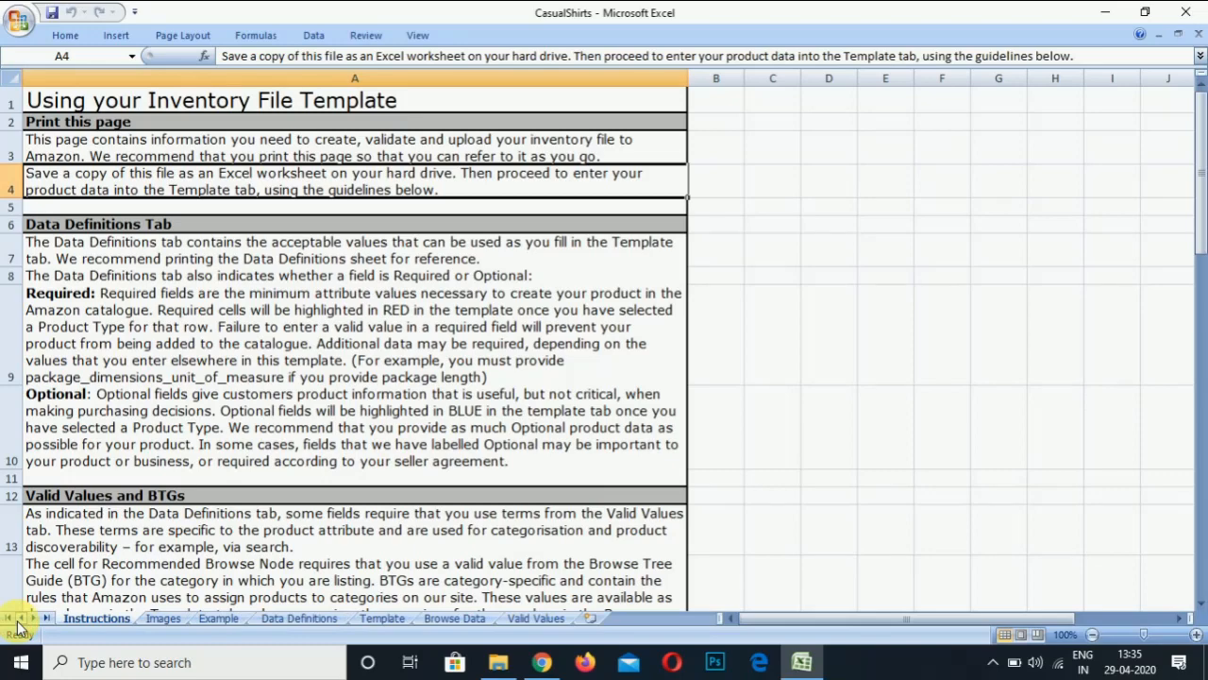
click(384, 619)
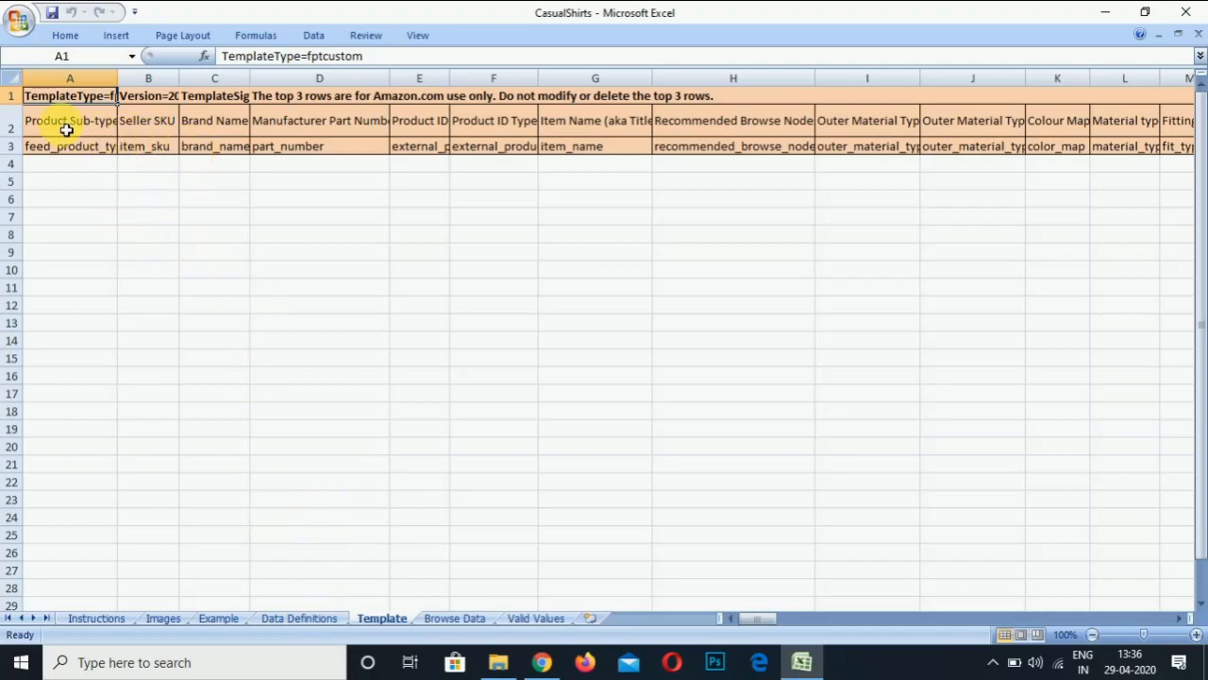
Step: Examine the label, accepted values, example and requirement of the feed_product_type and item_sku fields on the Data Definitions sheet
click(300, 620)
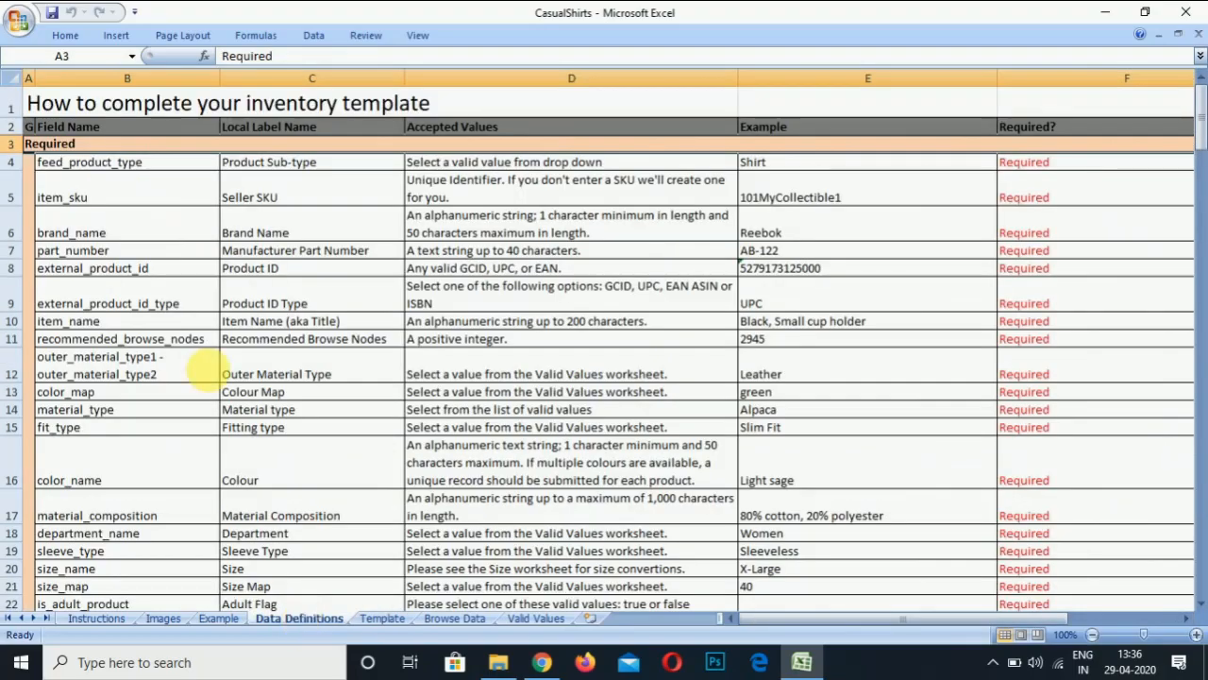
click(135, 167)
key(Right)
key(Right)
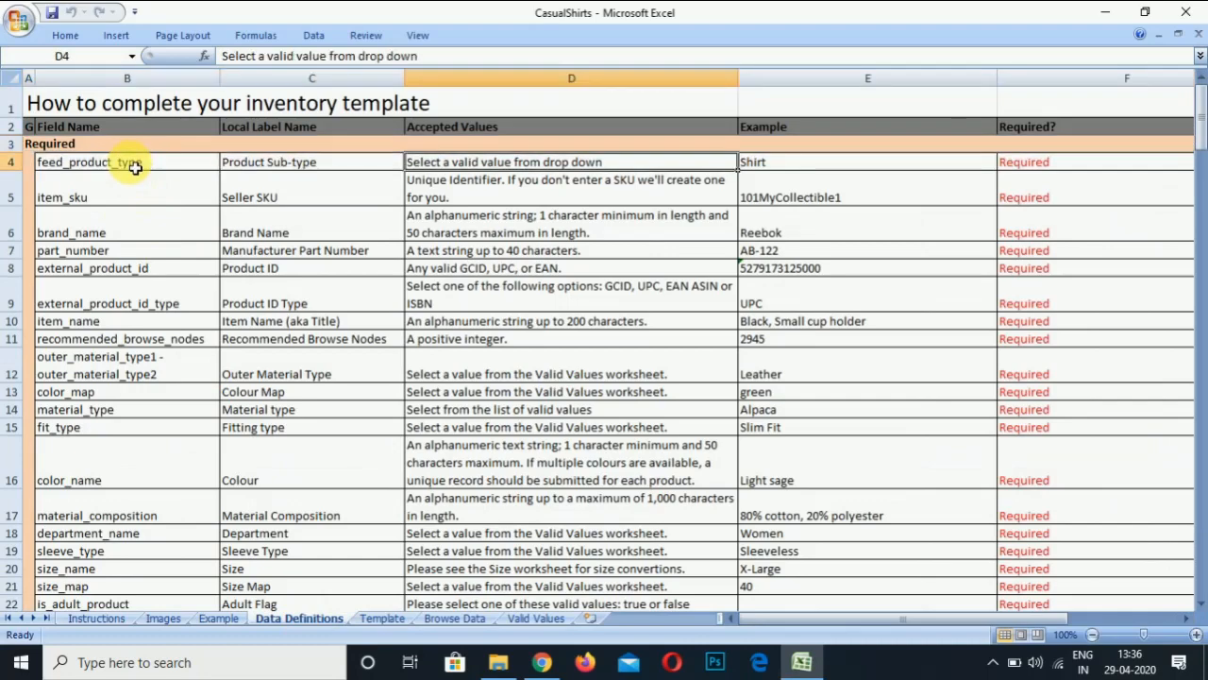
key(Right)
key(Right)
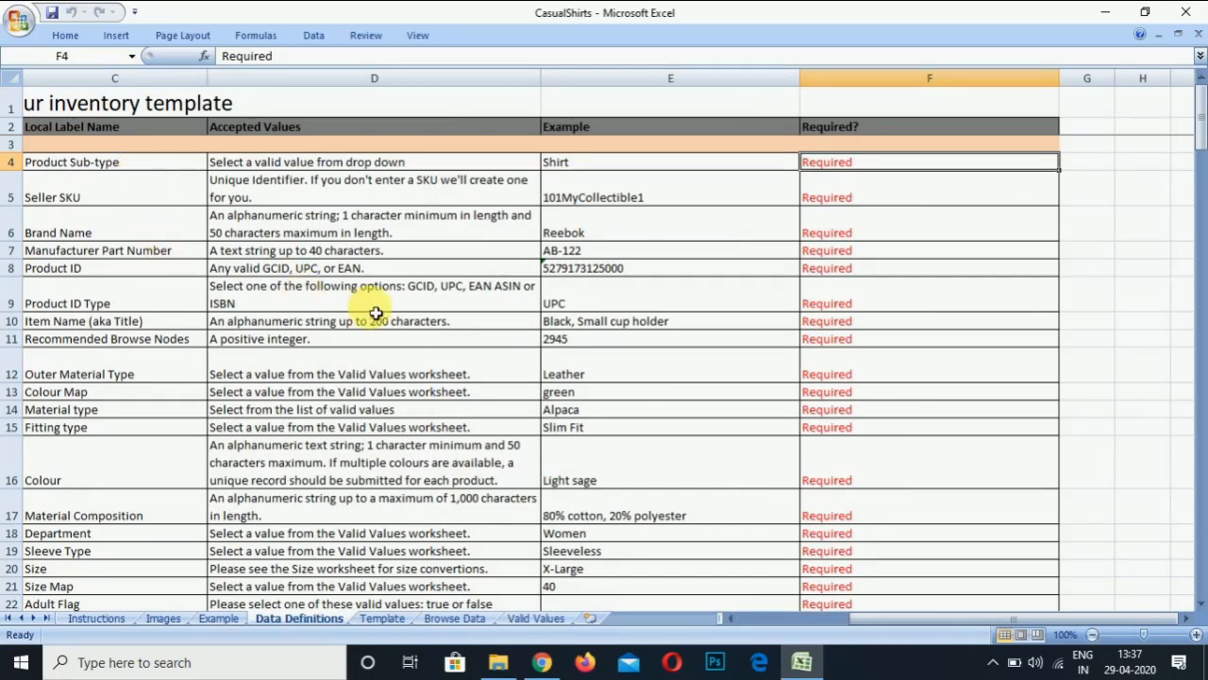
key(Left)
key(Left)
key(Left)
key(Left)
key(Left)
key(Down)
key(Right)
key(Right)
key(Right)
key(Right)
key(Right)
key(Right)
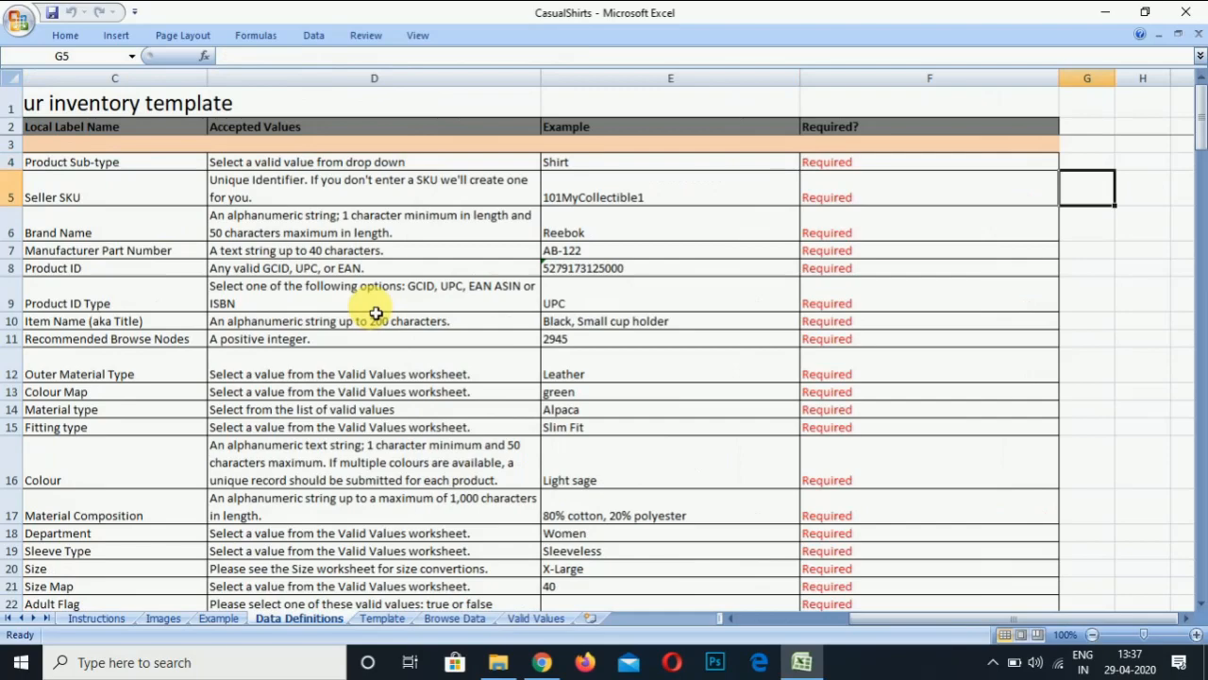
key(Left)
key(Left)
key(Up)
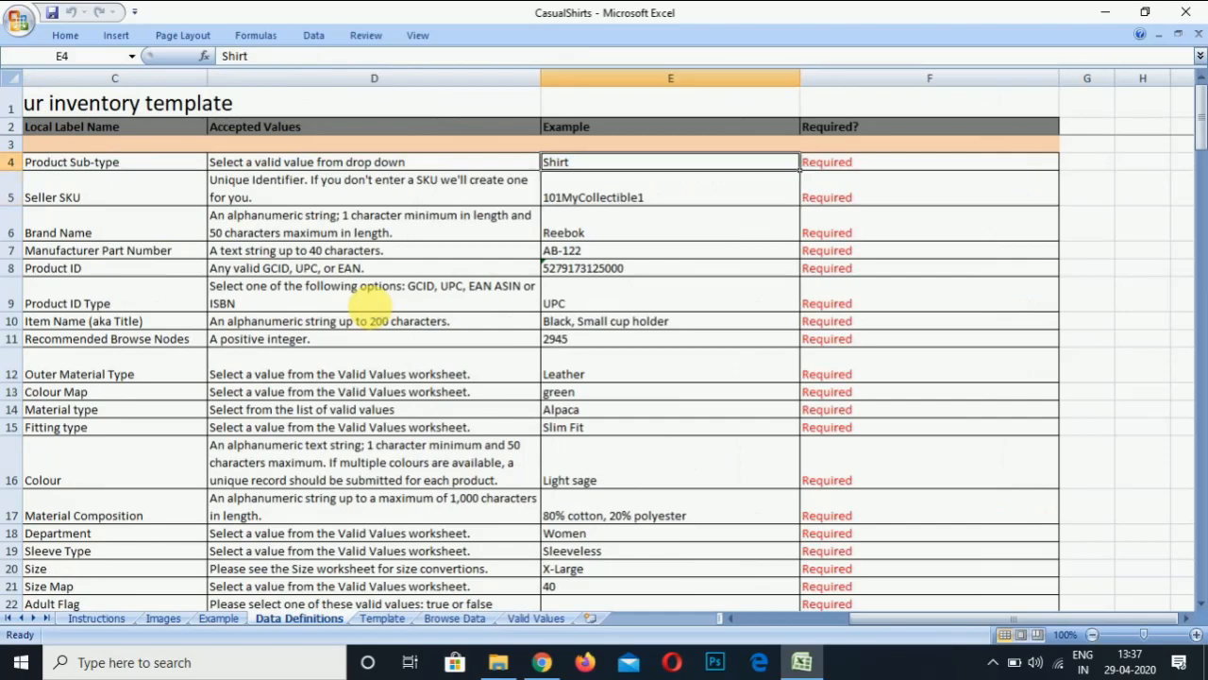
Step: Review which fields are required or optional down the Data Definitions sheet, then return to its beginning
key(Down)
key(Right)
key(Down)
key(Down)
key(Down)
key(Down)
key(Down)
key(Down)
key(Down)
key(Down)
key(Down)
key(Down)
key(Down)
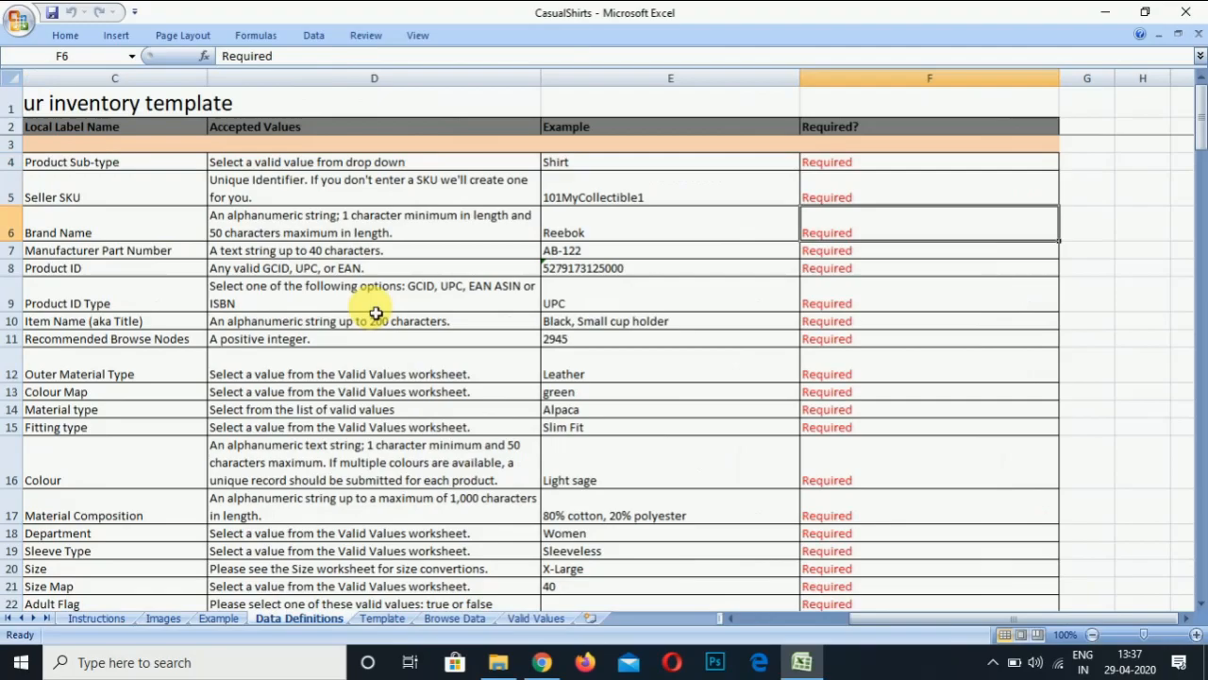
key(Down)
key(Down)
key(Down)
key(Down)
key(Down)
key(Down)
key(Down)
key(Down)
key(Down)
key(Down)
key(Down)
key(Down)
key(Down)
key(Down)
key(Down)
key(Down)
key(Down)
key(Down)
key(Down)
key(Up)
key(Up)
key(Up)
key(Up)
key(Up)
key(Up)
key(Up)
key(Up)
key(Up)
key(Up)
key(Up)
key(Up)
key(Up)
key(Up)
key(Up)
key(Up)
key(Up)
key(Up)
key(Up)
key(Up)
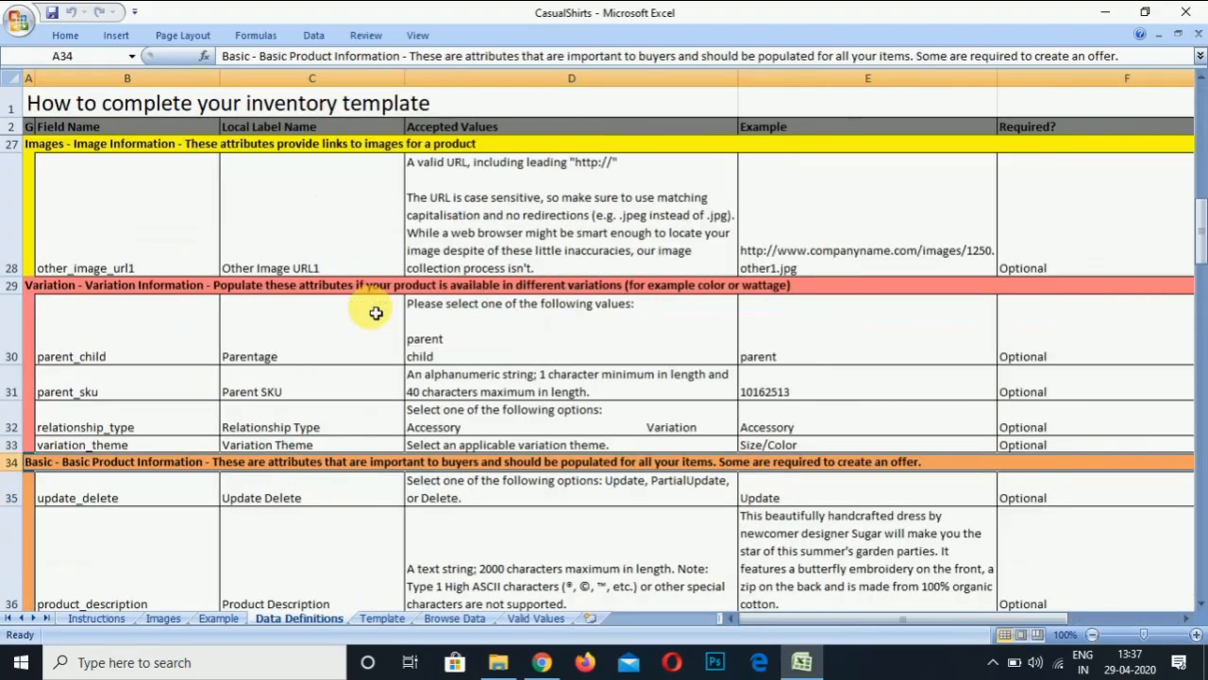
key(Left)
key(Left)
key(Left)
key(Left)
key(Left)
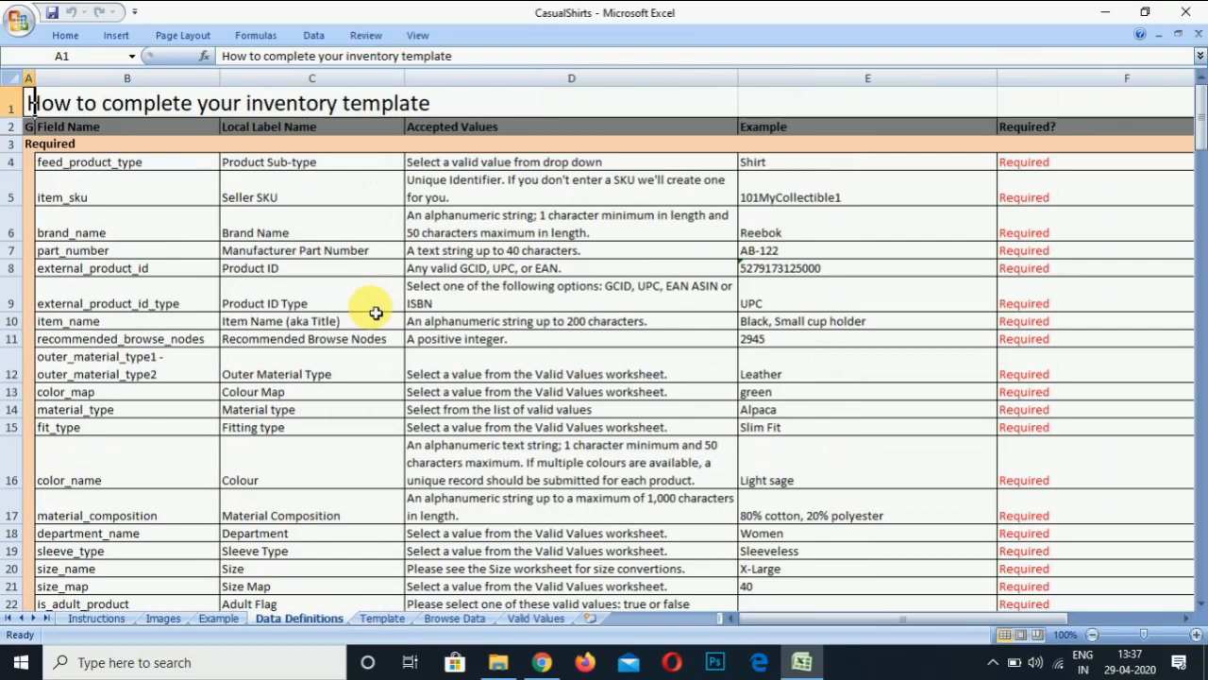
Step: On the Template sheet, set the Product Sub-type to shirt for the product rows 4 and 5
click(382, 621)
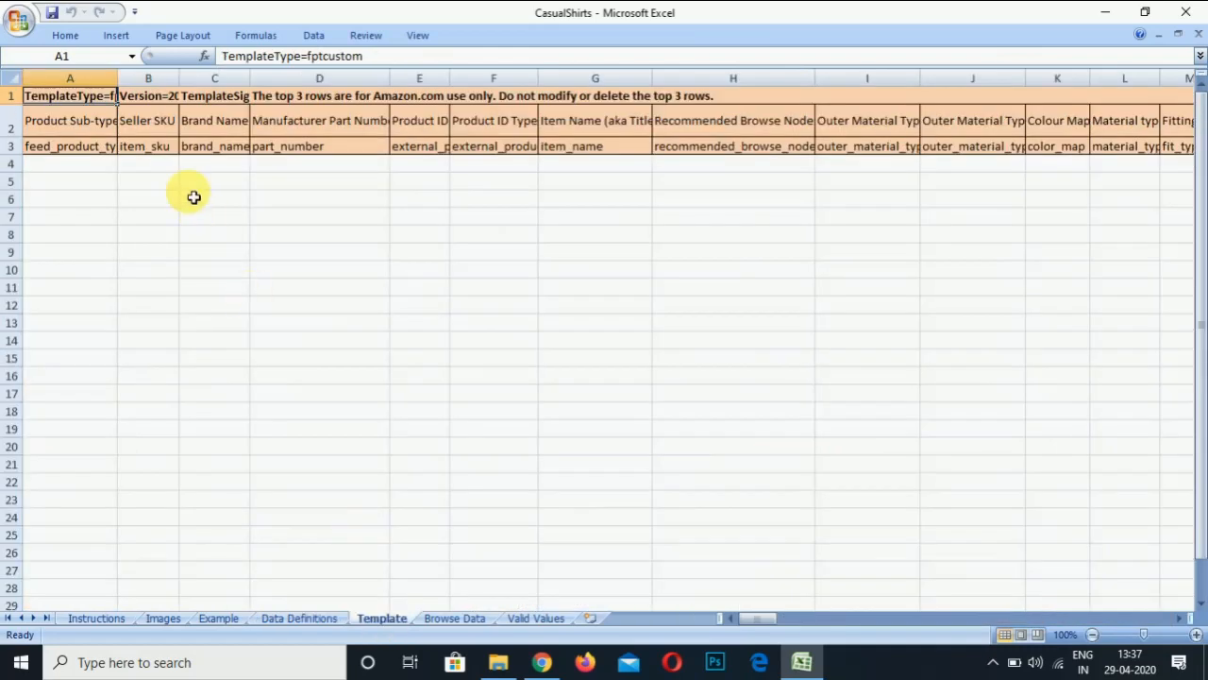
click(85, 169)
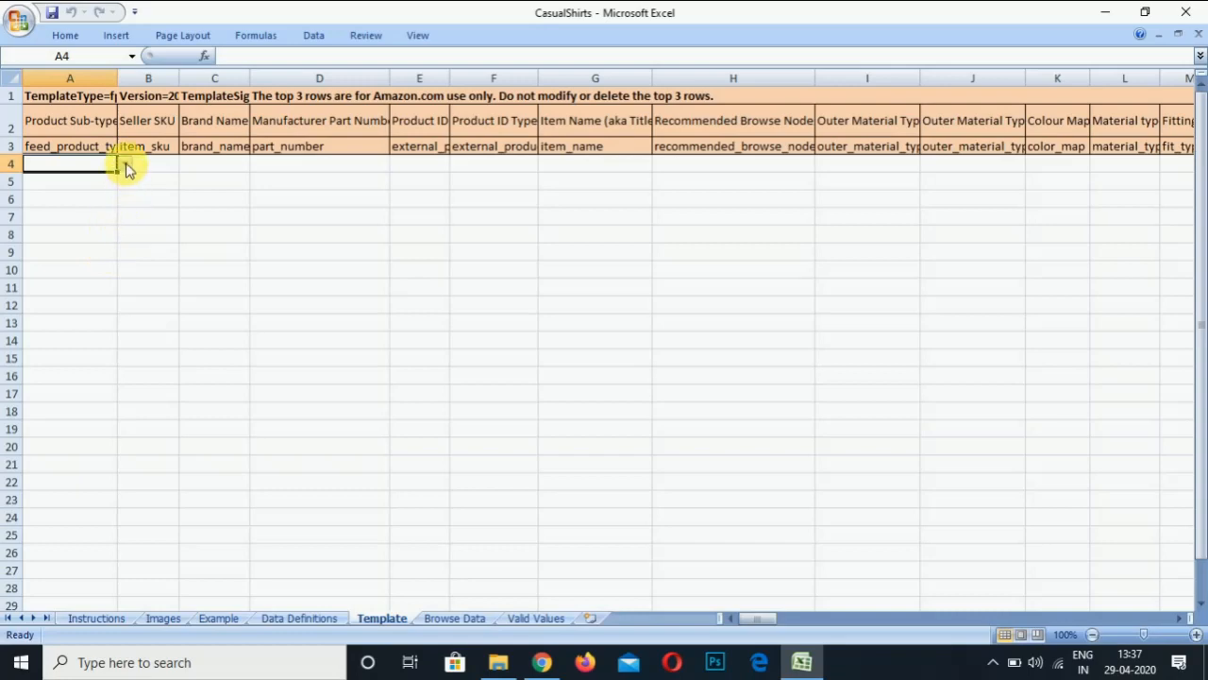
click(124, 165)
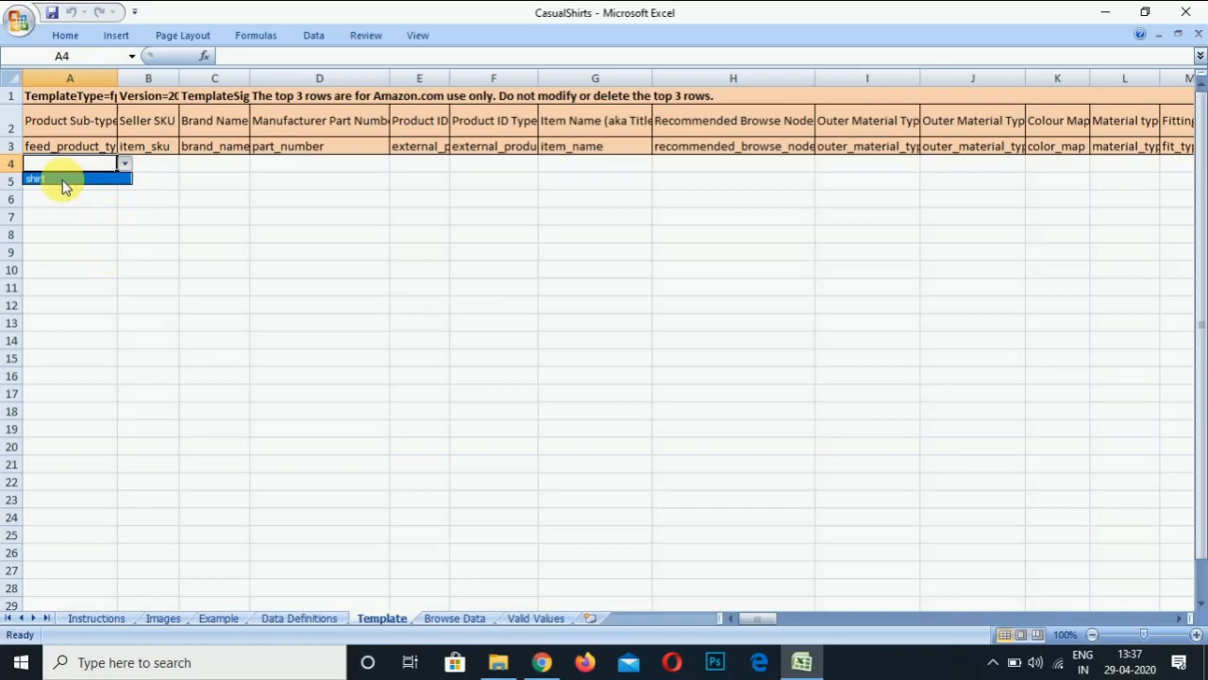
click(63, 179)
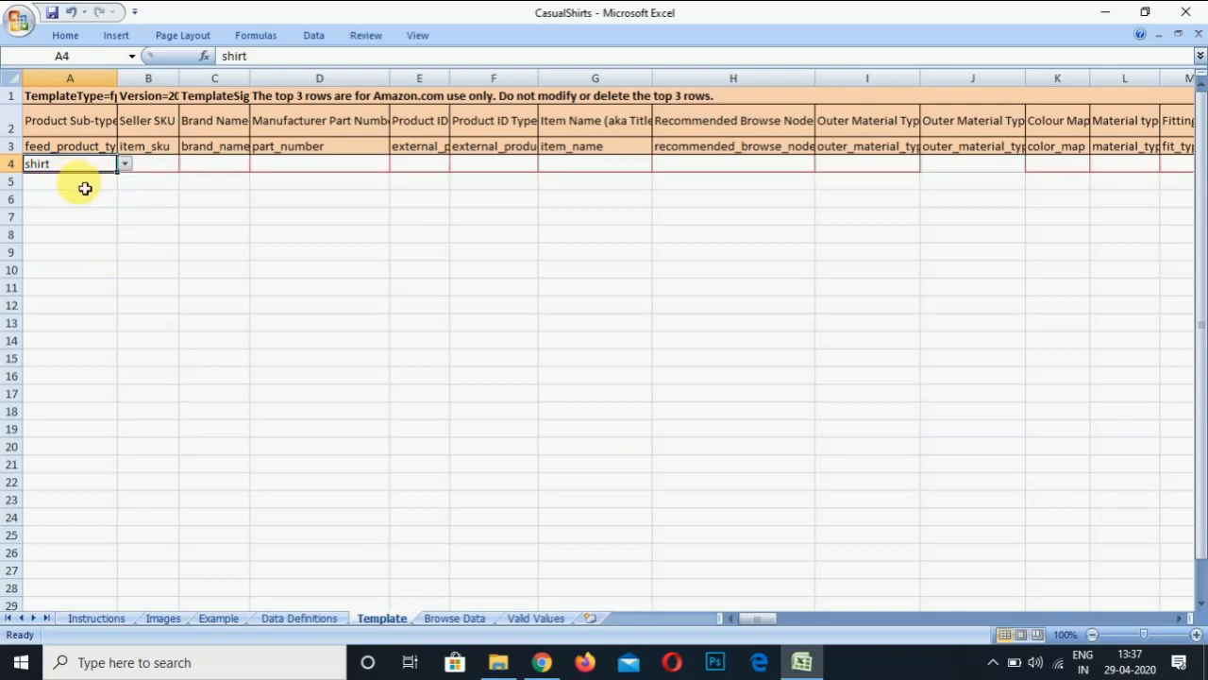
click(82, 182)
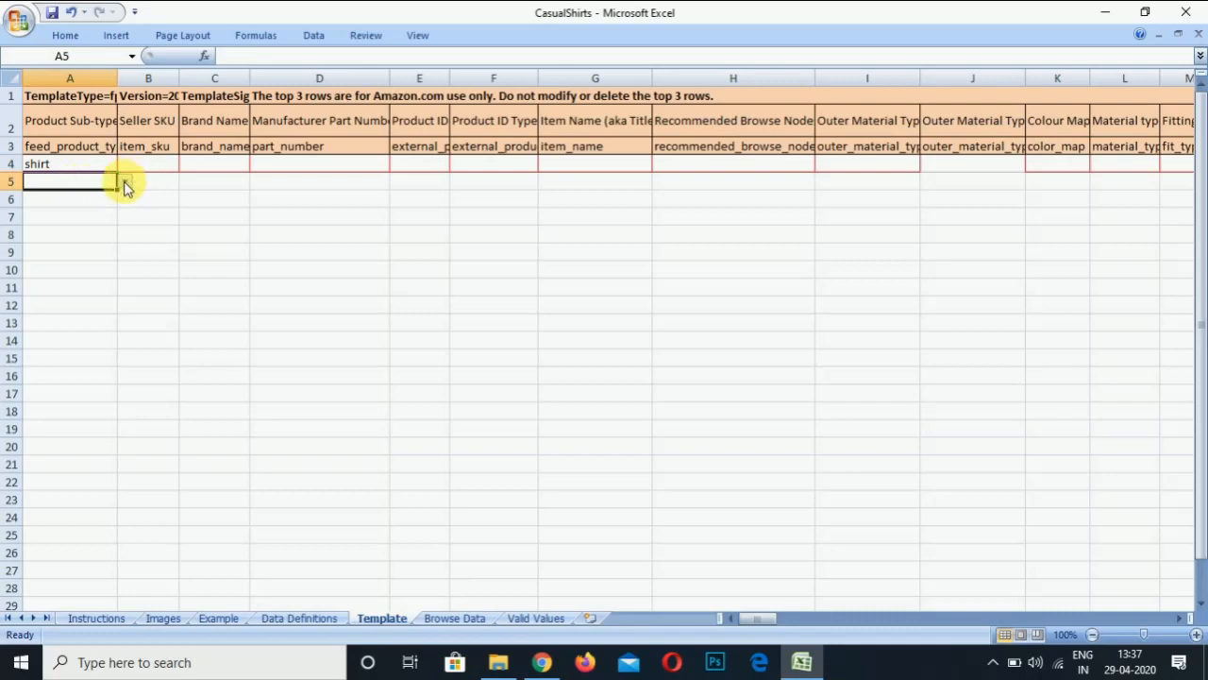
click(123, 181)
click(89, 197)
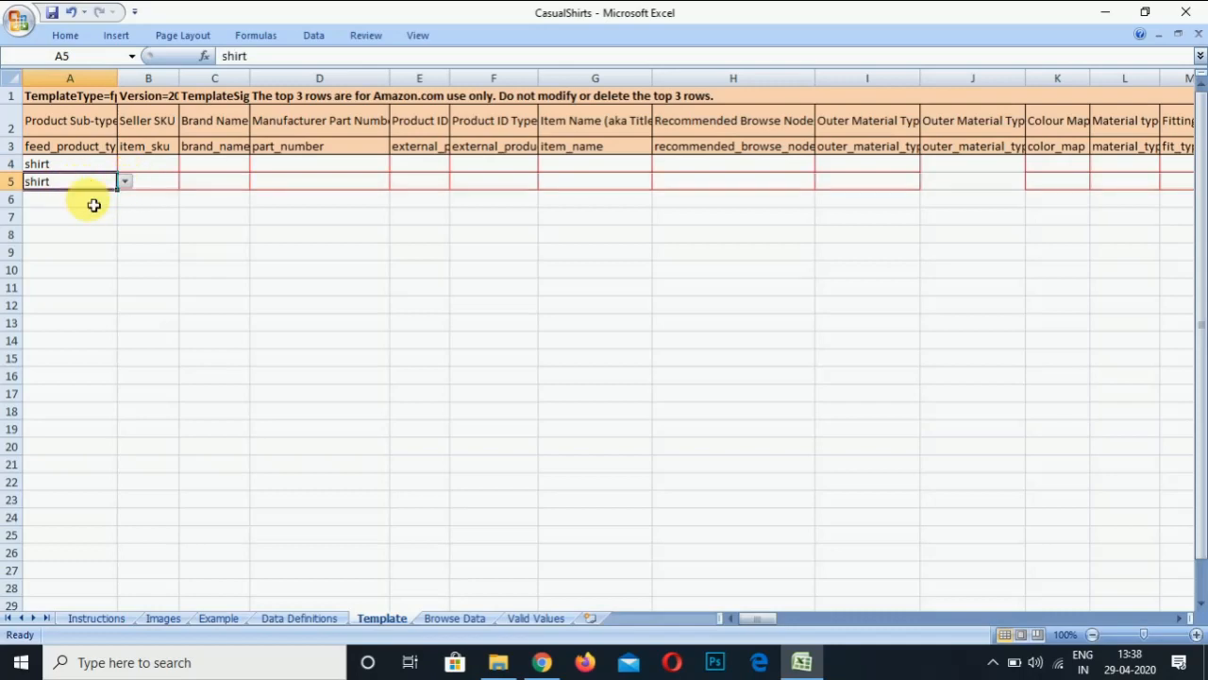
Step: Enter SHIRT-001 as the Seller SKU of the first product in row 4
click(147, 170)
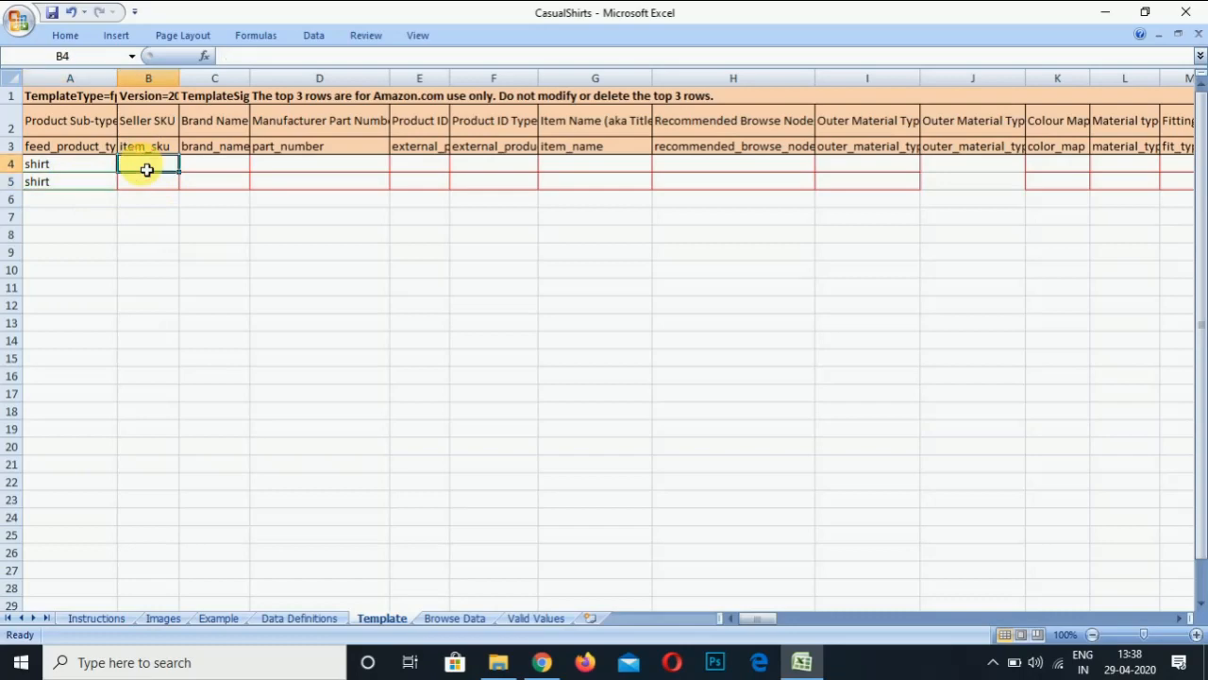
text(SH)
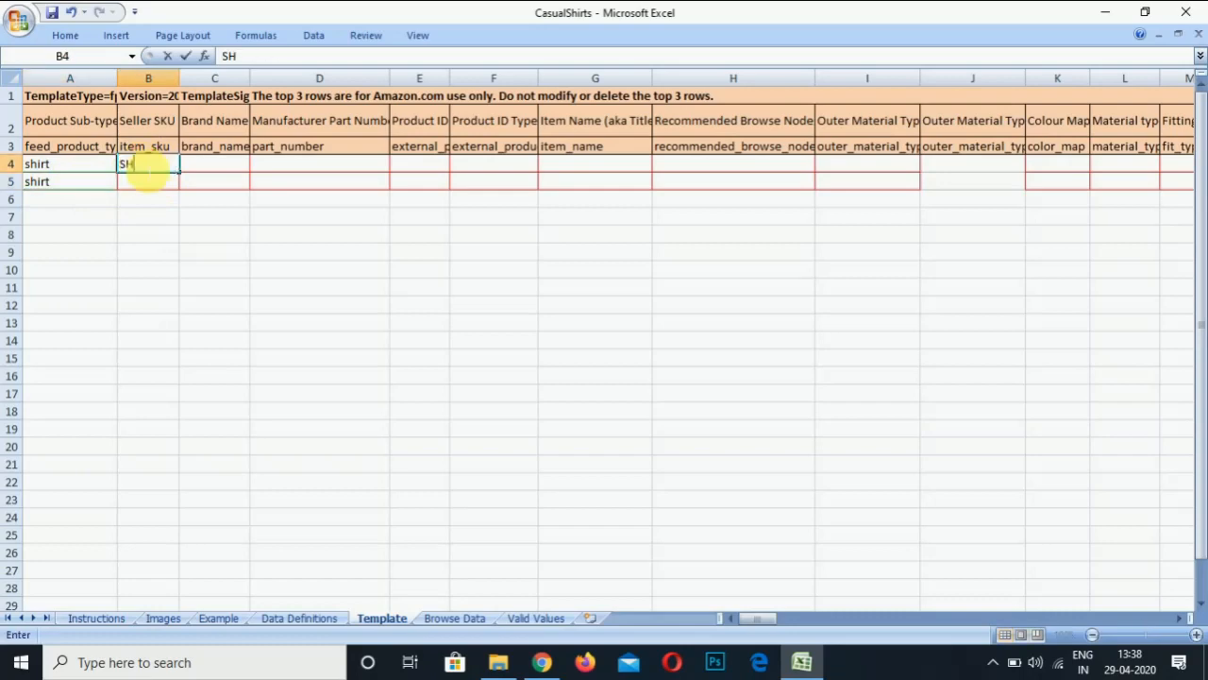
text(IRT-001)
key(Return)
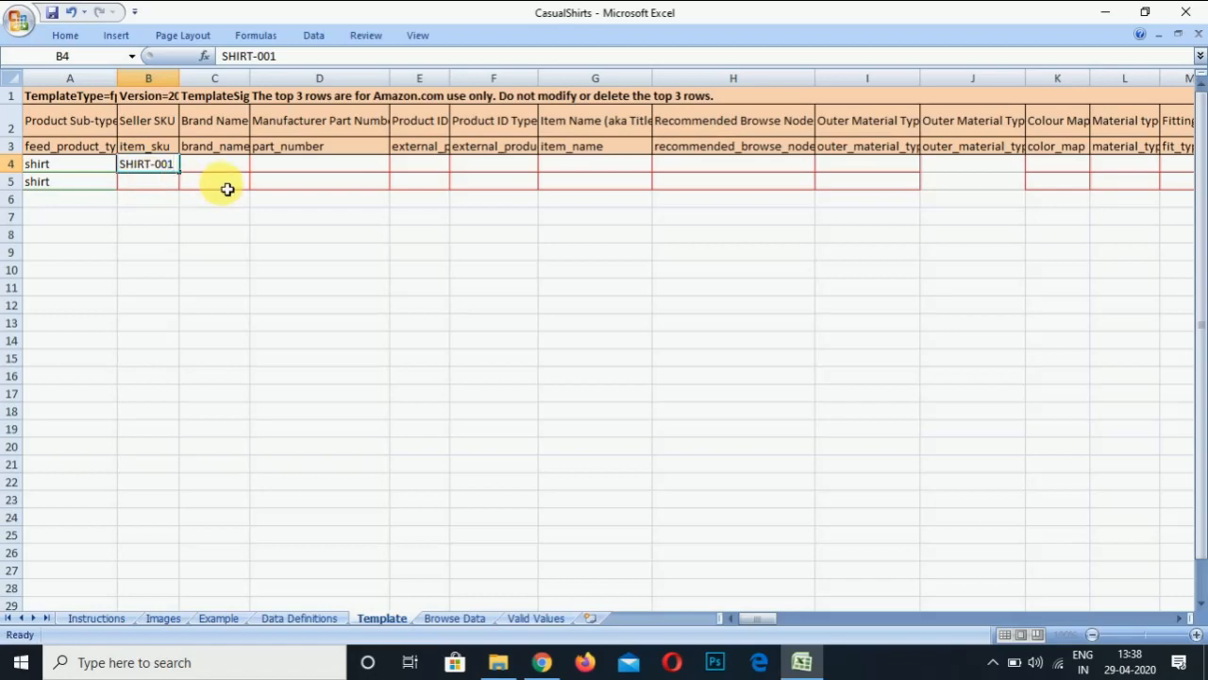
Step: Extend the Seller SKU series to SHIRT-002 in row 5 and enter Abcd as the brand name for rows 4 and 5
click(173, 166)
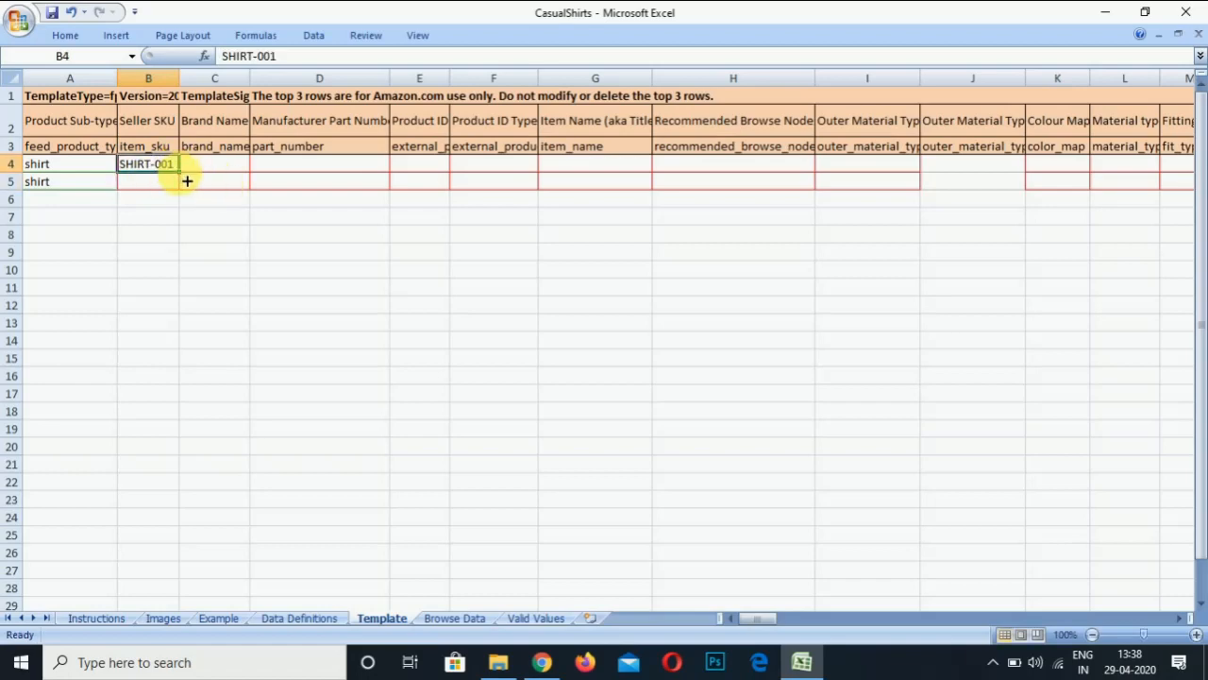
drag(179, 173, 188, 194)
click(224, 173)
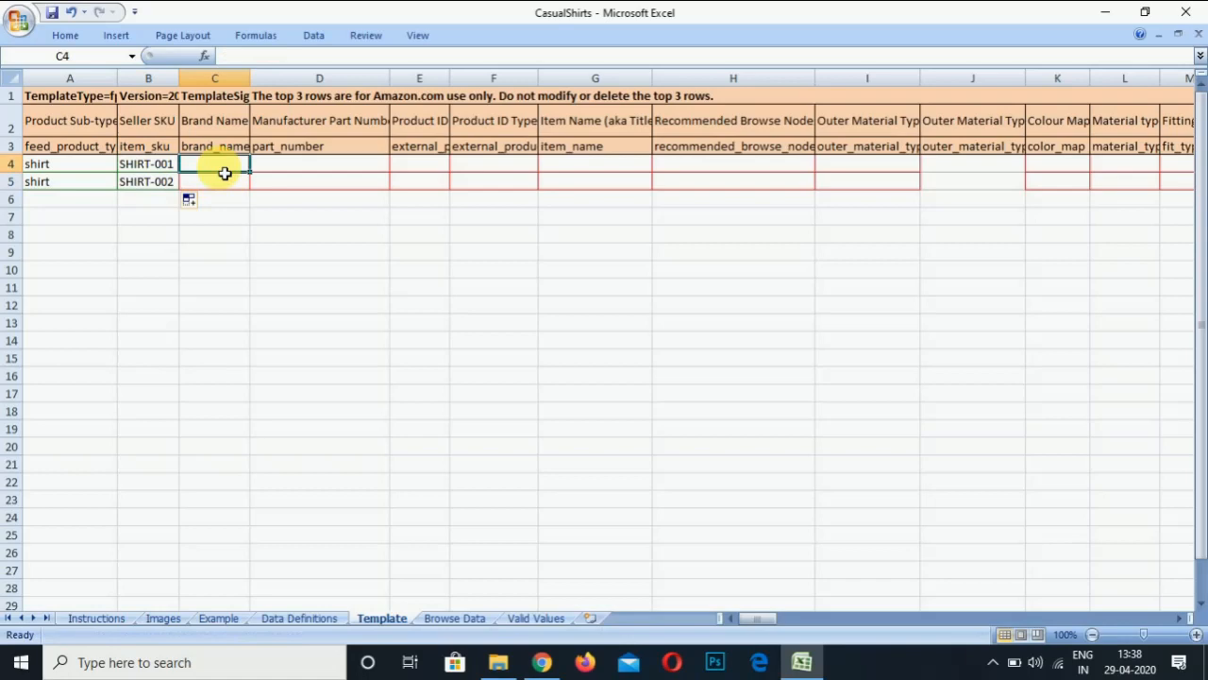
text(Abcd)
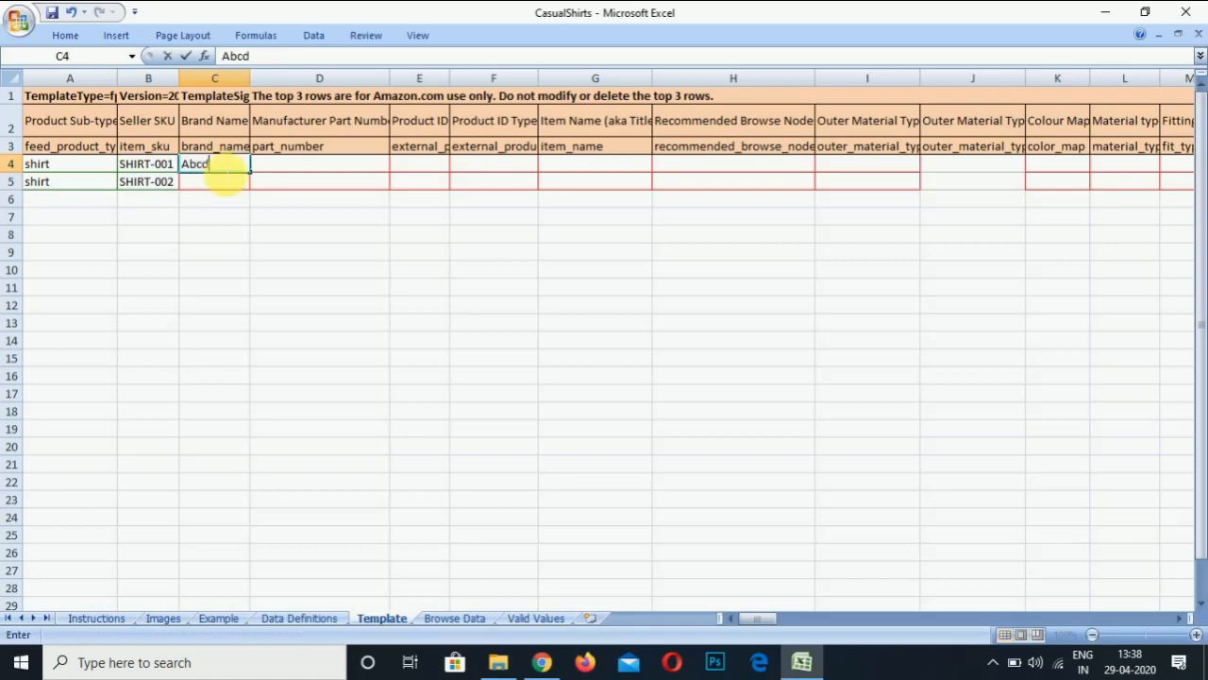
click(225, 178)
text(Abcd)
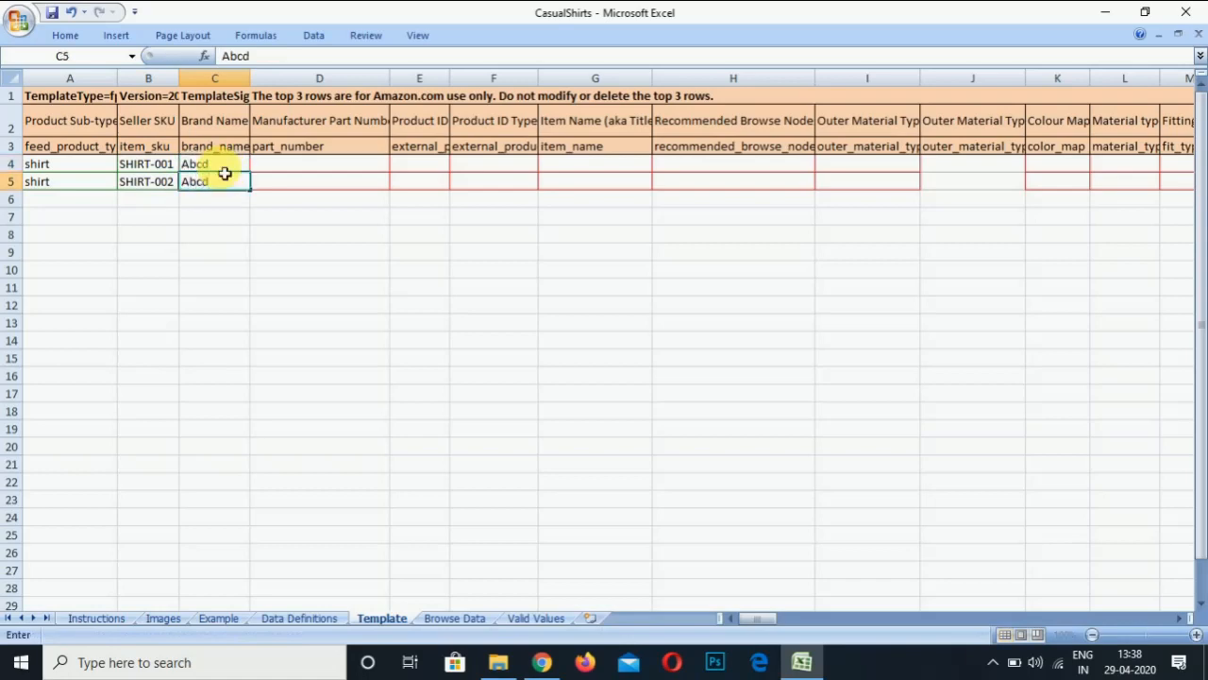
key(Return)
Step: Copy both Seller SKUs into the Manufacturer Part Number column for rows 4 and 5
key(Right)
key(Up)
key(Up)
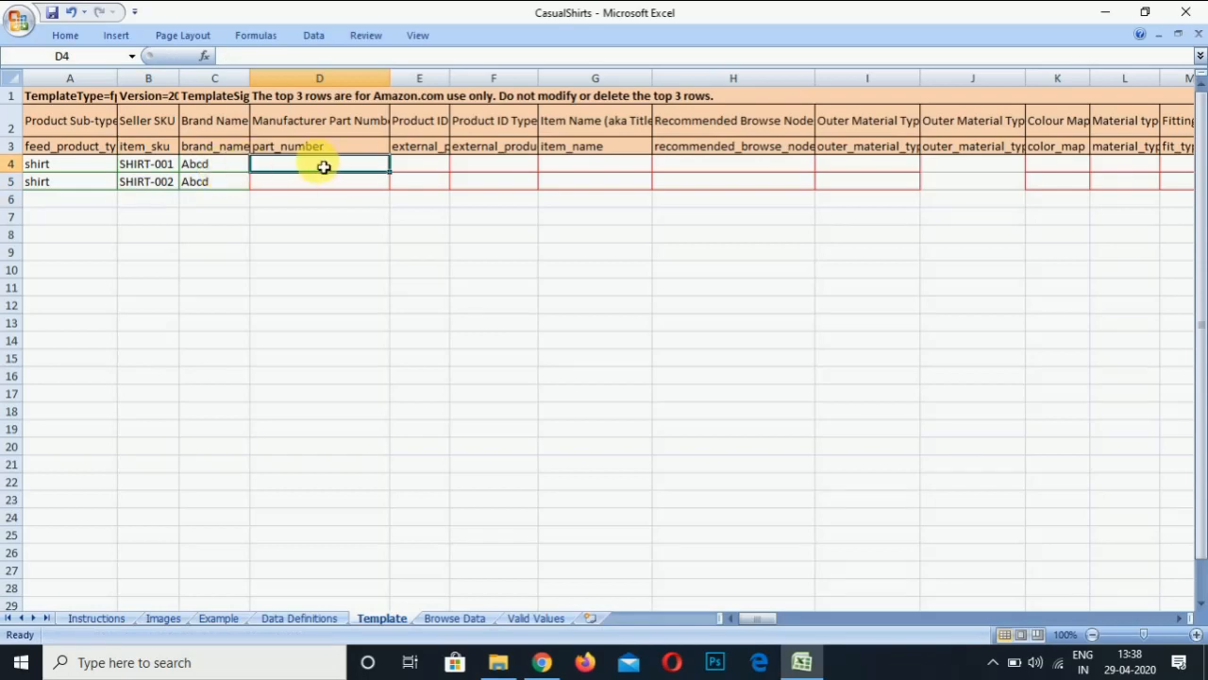
key(Left)
key(Left)
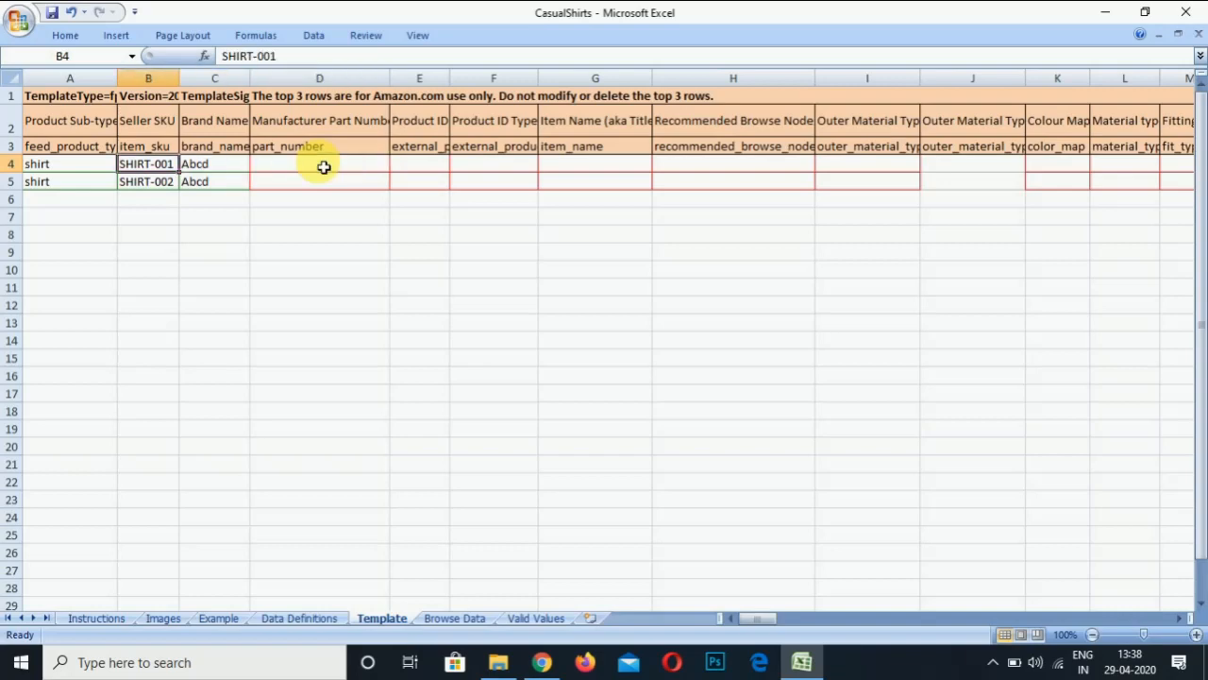
key(shift+Down)
key(ctrl+c)
click(321, 165)
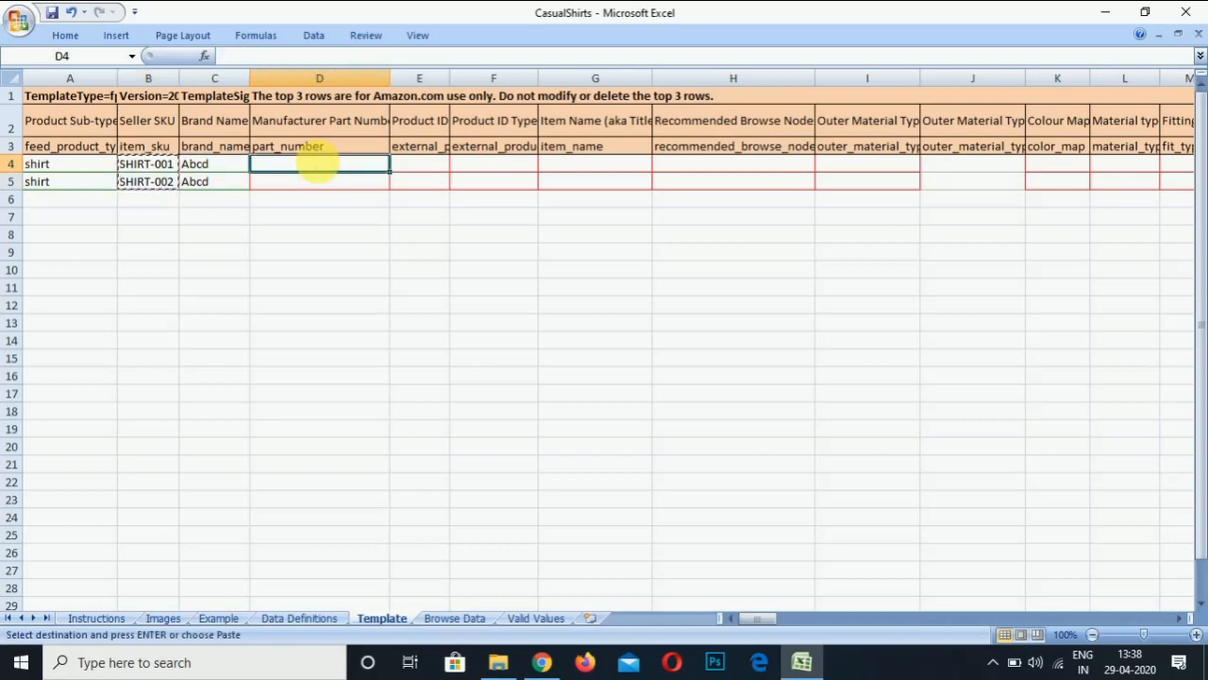
key(ctrl+v)
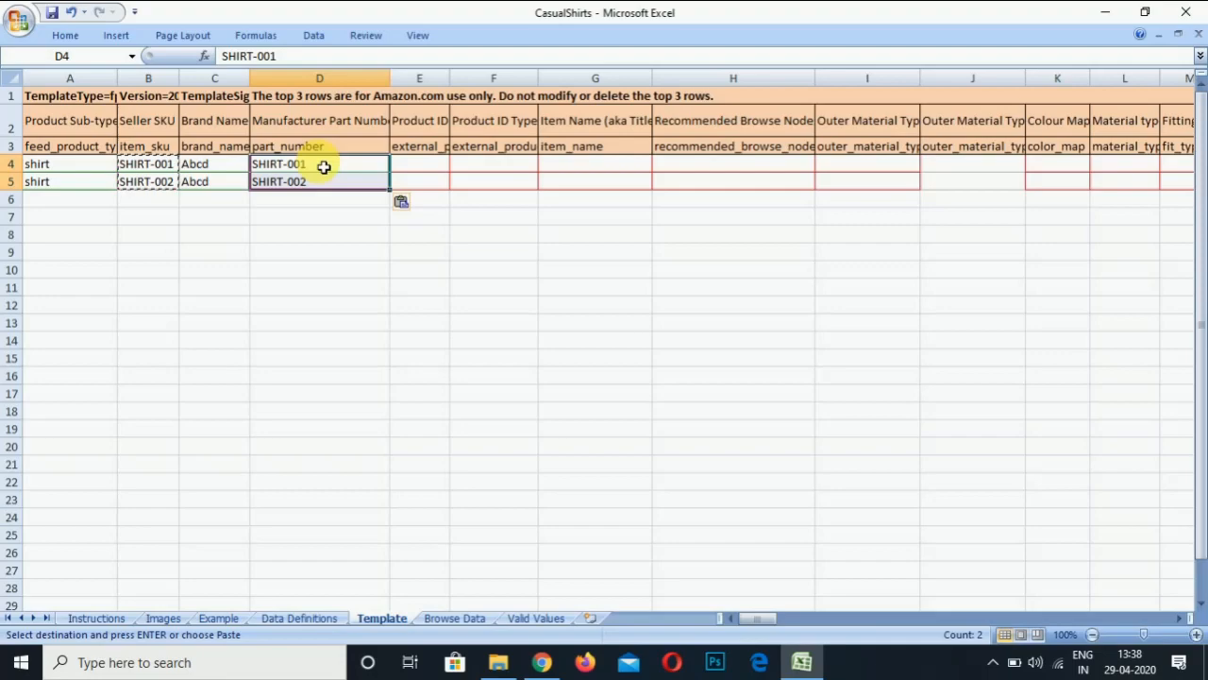
Step: Enter 1234 as the Product ID of the first shirt and 2346 for the second, in rows 4 and 5
click(449, 168)
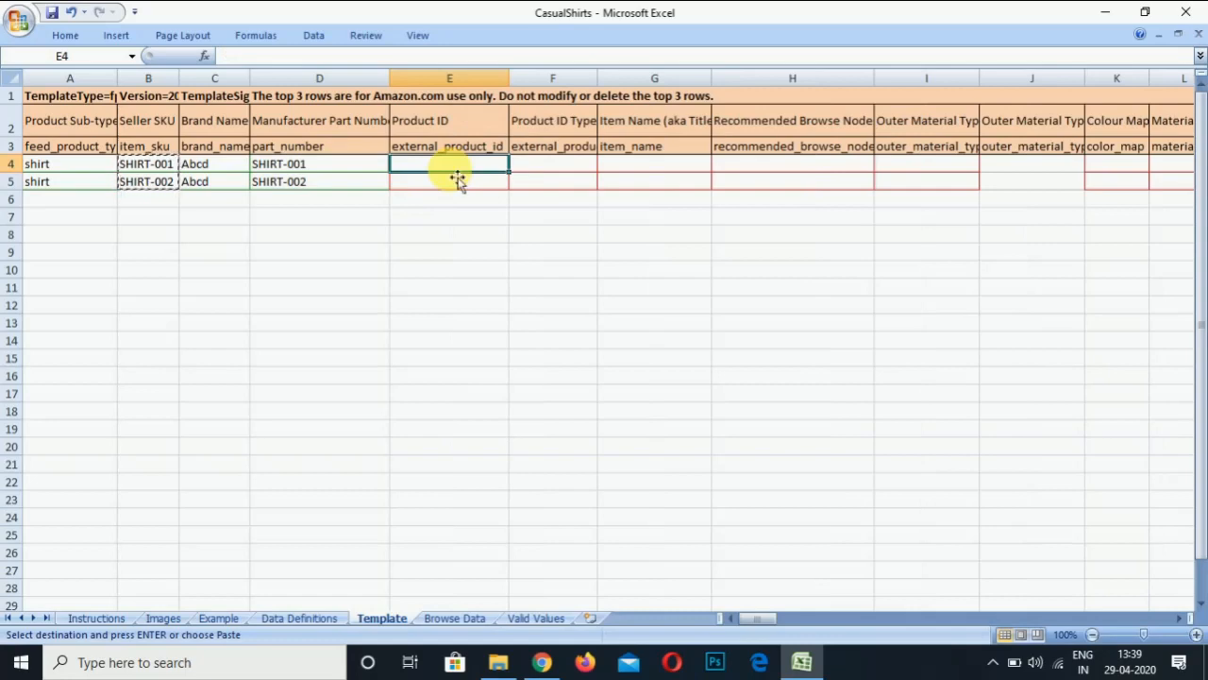
key(Tab)
key(Down)
click(457, 181)
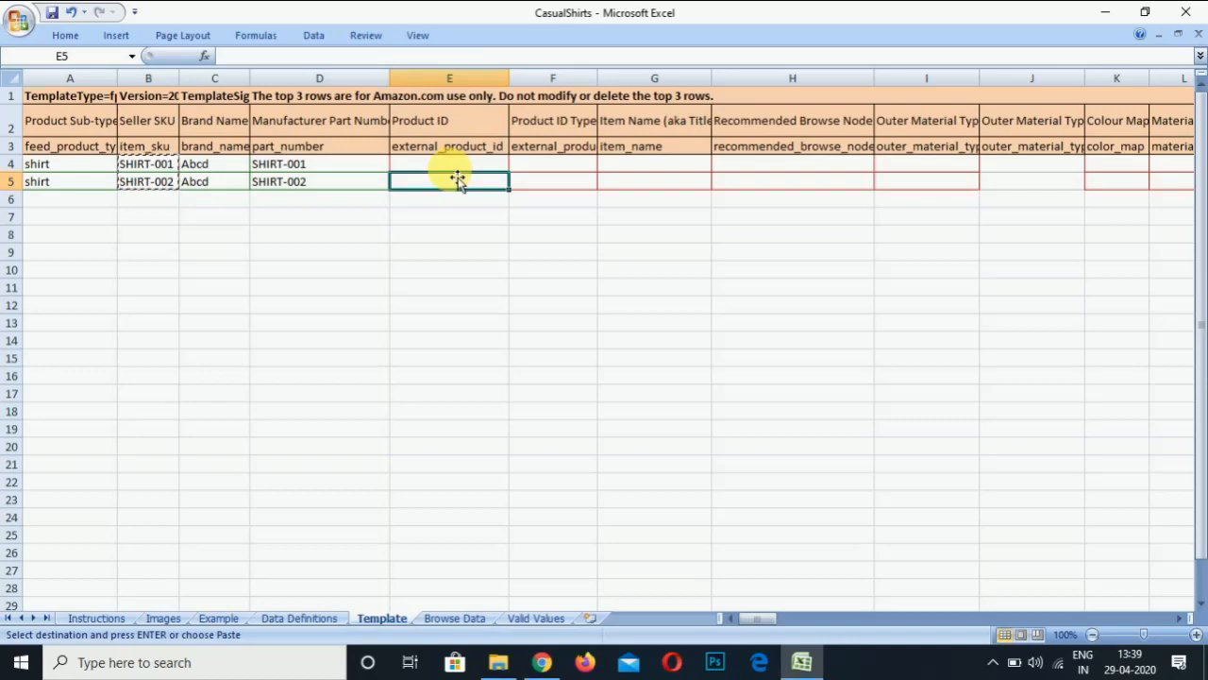
key(Up)
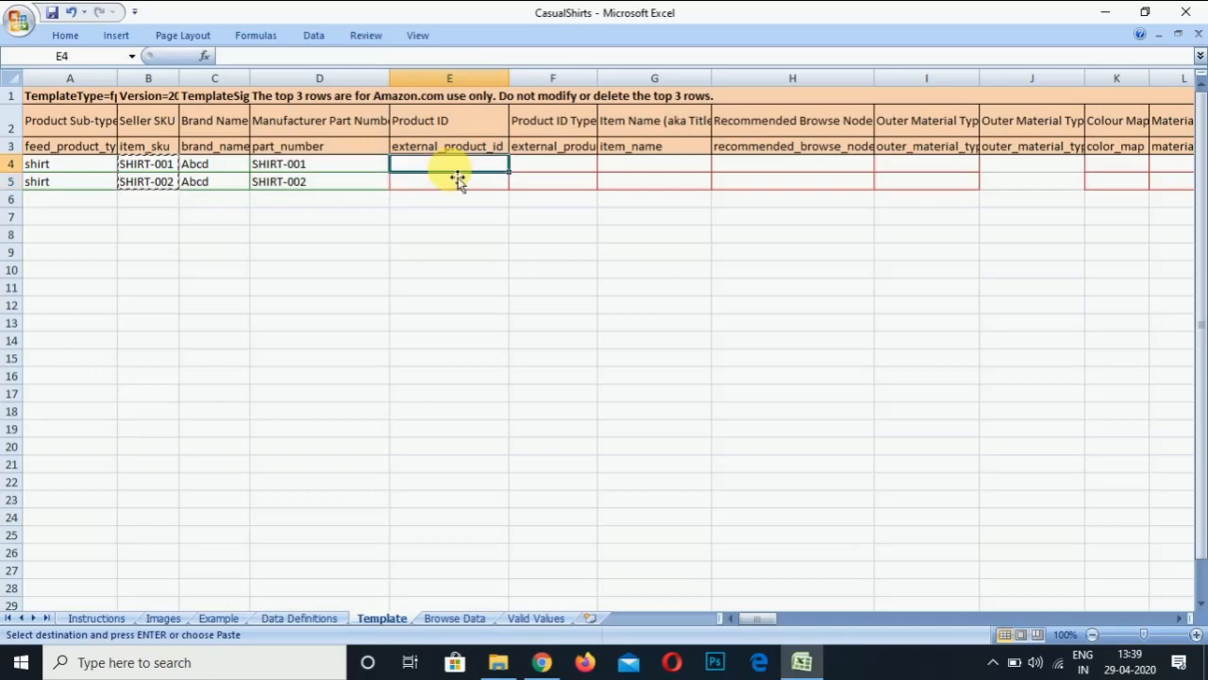
text(1234)
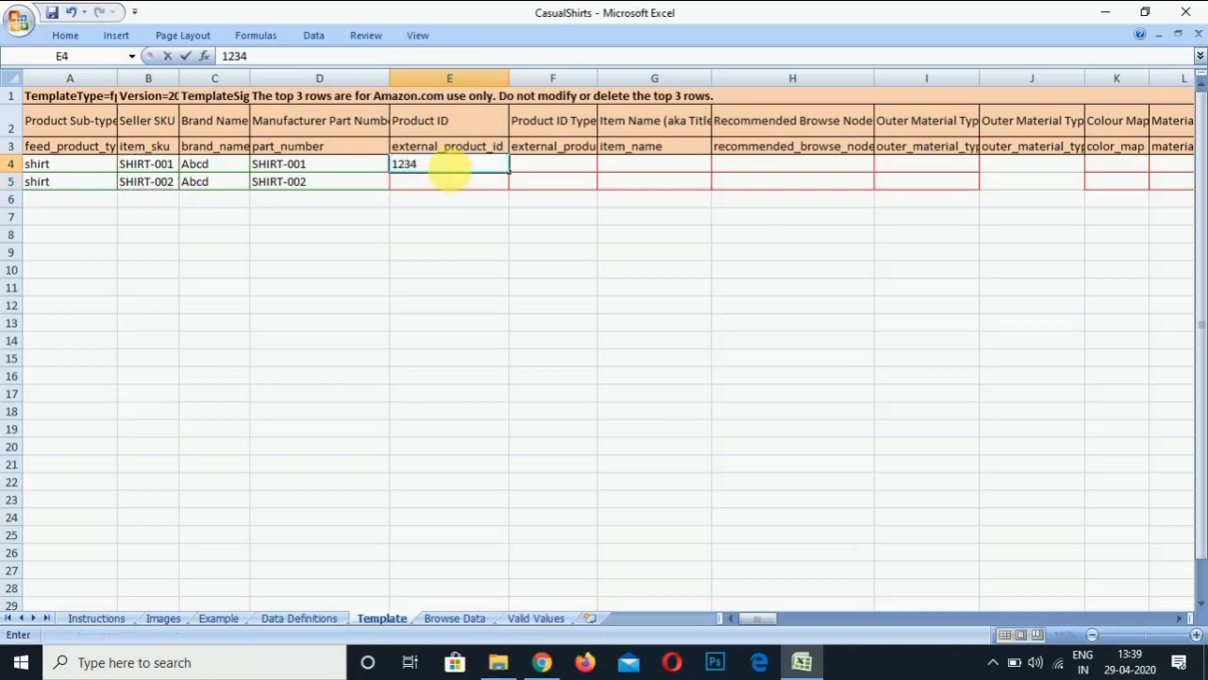
key(Return)
text(234)
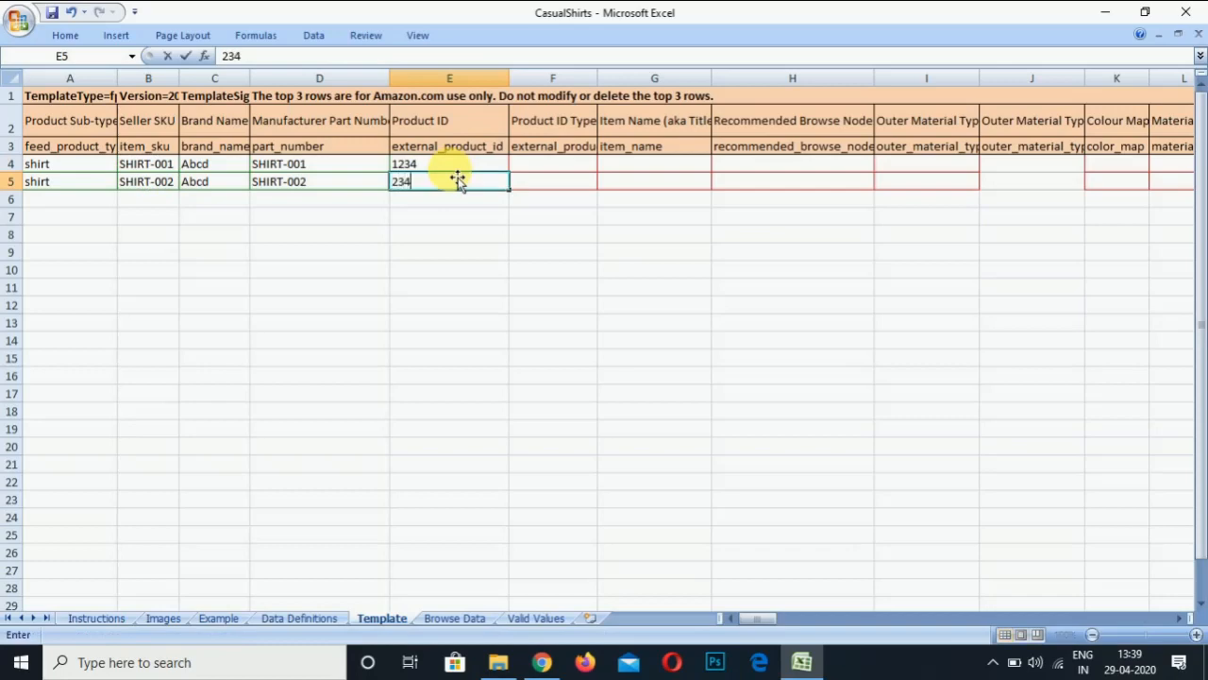
text(6)
Step: Set the Product ID Type to EAN for both shirts in rows 4 and 5
click(567, 166)
click(606, 165)
click(569, 180)
key(ctrl+c)
key(Down)
key(ctrl+v)
Step: Switch to File Explorer and open the casual_shirt_details text file from New Volume (E:) in a maximized Notepad window
key(Right)
key(Up)
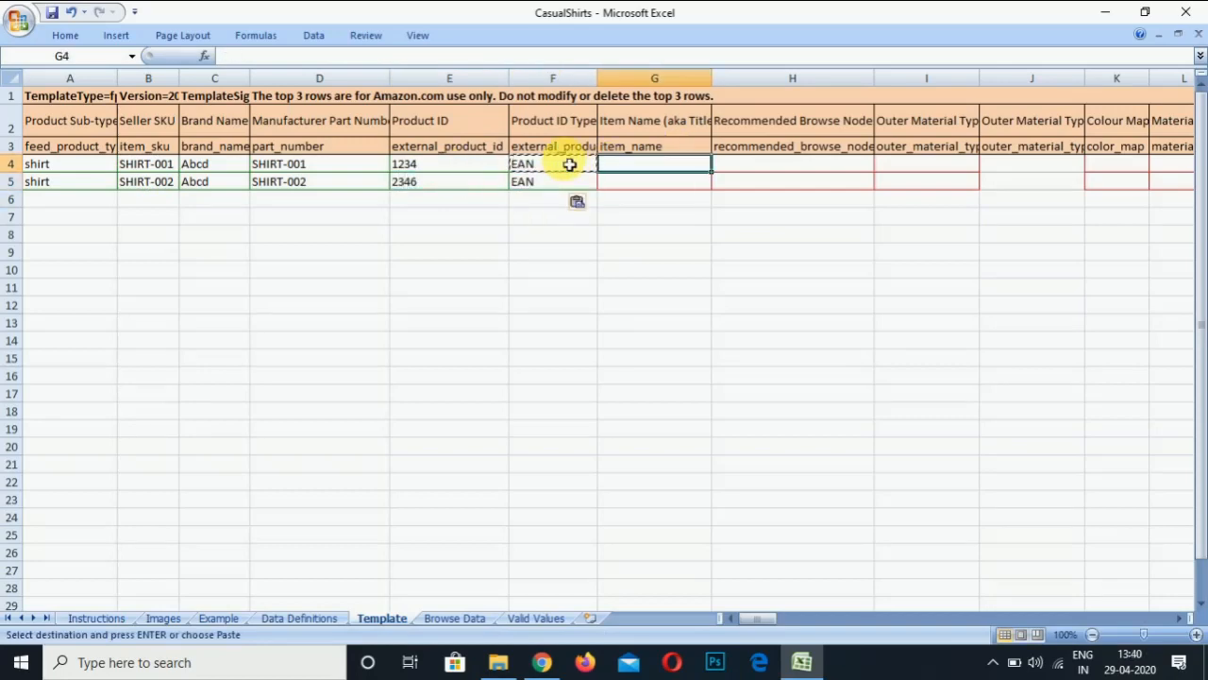
click(498, 662)
click(219, 57)
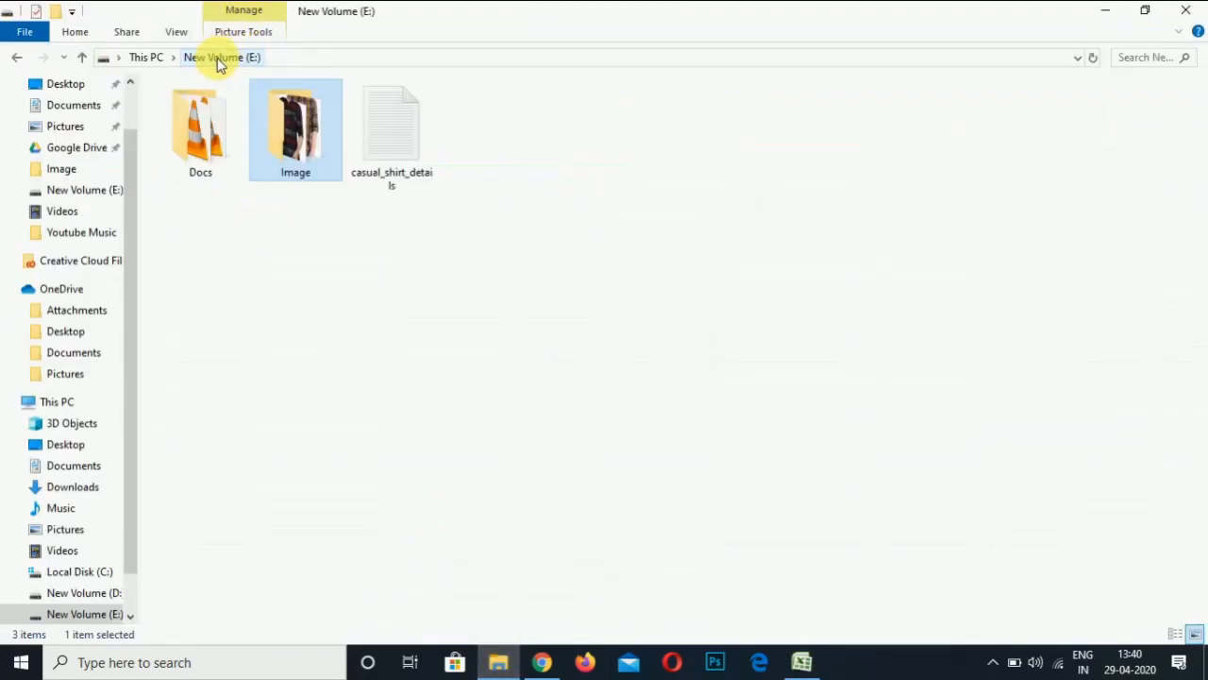
double_click(397, 156)
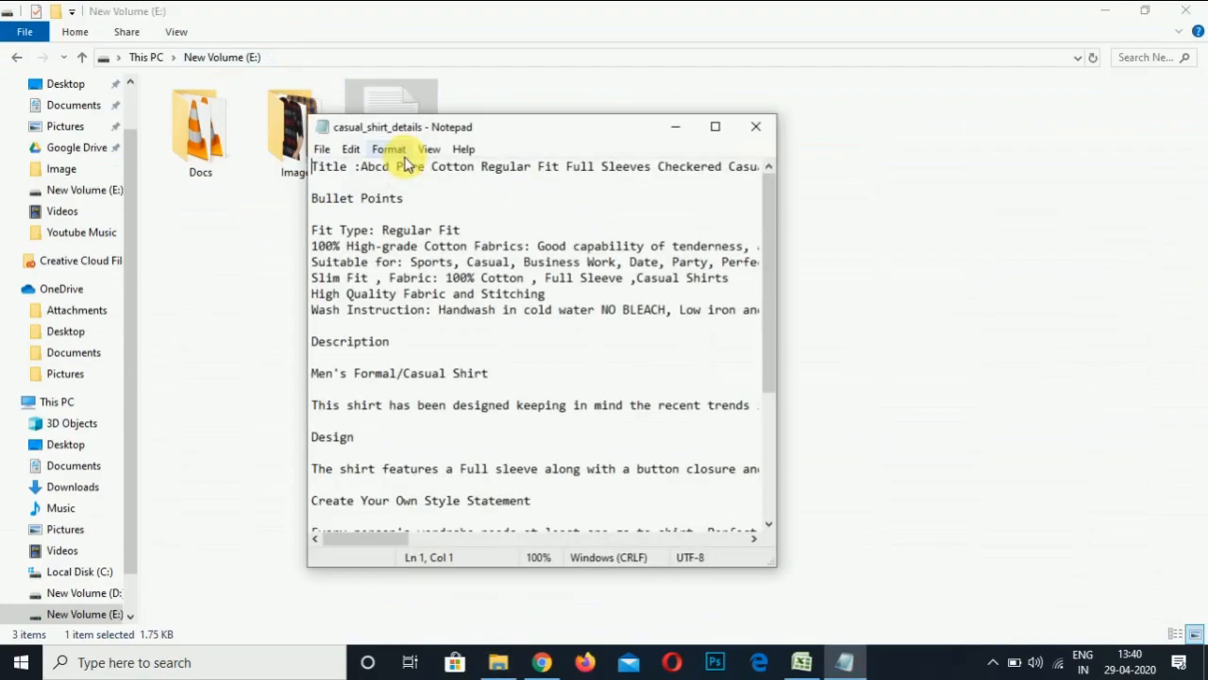
click(717, 129)
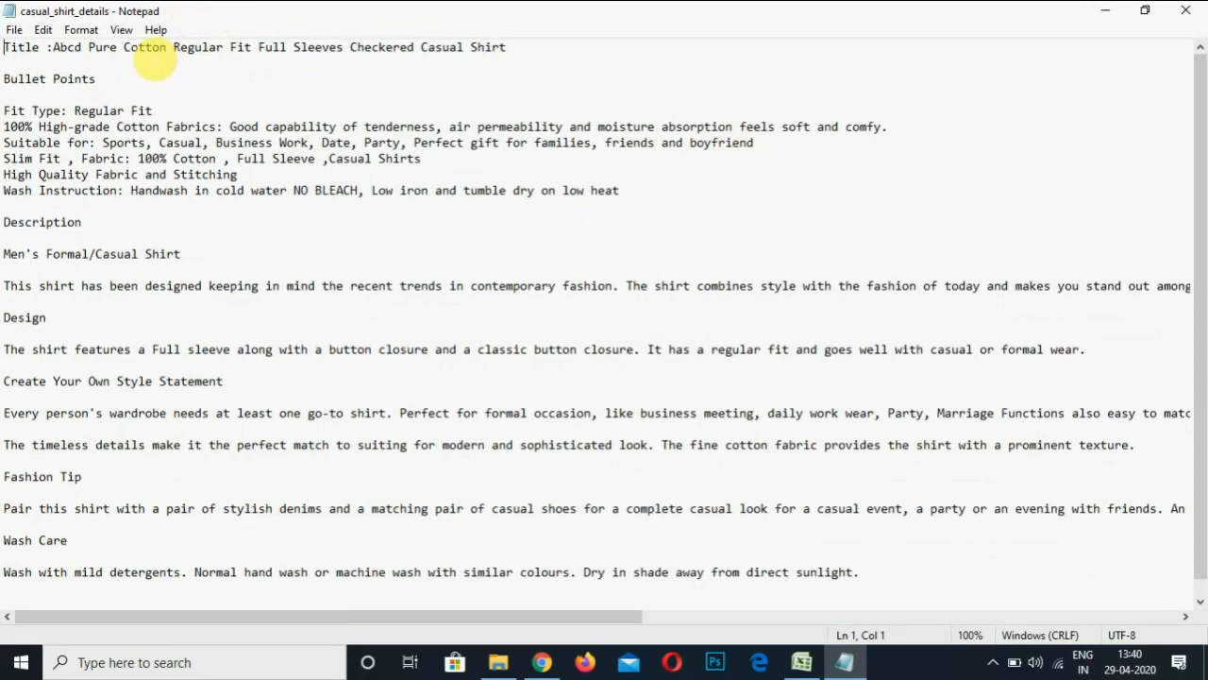
Step: Copy the title "Abcd Pure Cotton Regular Fit Full Sleeves Checkered Casual Shirt" into Excel's Item Name cells for rows 4 and 5, fitting the column width
drag(53, 47, 531, 65)
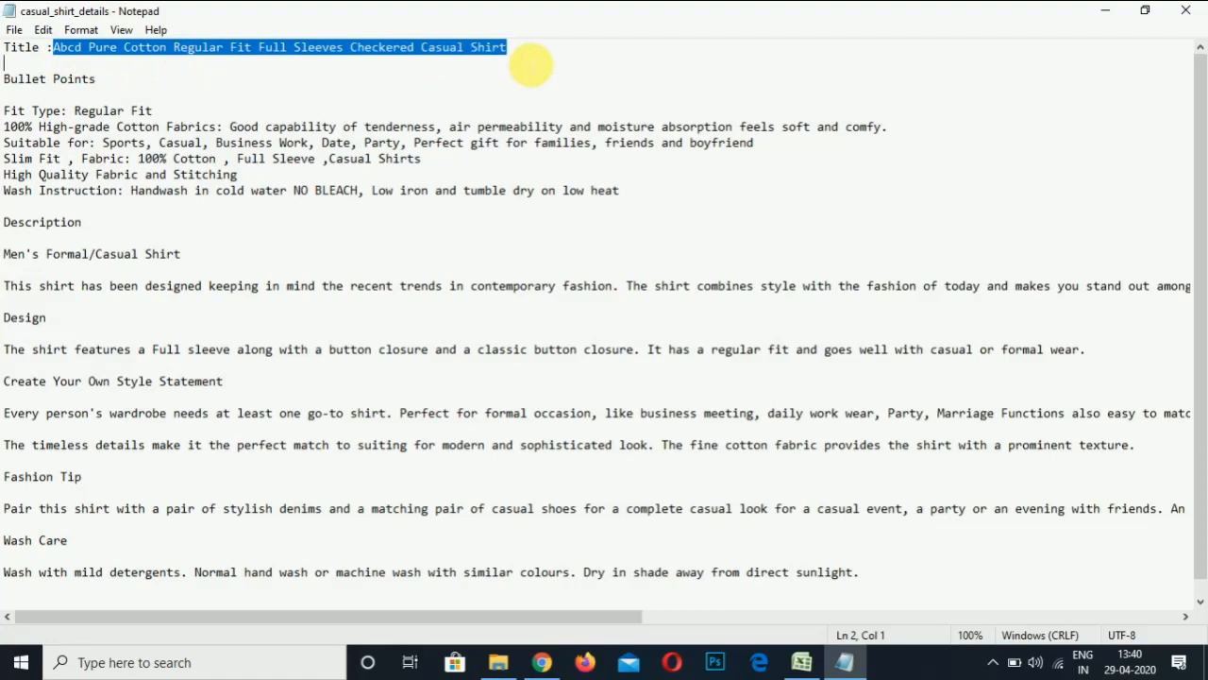
click(788, 666)
key(ctrl+v)
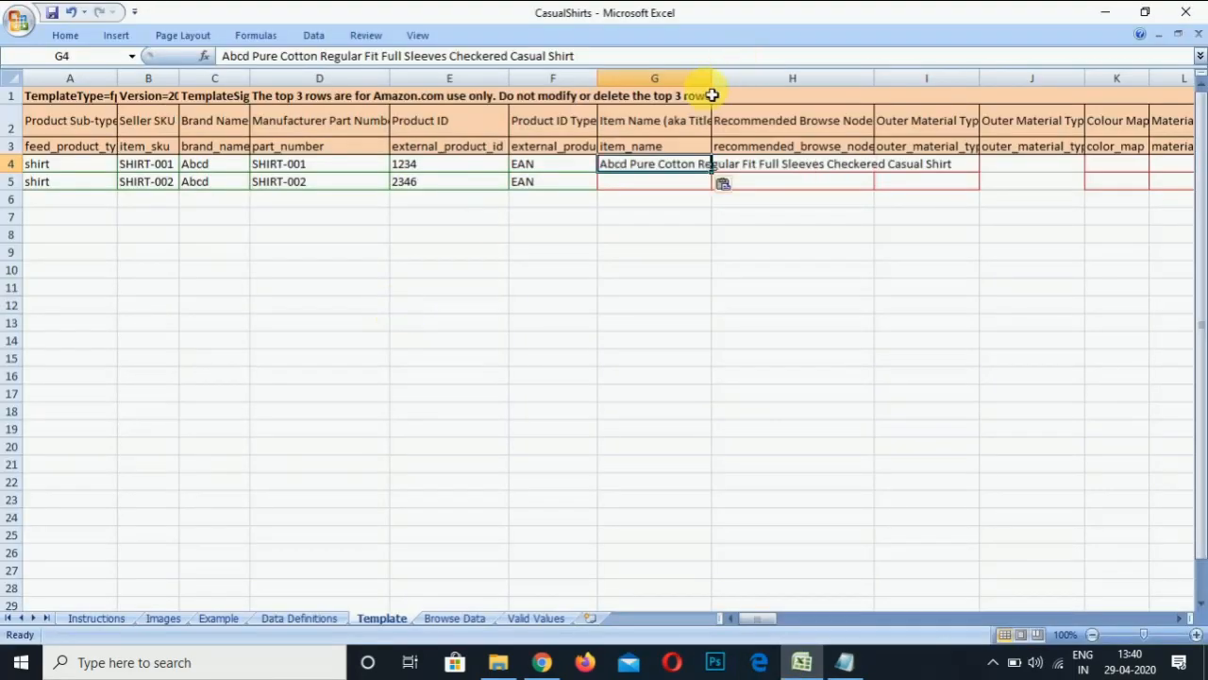
double_click(715, 83)
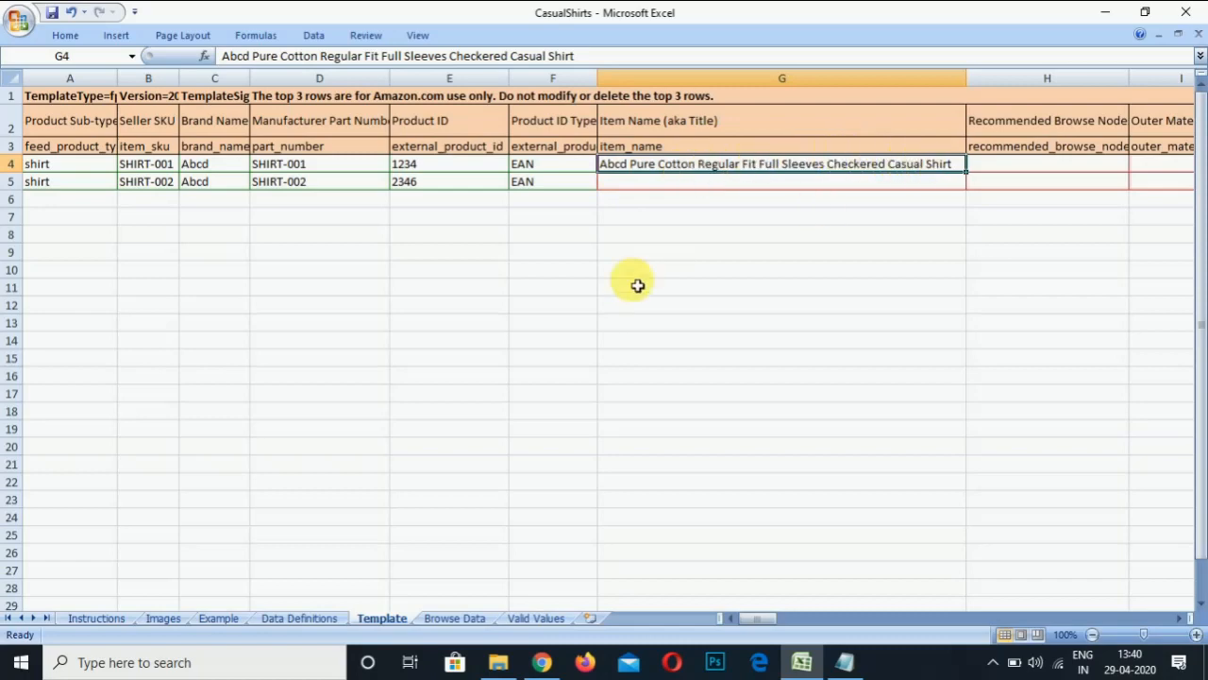
key(ctrl+c)
key(Down)
key(ctrl+v)
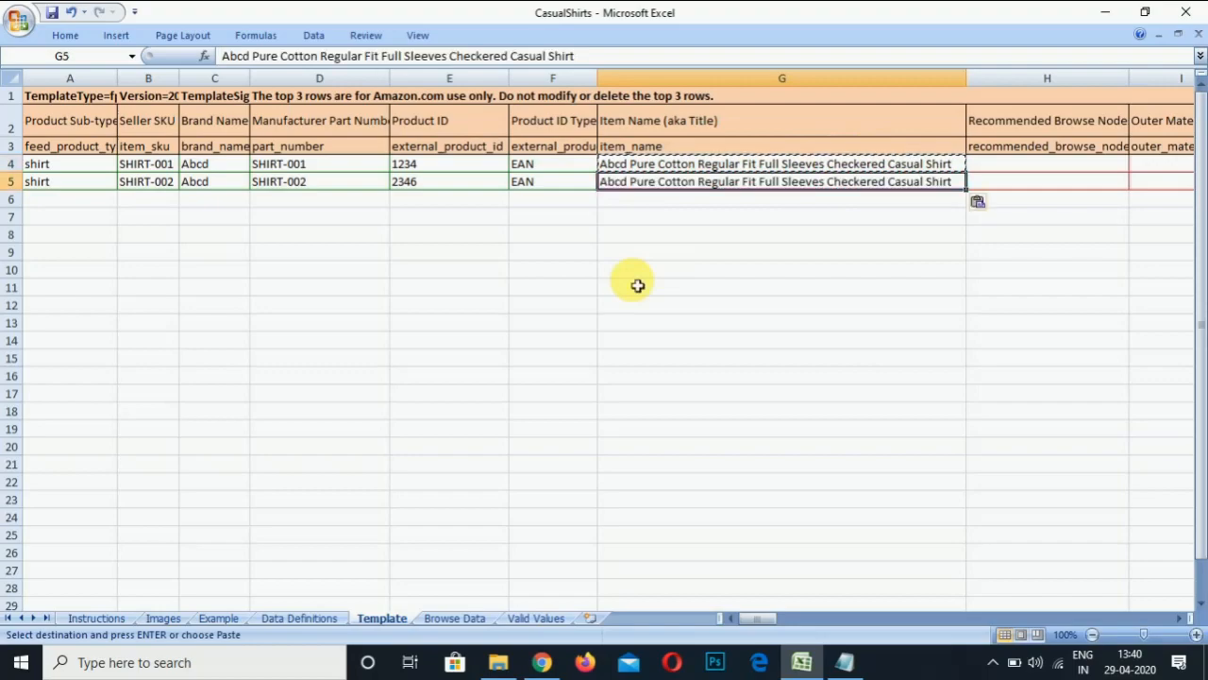
key(Right)
key(Right)
key(Right)
key(Left)
key(Left)
key(Up)
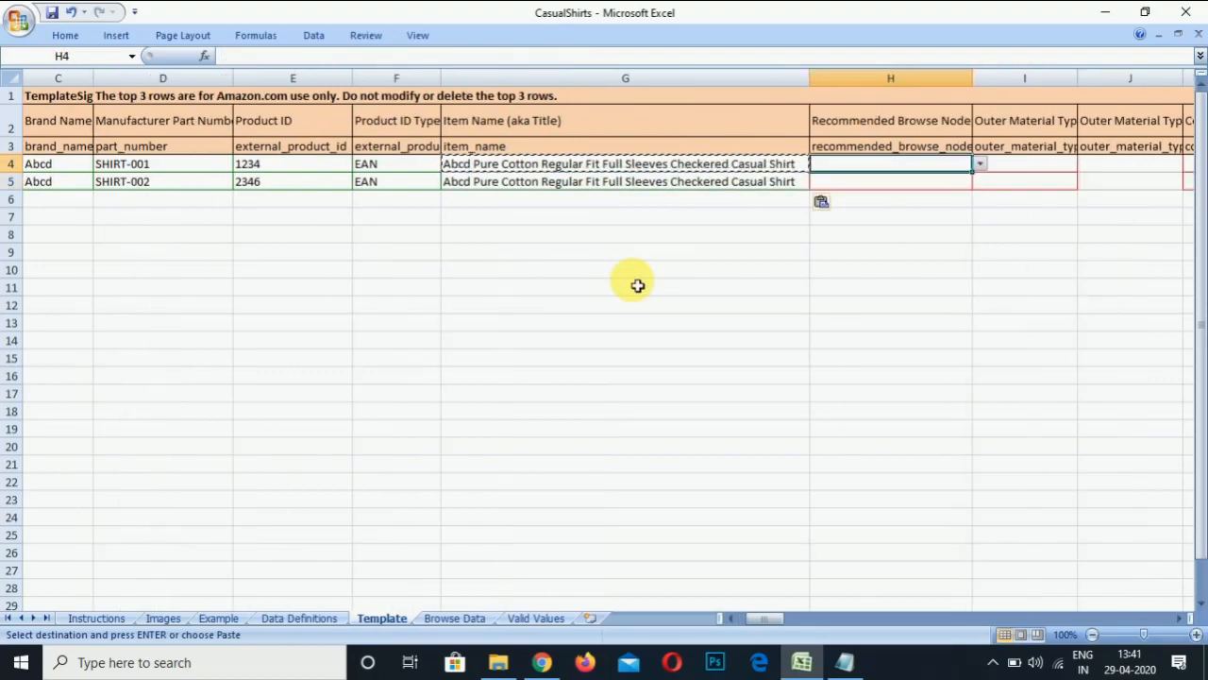
click(978, 165)
click(925, 180)
click(920, 182)
click(982, 182)
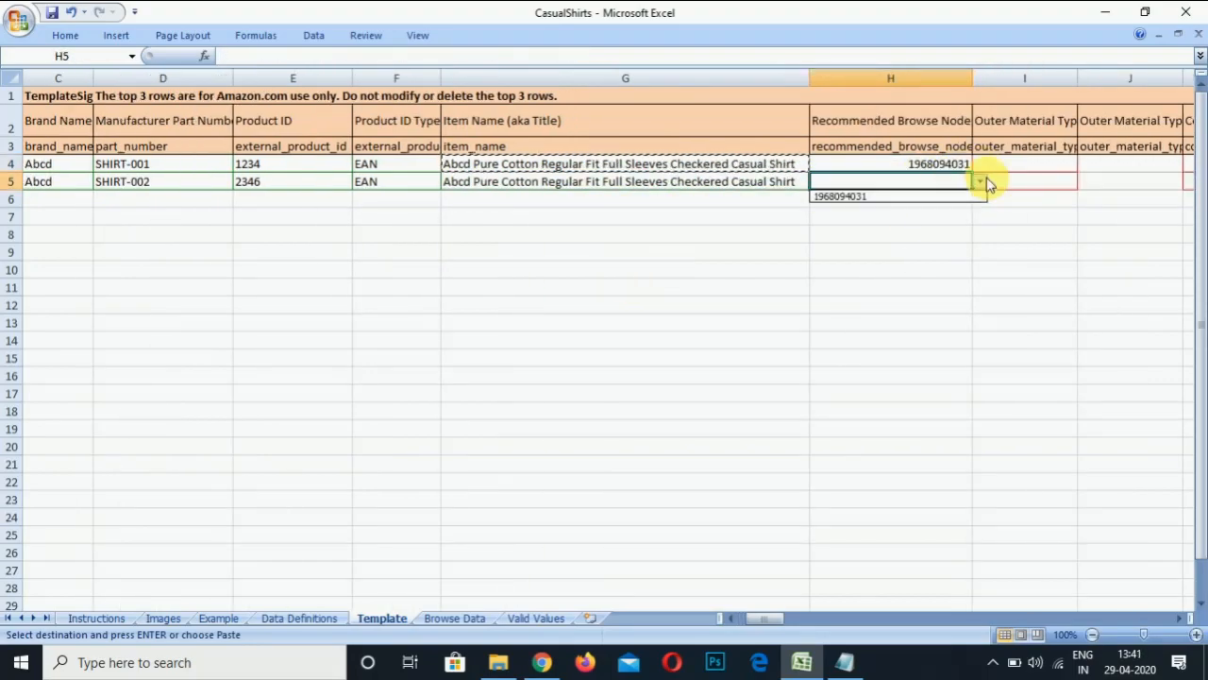
click(936, 196)
Step: Set the first Outer Material Type column to Cotton for rows 4 and 5
key(Up)
key(Right)
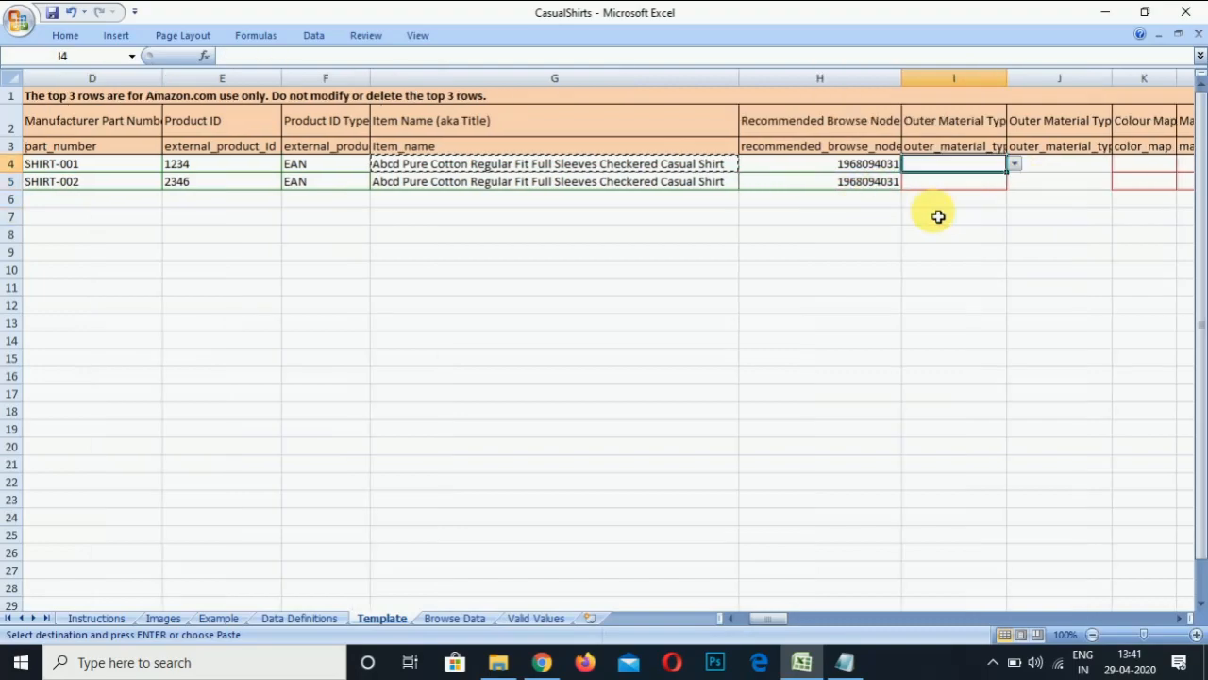
click(1015, 165)
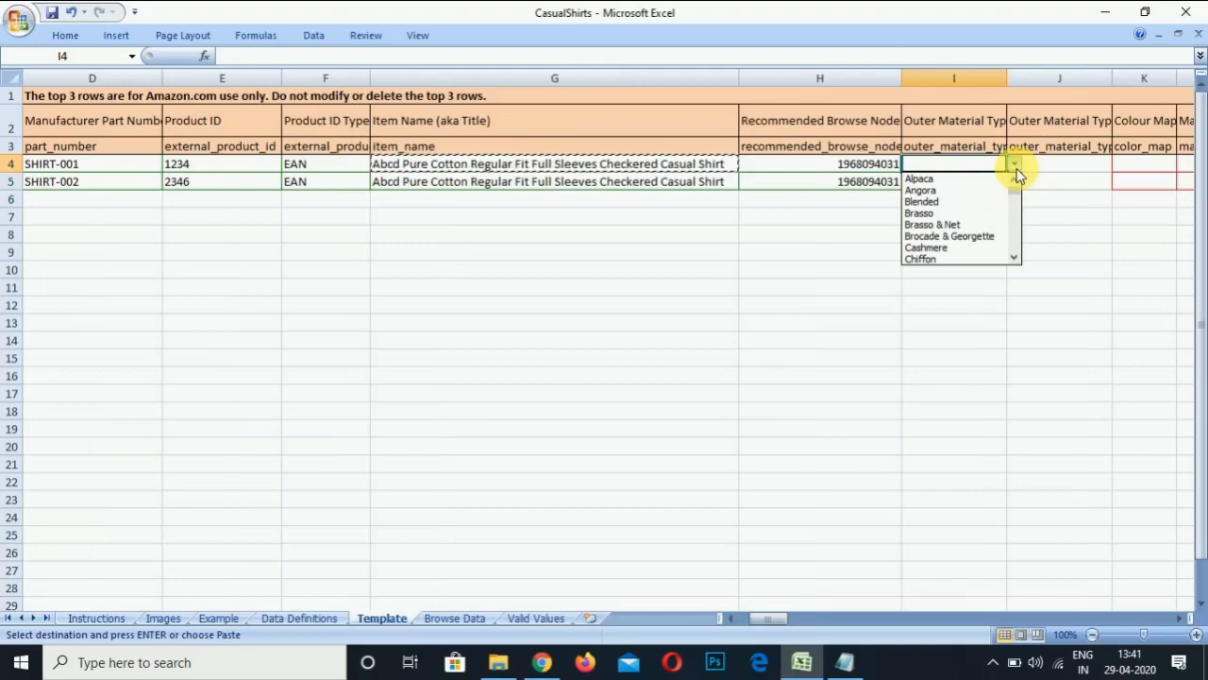
scroll(1014, 191, down, 2)
click(947, 179)
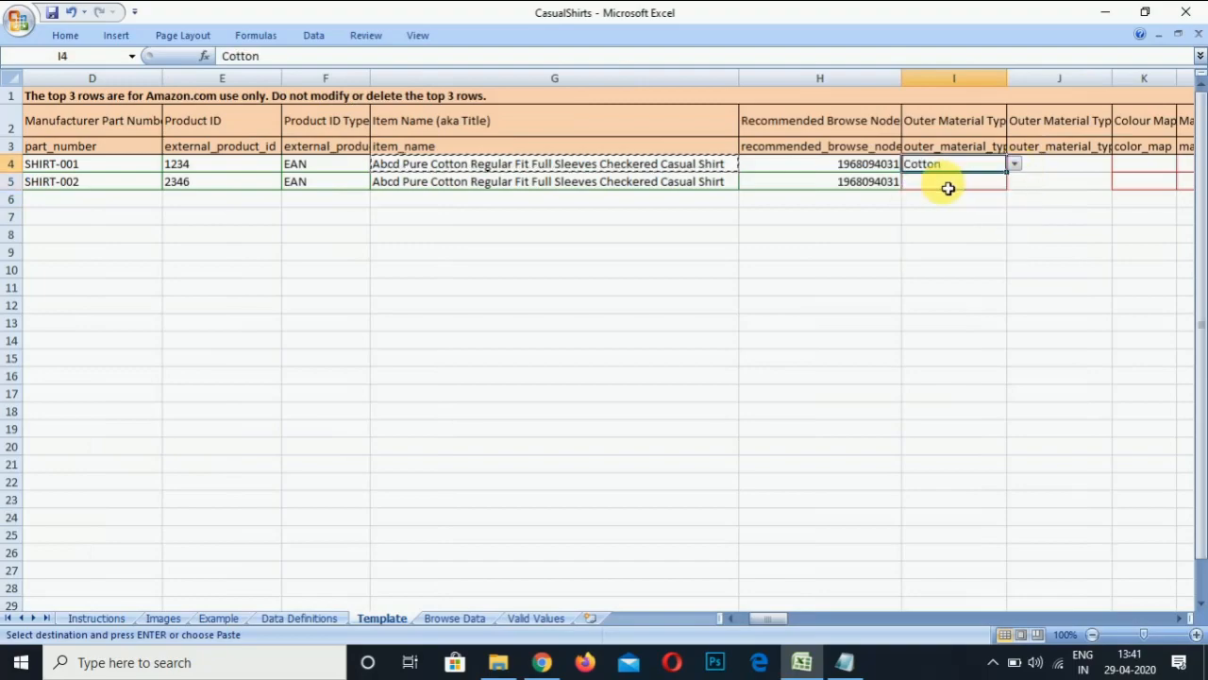
key(ctrl+c)
click(948, 188)
key(ctrl+v)
Step: Set the second Outer Material Type column to Cotton Silk for rows 4 and 5
click(1086, 164)
click(1120, 165)
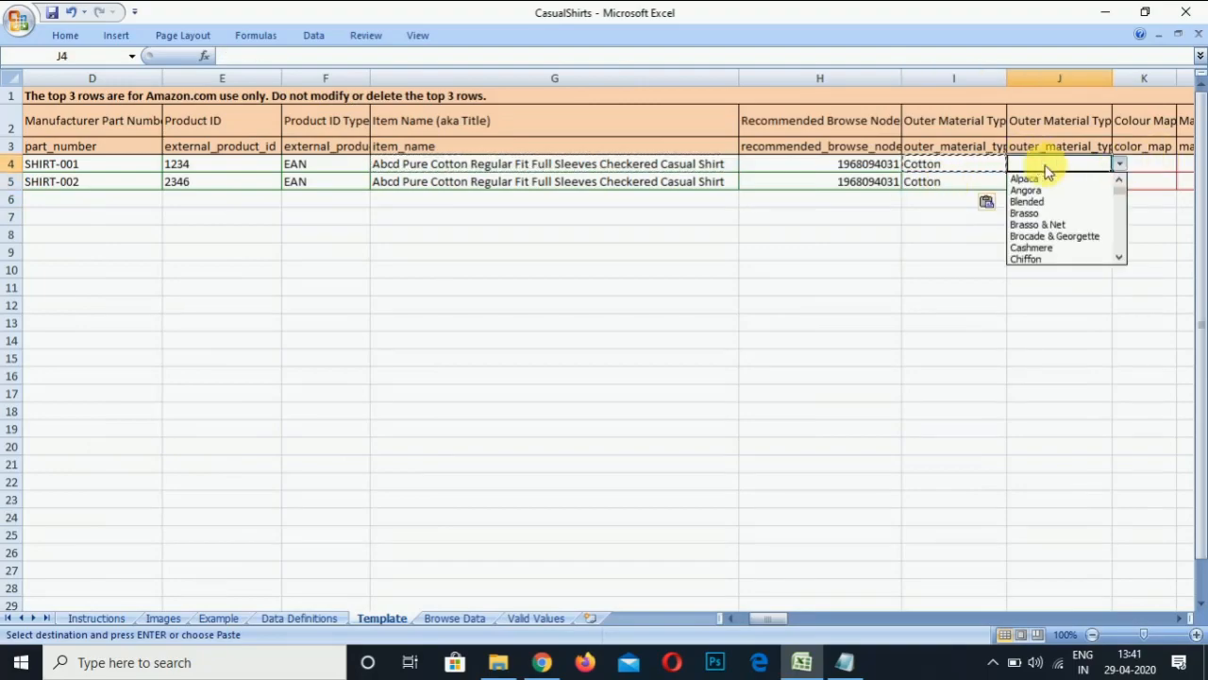
mouse_move(1122, 183)
mouse_down()
mouse_move(1119, 210)
mouse_move(1119, 195)
mouse_up()
click(1059, 227)
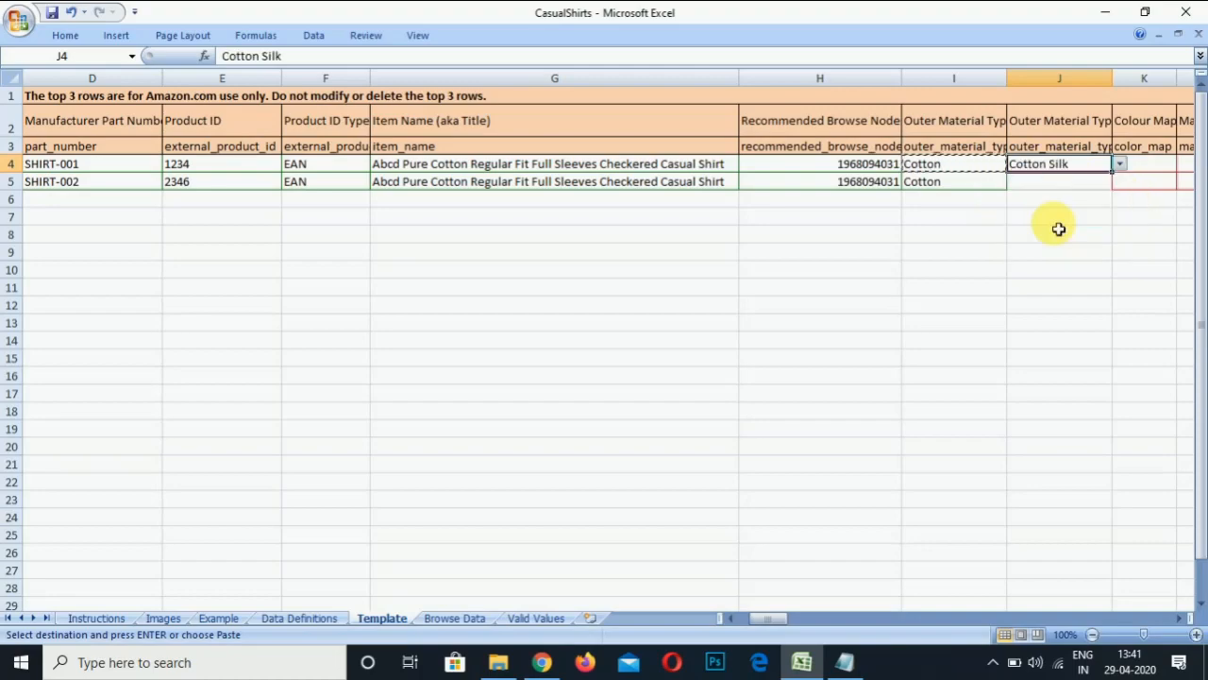
key(ctrl+c)
key(Down)
key(ctrl+v)
Step: Set the Colour Map to Brown for the shirt in row 4 and Green for the shirt in row 5
key(Right)
key(Right)
key(Right)
key(Right)
key(Right)
key(Left)
key(Left)
key(Left)
key(Left)
key(Up)
click(838, 166)
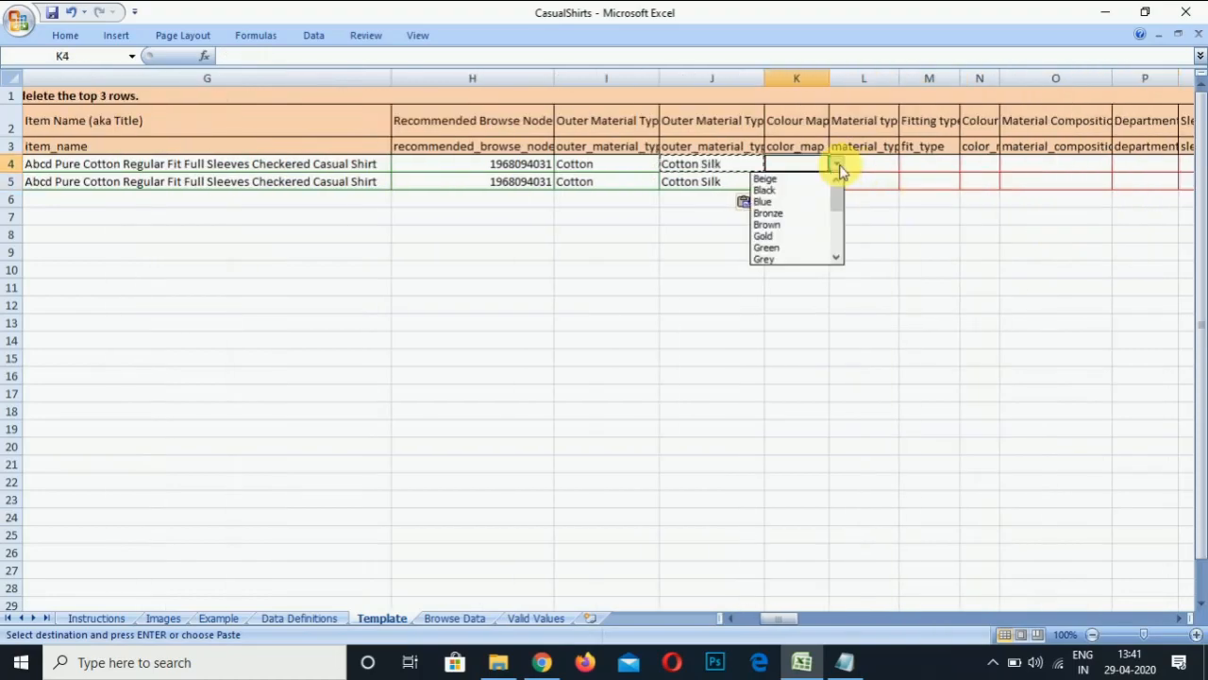
click(800, 225)
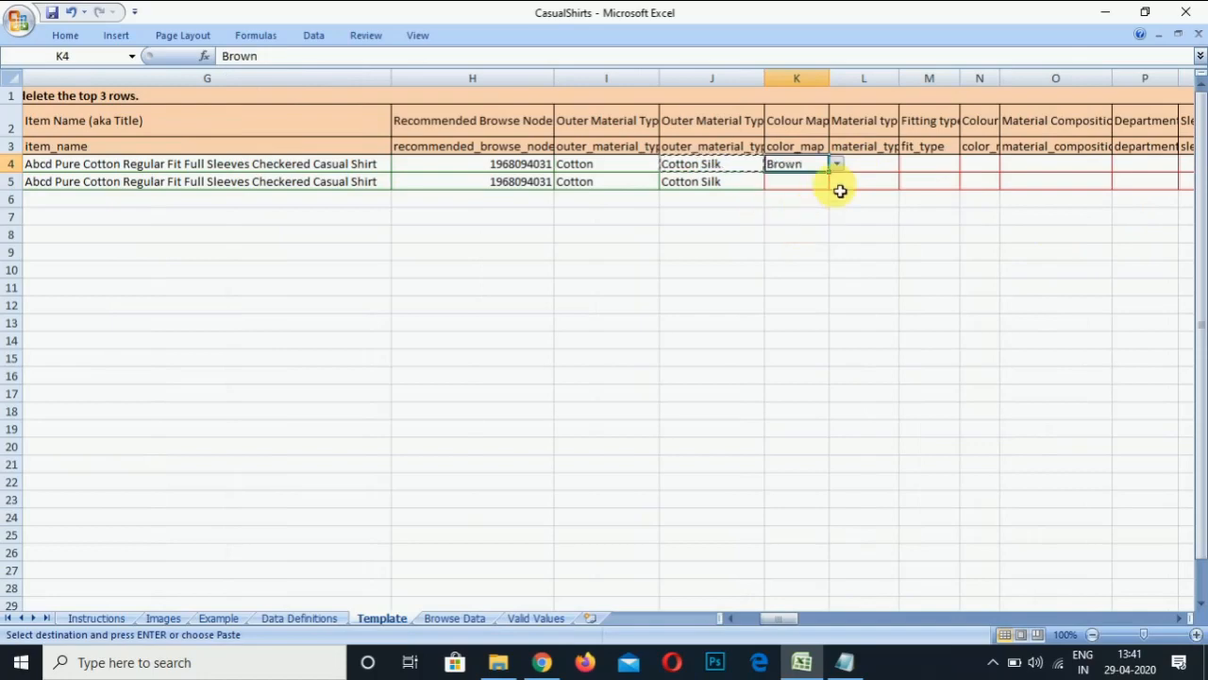
click(825, 181)
click(838, 181)
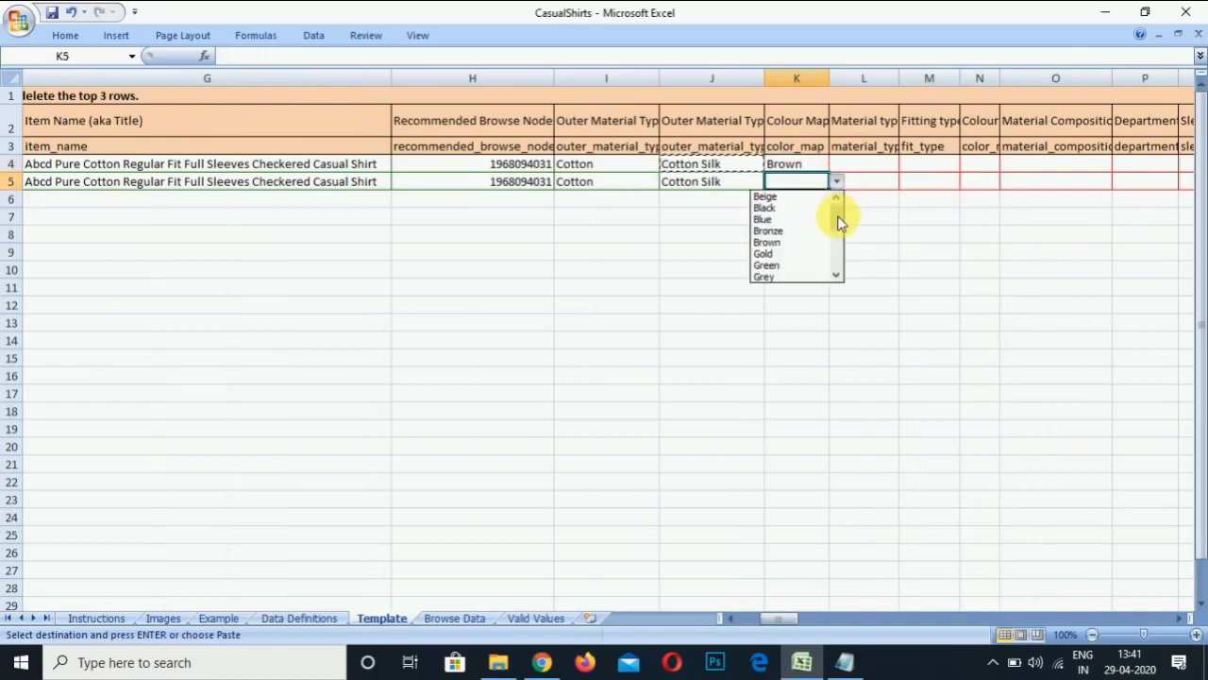
scroll(837, 219, down, 1)
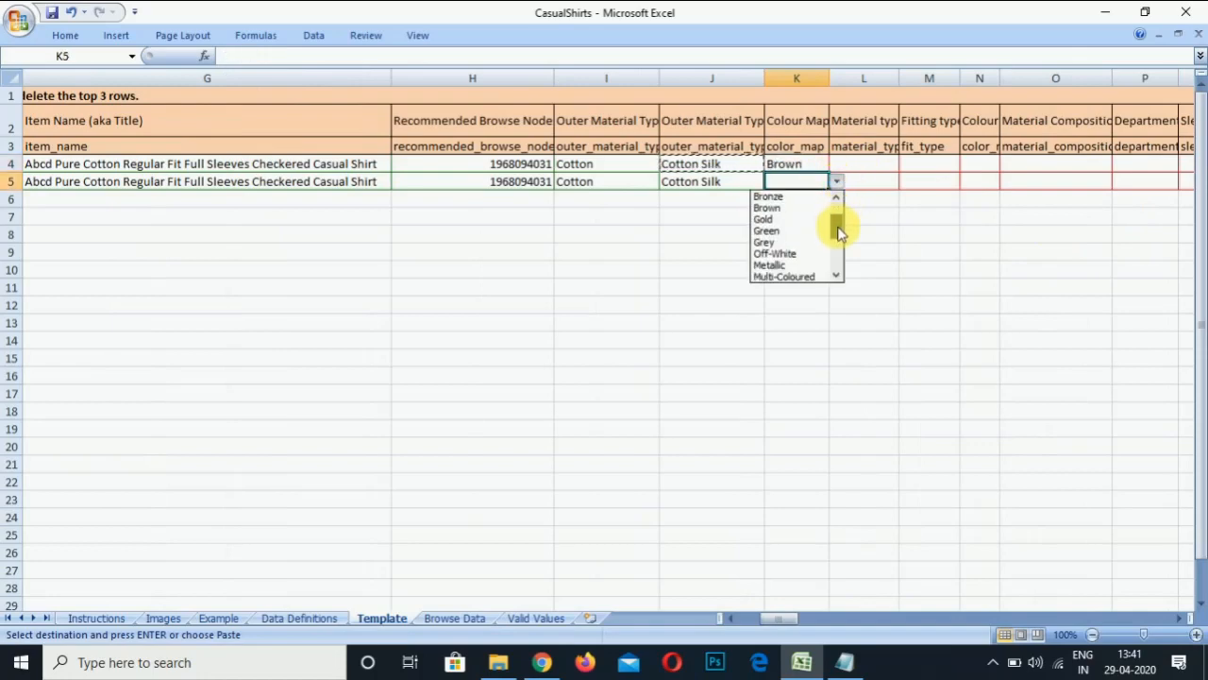
click(789, 233)
Step: Set the Material type to Cotton Silk for the shirts in rows 4 and 5
click(872, 166)
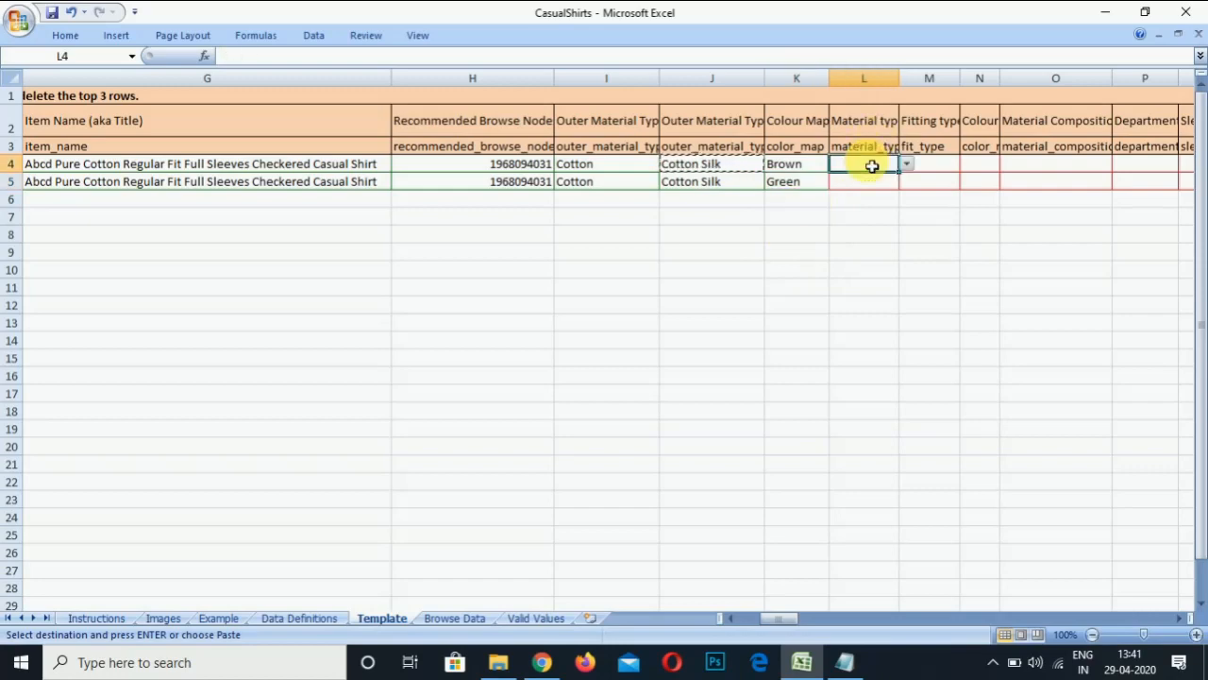
click(906, 165)
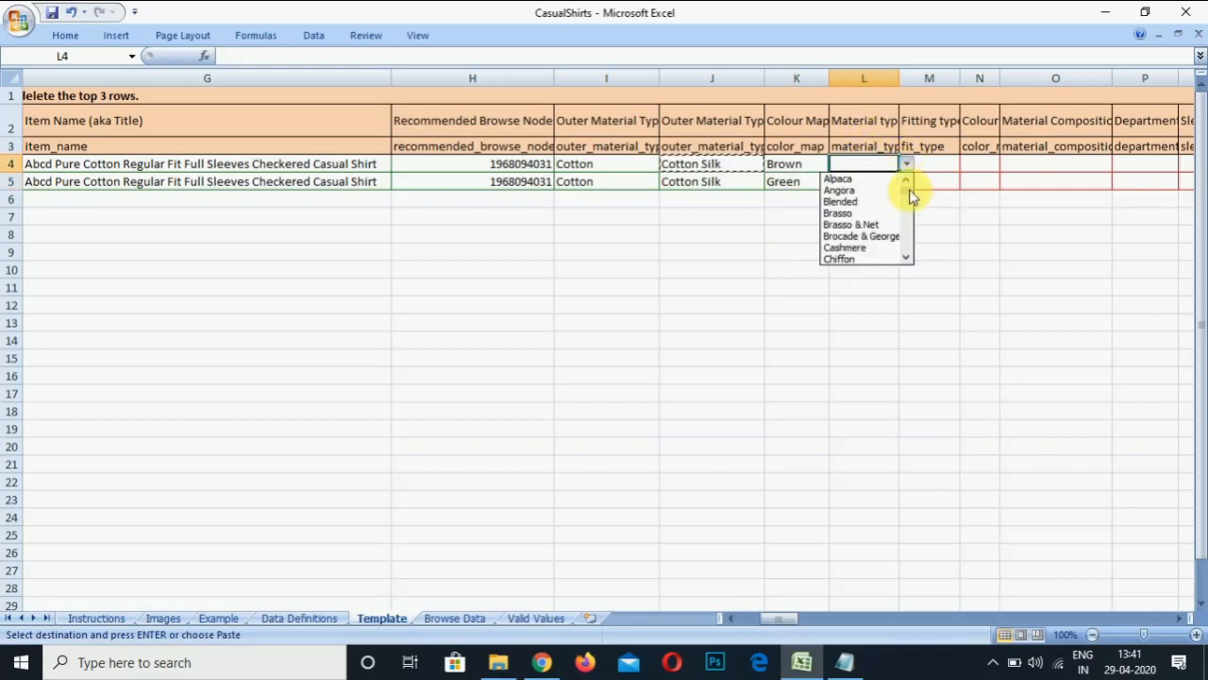
scroll(912, 195, down, 3)
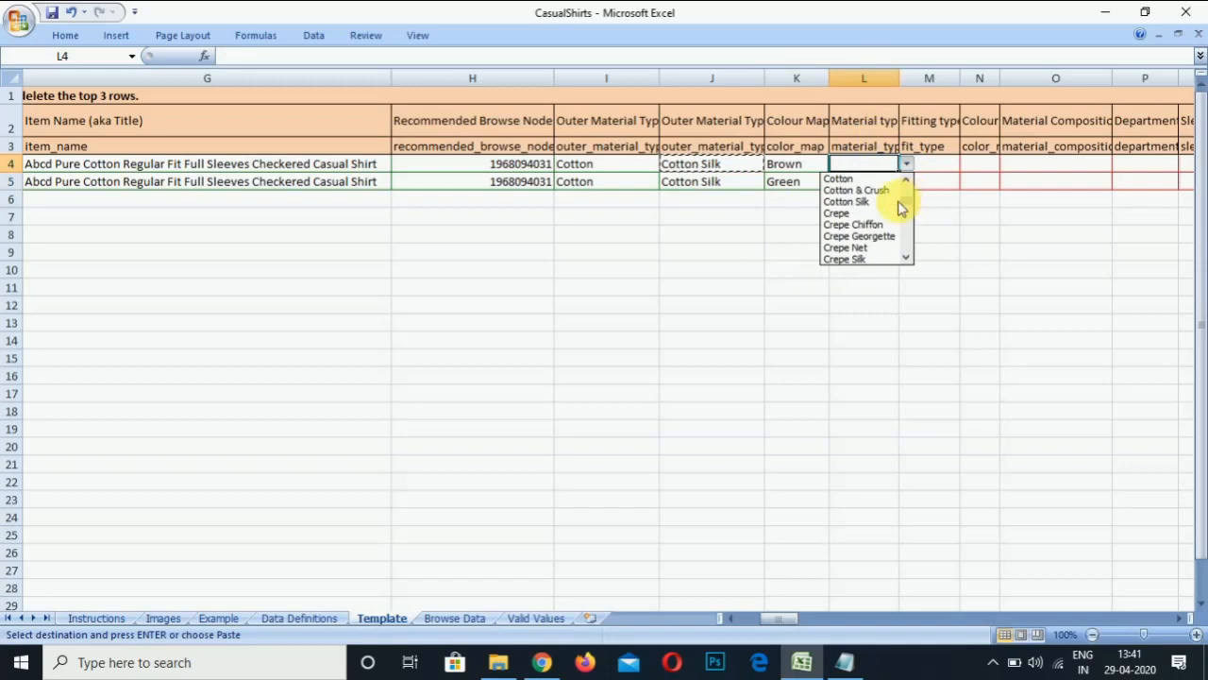
click(882, 202)
key(ctrl+c)
key(Down)
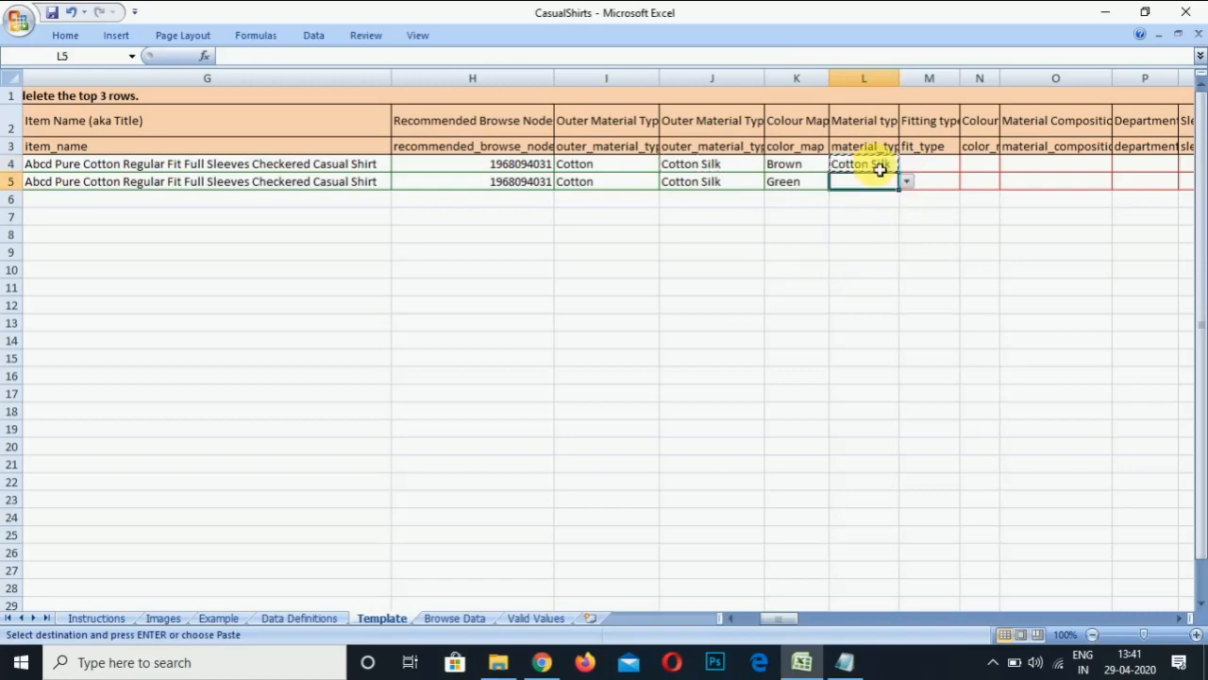
key(ctrl+v)
Step: Set the Fitting type to Regular Fit for both shirts in rows 4 and 5
key(Right)
key(Up)
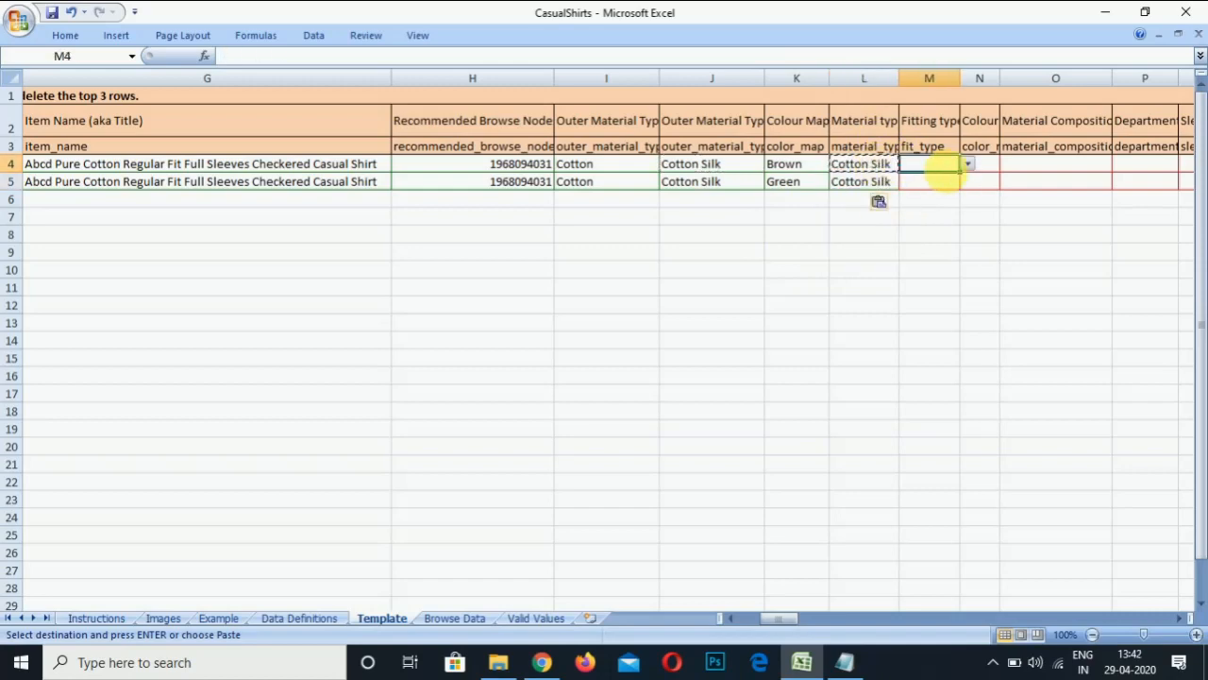
click(968, 164)
click(945, 191)
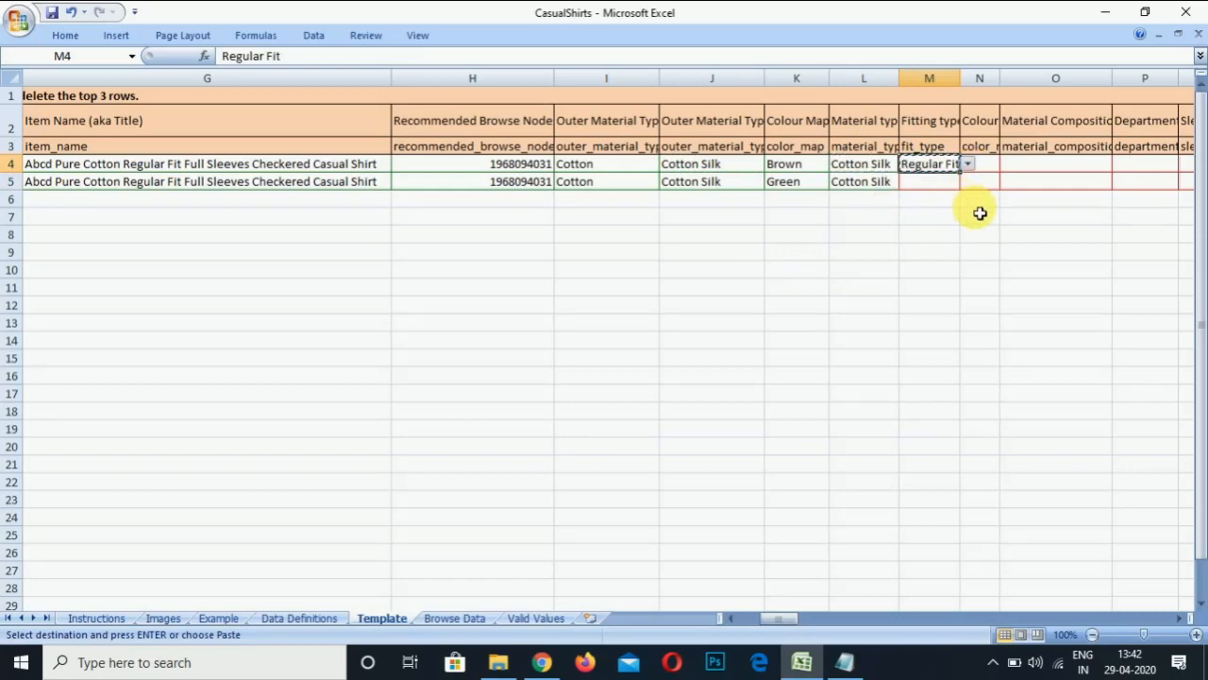
key(ctrl+c)
key(Down)
key(ctrl+v)
Step: Enter the Colour as Brown for the shirt in row 4 and Green for the shirt in row 5
key(Right)
key(Right)
key(Left)
key(Up)
click(988, 150)
click(982, 167)
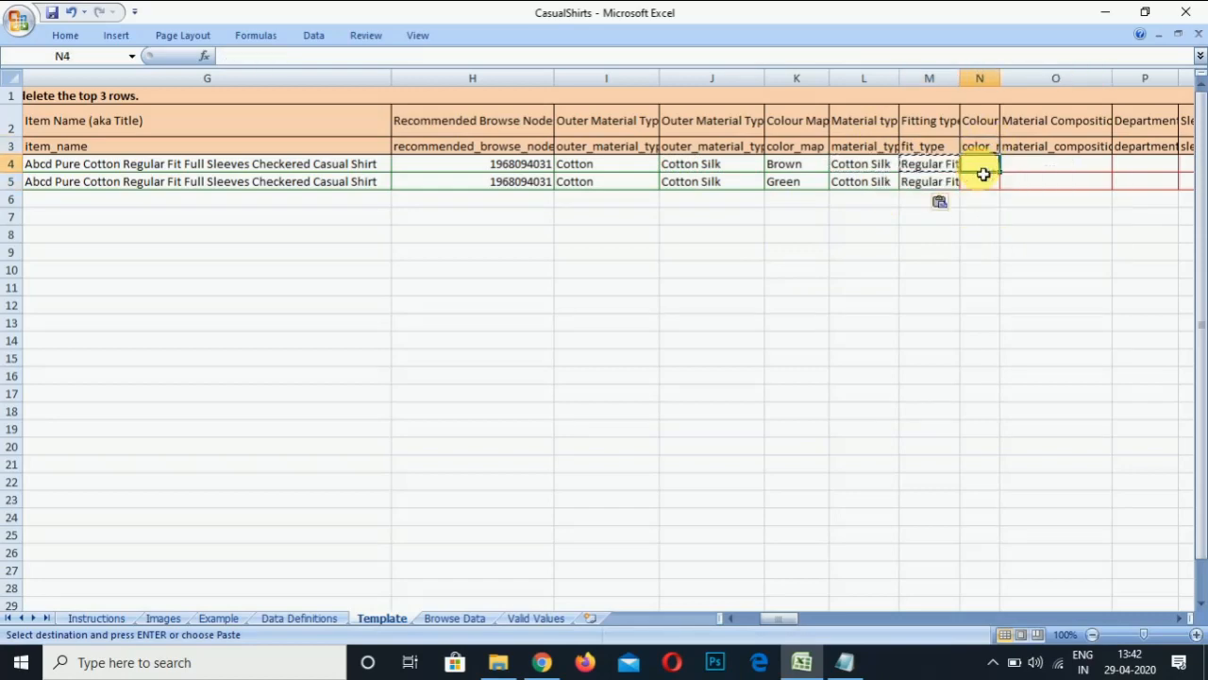
text(Brown)
key(ctrl+Return)
key(Return)
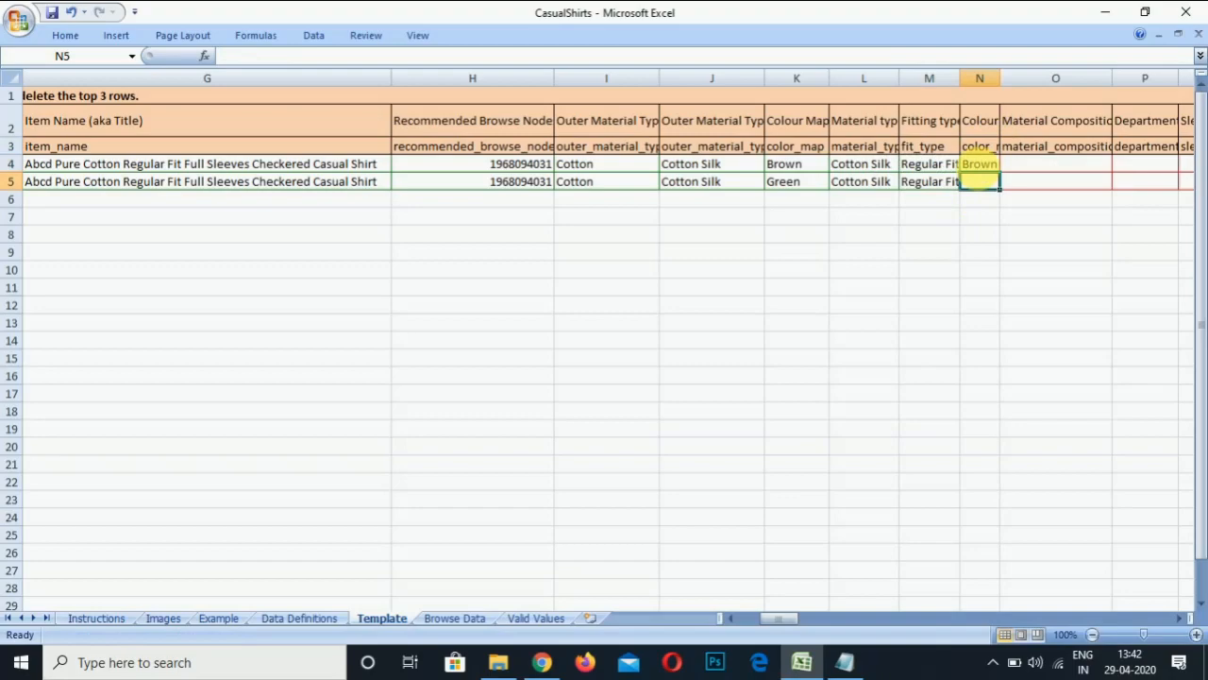
text(Green)
key(Return)
Step: Look up Material Composition in the Data Definitions sheet and copy its example value, "80% cotton, 20% polyester"
key(Right)
key(Right)
key(Right)
key(Left)
key(Left)
key(Up)
key(Up)
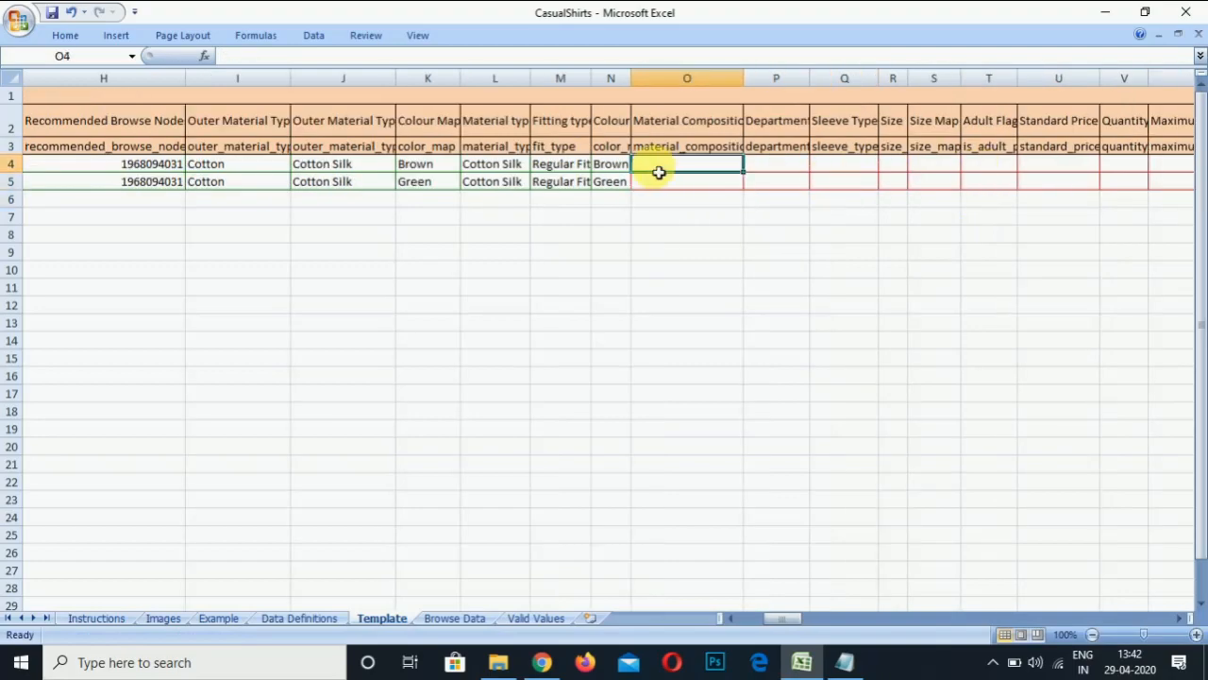
click(709, 150)
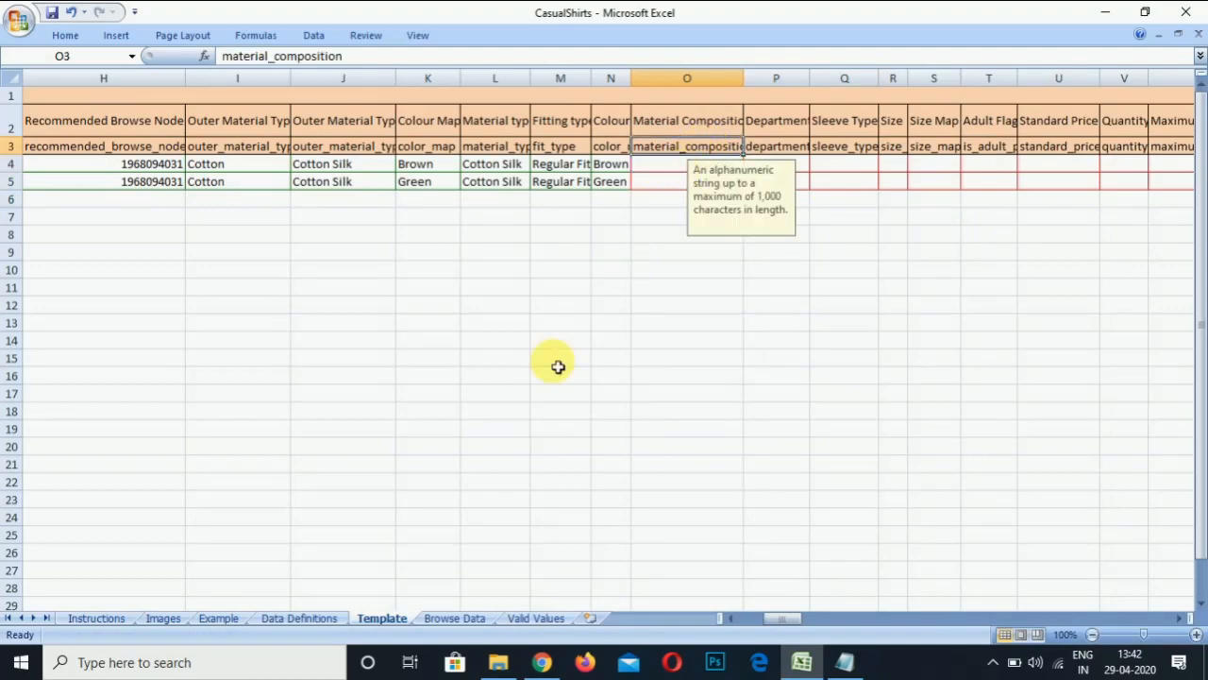
click(298, 617)
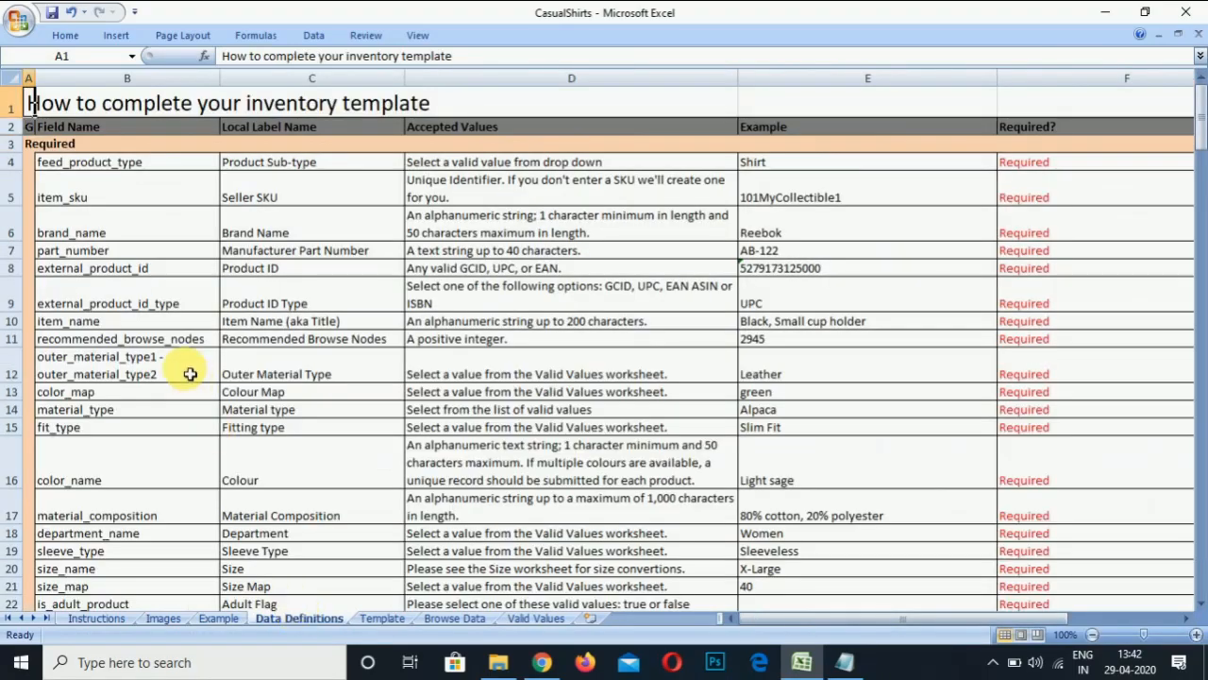
click(113, 506)
key(Right)
key(Right)
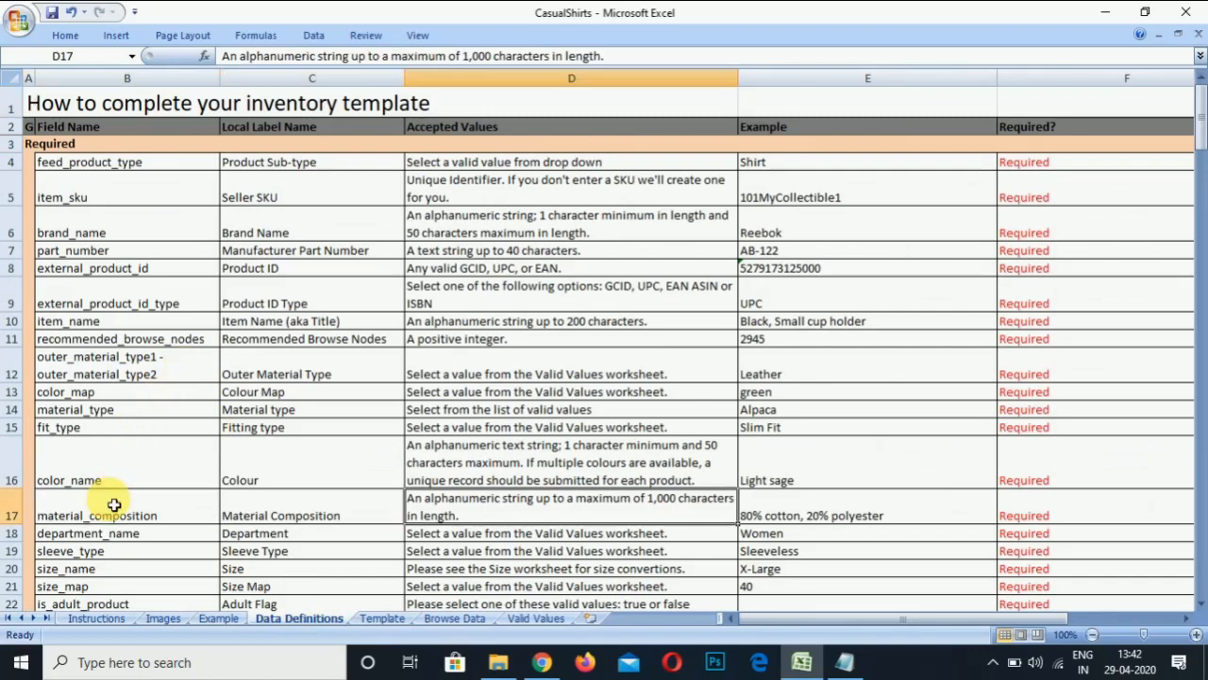
key(Right)
key(Left)
key(Right)
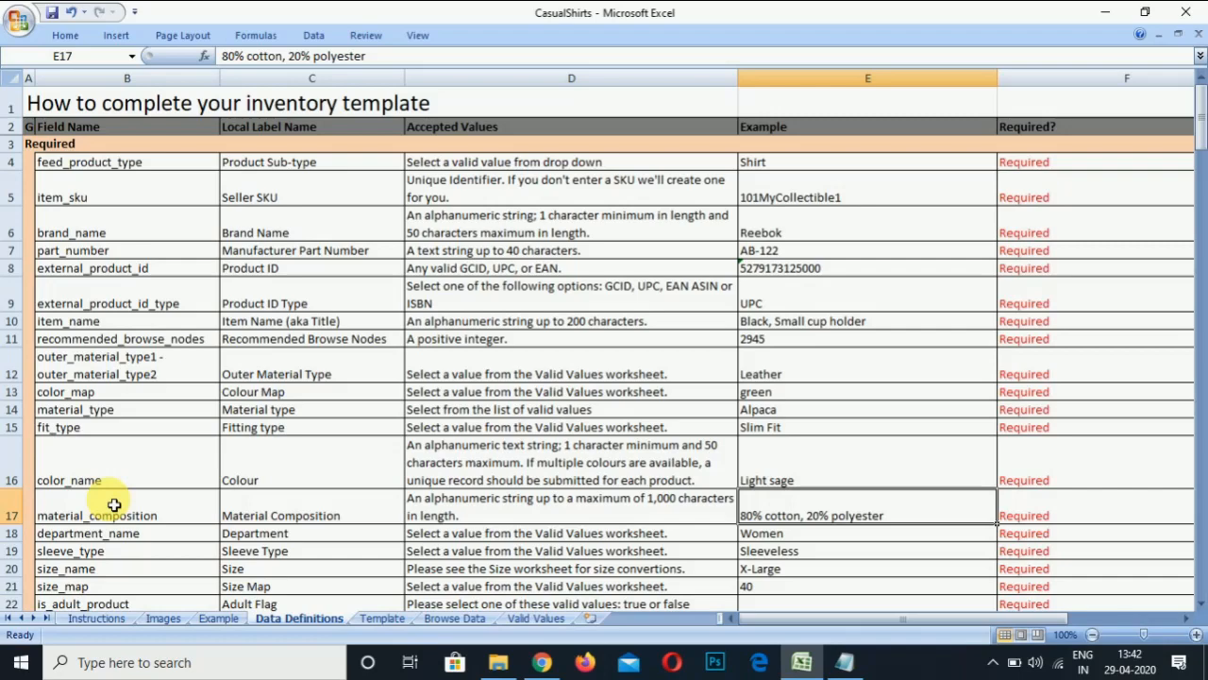
key(ctrl+c)
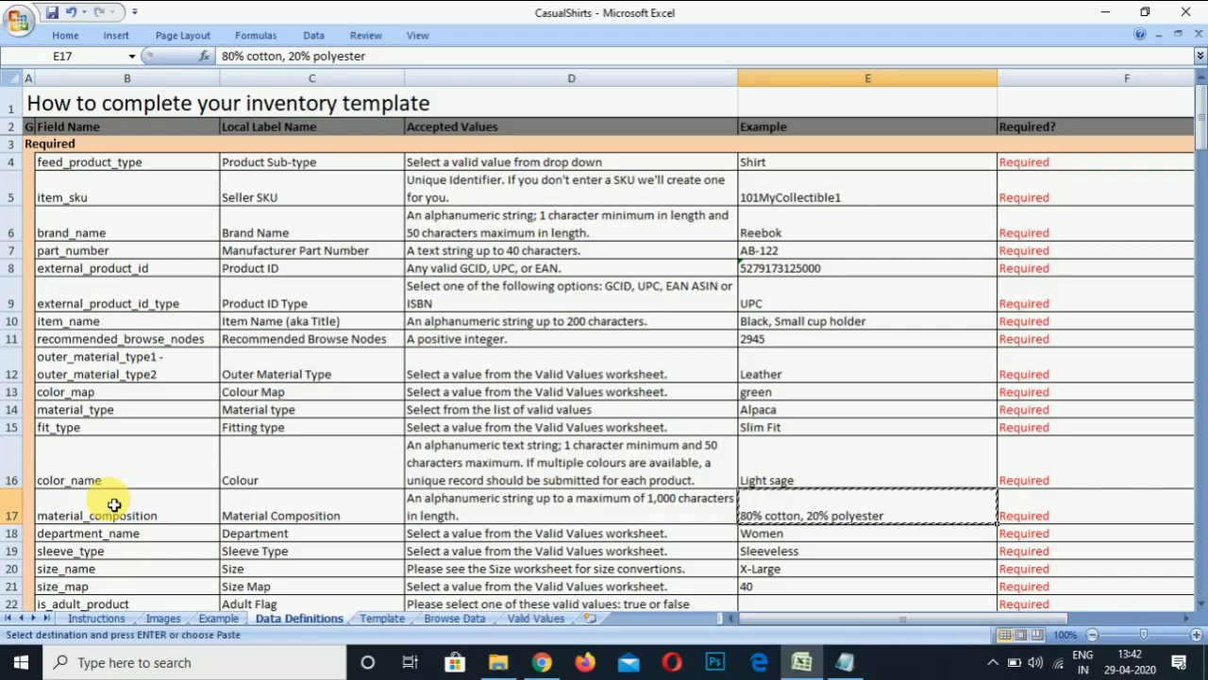
Step: Paste the copied composition into the Template sheet's Material Composition column for rows 4 and 5
click(382, 618)
key(Down)
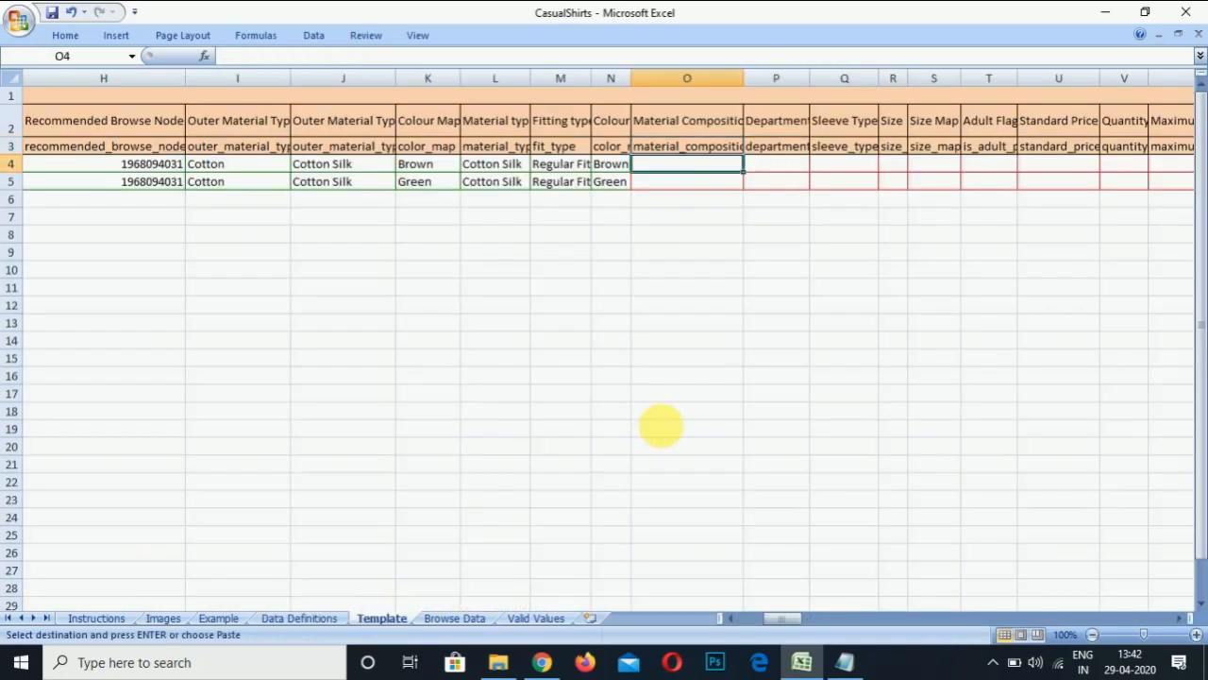
key(ctrl+v)
key(Down)
key(ctrl+v)
Step: Fit the Department column's width to its contents and set the department to Men for rows 4 and 5
key(Right)
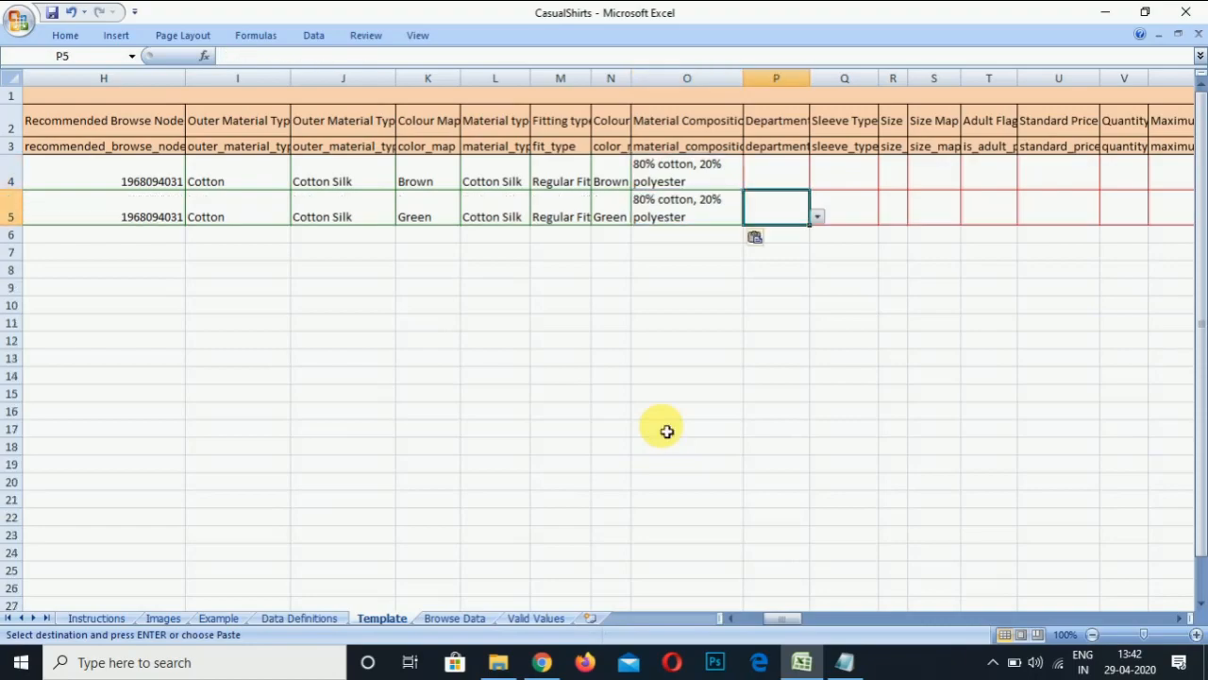
key(Up)
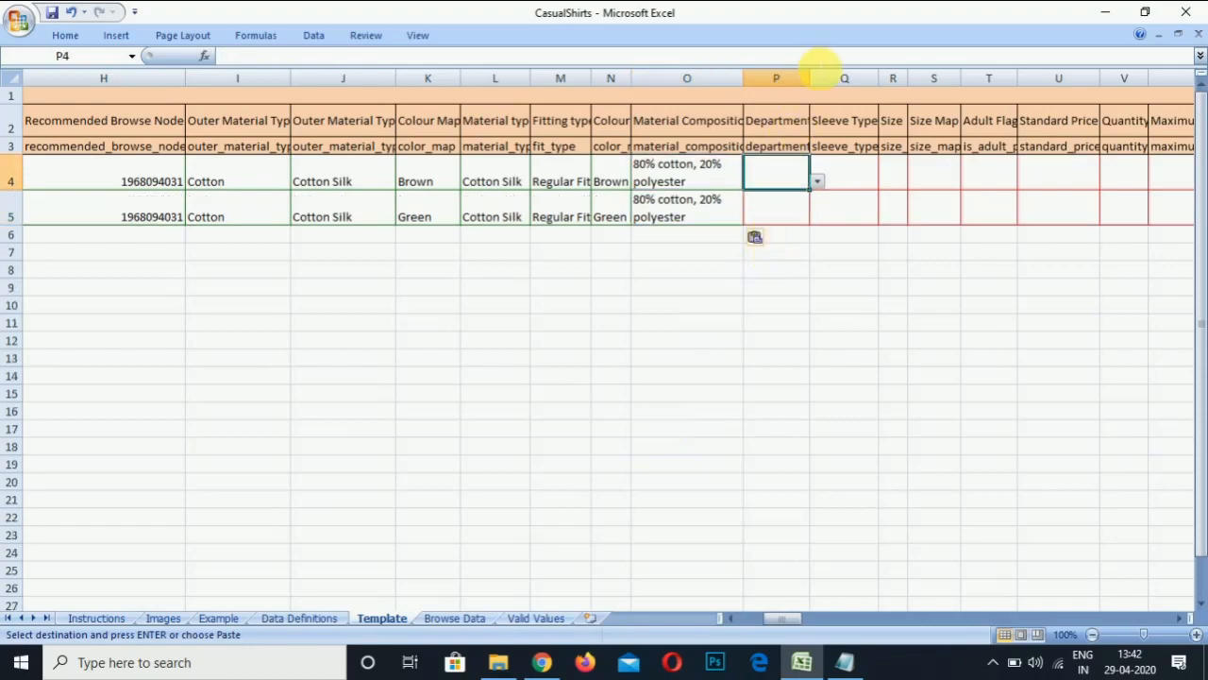
double_click(810, 80)
click(861, 183)
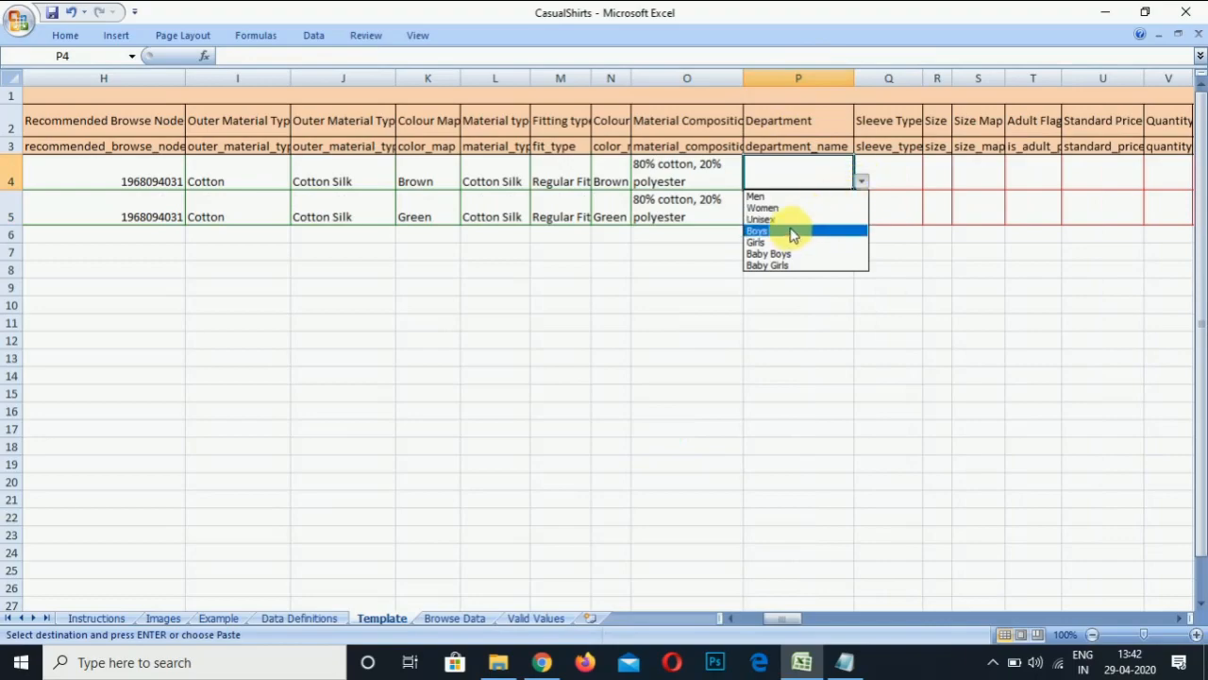
click(783, 196)
key(Down)
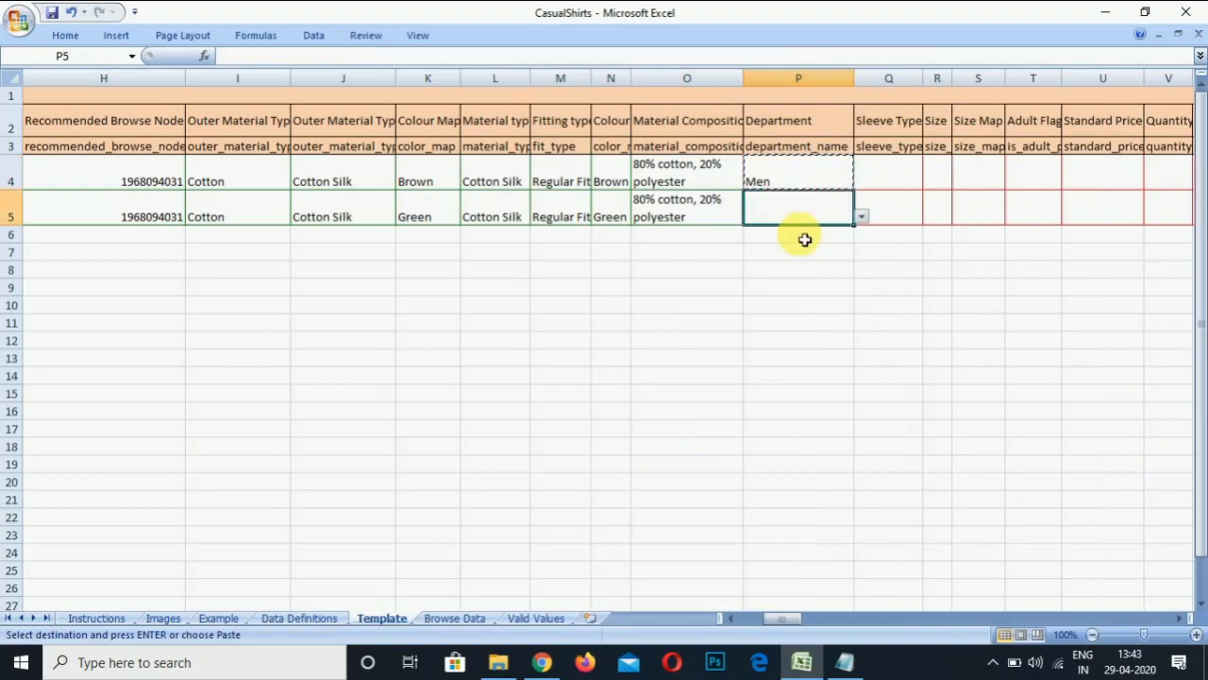
key(ctrl+v)
Step: Set the Sleeve Type to Long Sleeve for the shirts in rows 4 and 5
key(Right)
key(Up)
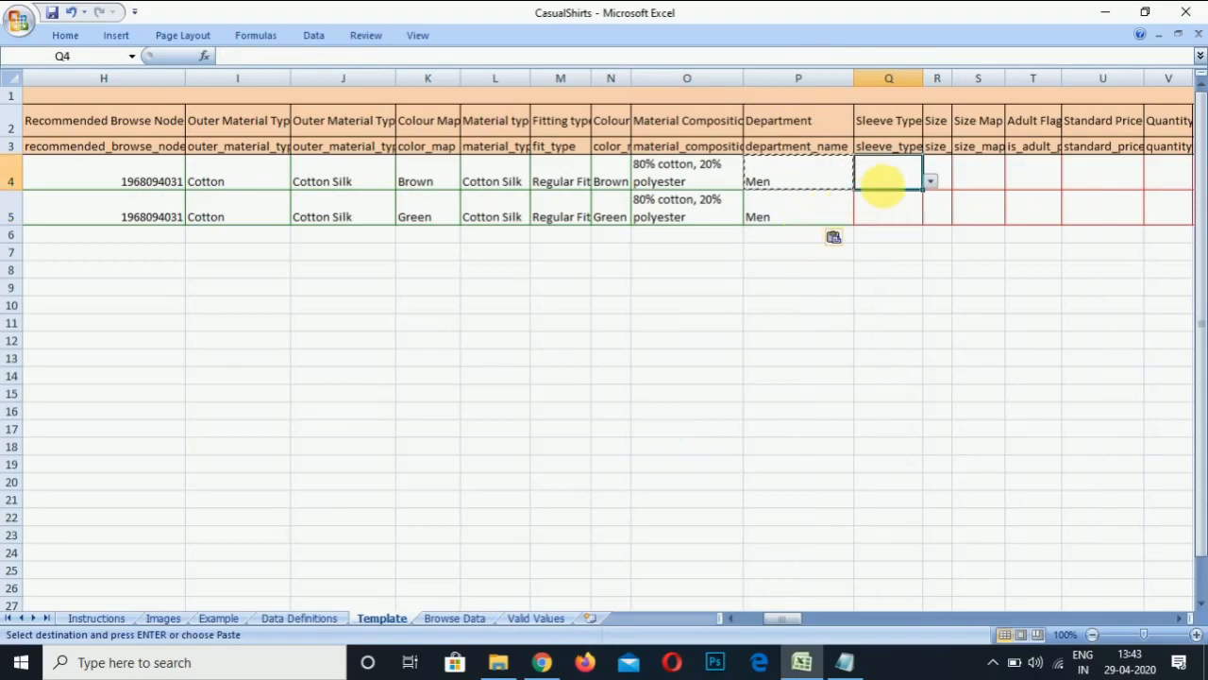
click(932, 180)
click(893, 240)
key(ctrl+c)
key(Down)
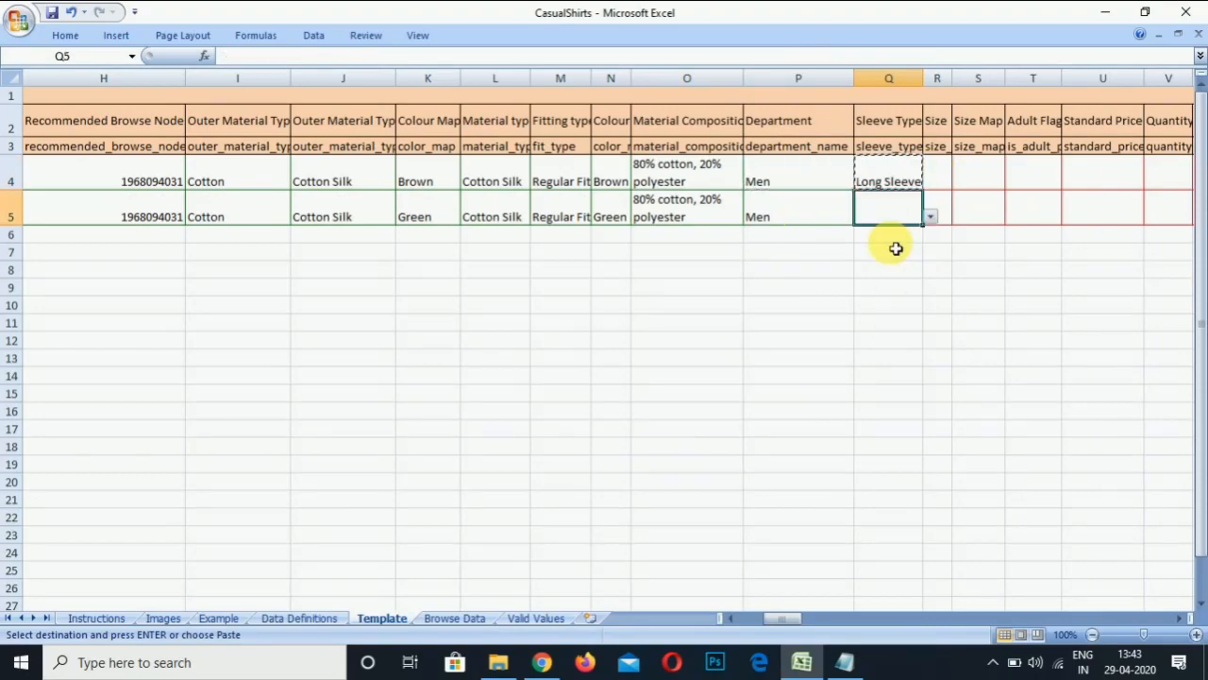
key(ctrl+v)
Step: Fit the Size column's width to its contents and set the size to Large for rows 4 and 5
key(Right)
key(Up)
double_click(952, 79)
click(995, 181)
mouse_move(996, 206)
mouse_down()
mouse_move(1001, 236)
mouse_move(996, 226)
mouse_up()
click(934, 231)
key(ctrl+c)
key(Down)
key(Return)
Step: Set the Size Map to Large for both shirts in rows 4 and 5
key(Right)
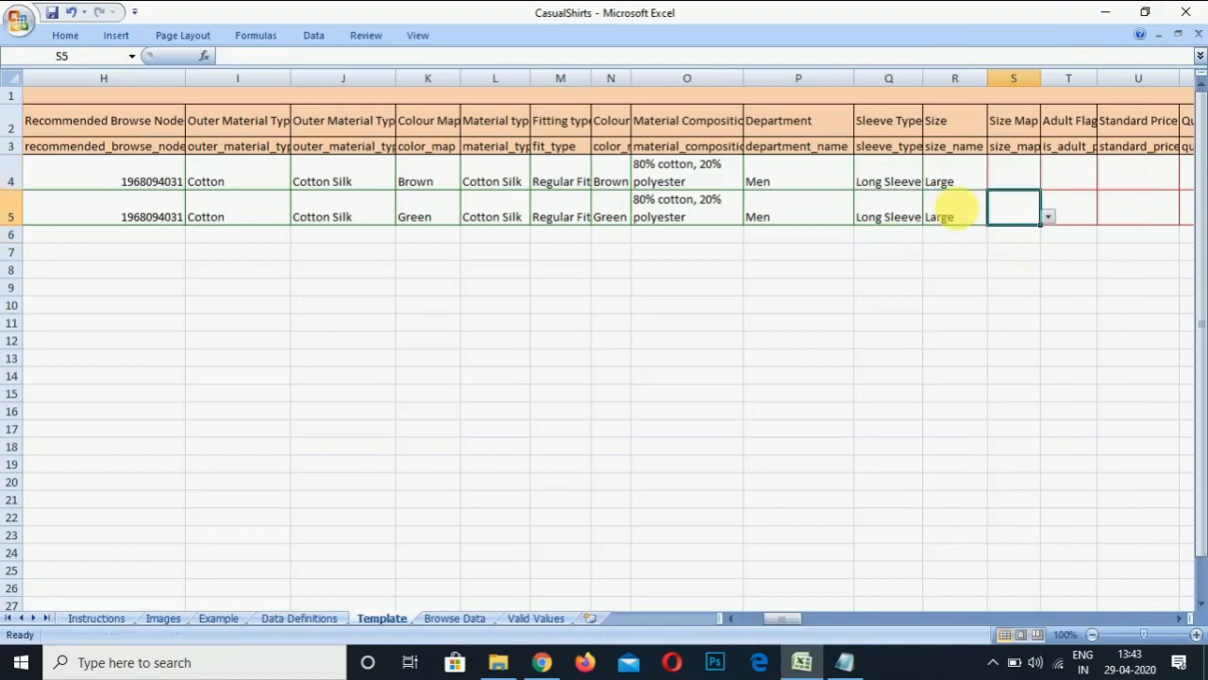
key(Up)
click(1048, 181)
click(1010, 274)
key(ctrl+c)
key(Down)
key(ctrl+v)
Step: Set the Adult Flag to False for the shirt in row 4
key(Right)
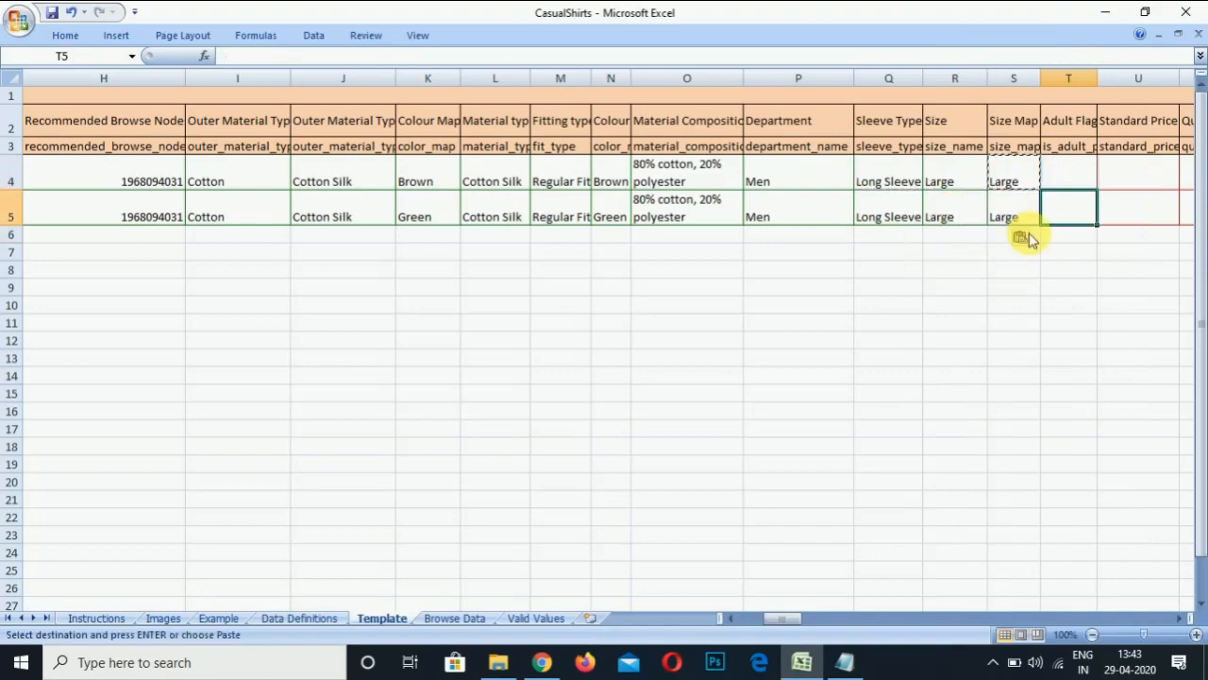
key(Right)
key(Right)
click(904, 171)
text(Fale)
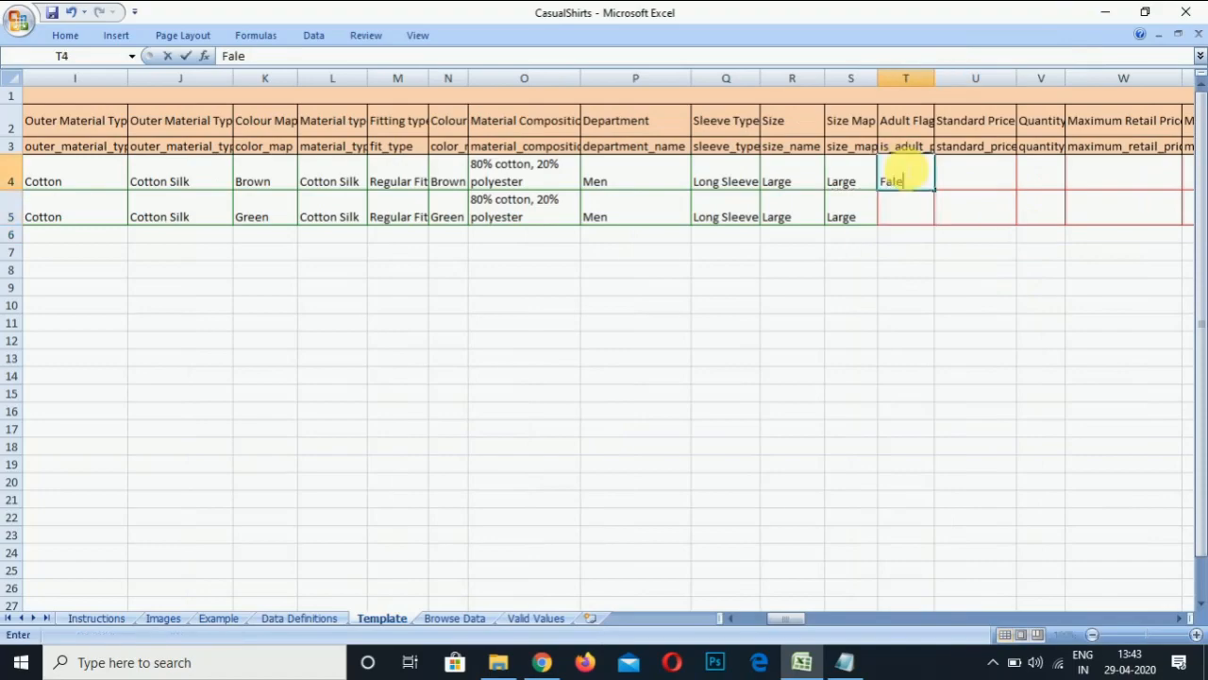
key(Return)
click(906, 175)
double_click(915, 181)
key(BackSpace)
text(s)
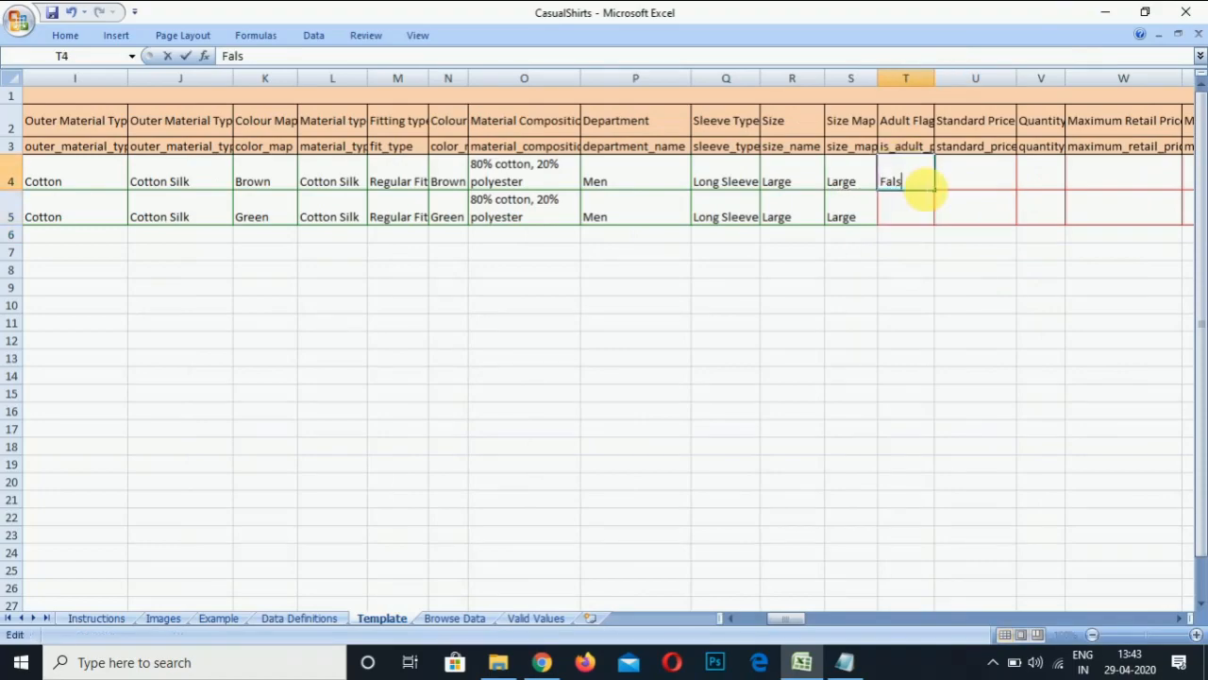
text(e)
key(Return)
Step: Copy the row 4 Adult Flag value to the shirt in row 5
key(Up)
key(ctrl+c)
key(Down)
key(ctrl+v)
Step: Review the columns from Standard Price to Main Image URL and read the header notes for Standard Price and Maximum Retail Price
key(Right)
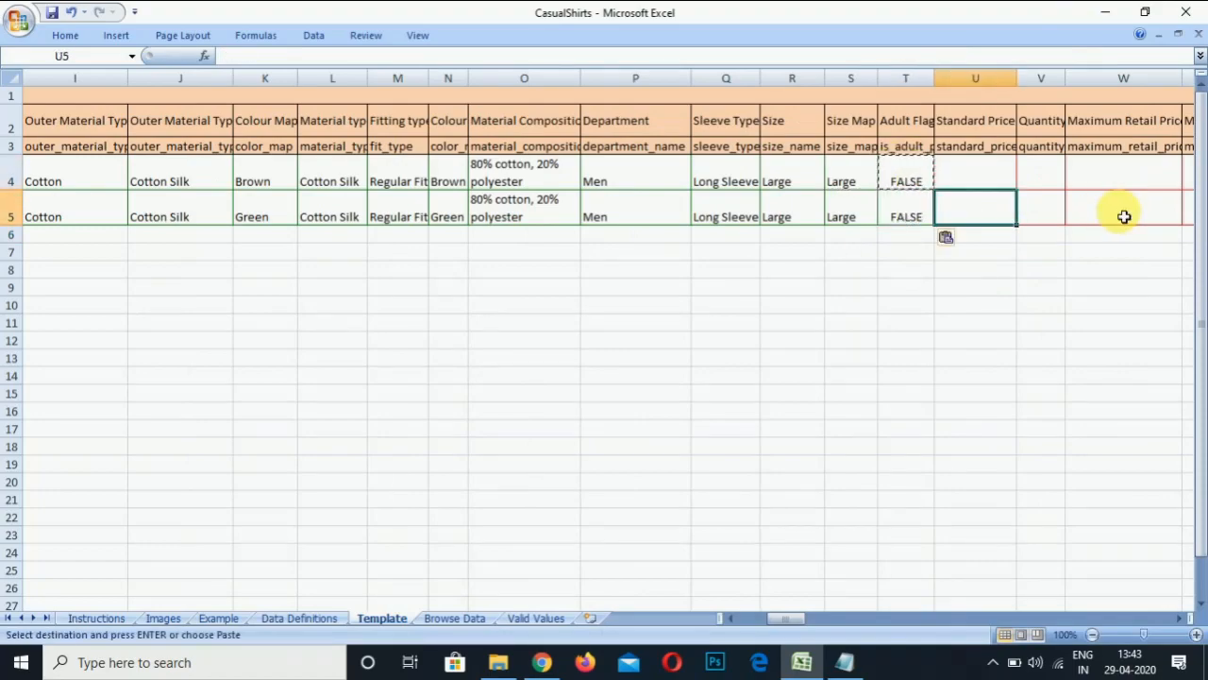
key(Up)
key(Right)
key(Right)
key(Right)
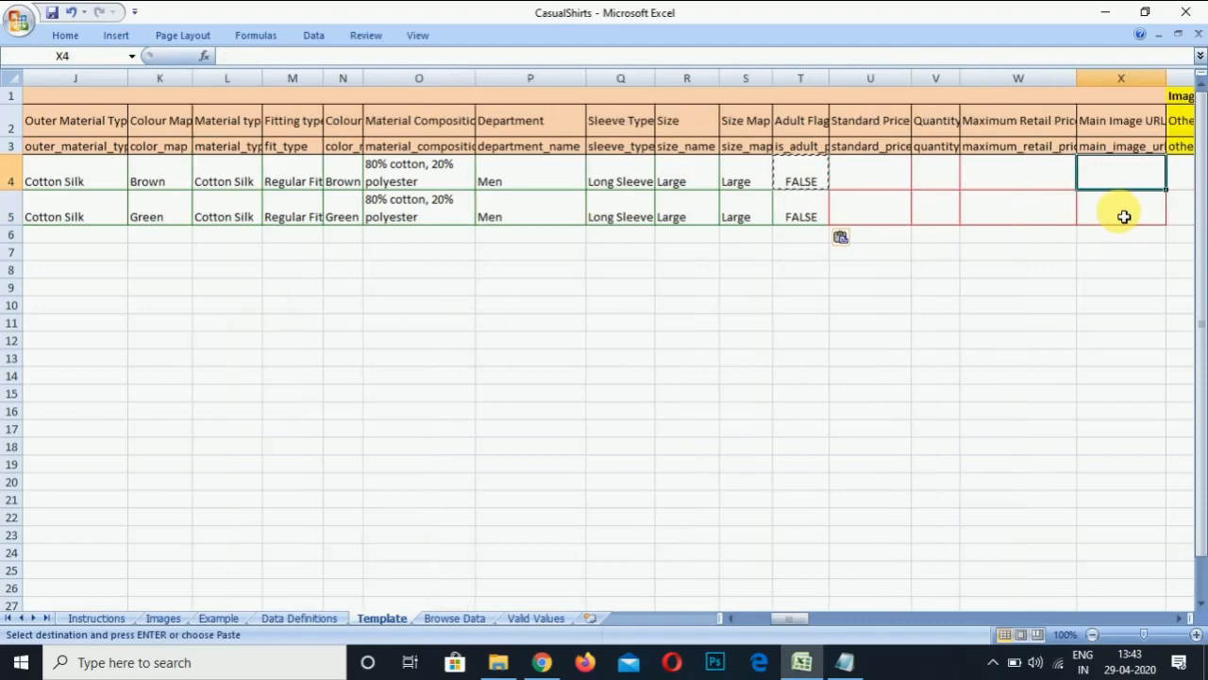
key(Left)
key(Left)
key(Left)
key(Up)
key(Down)
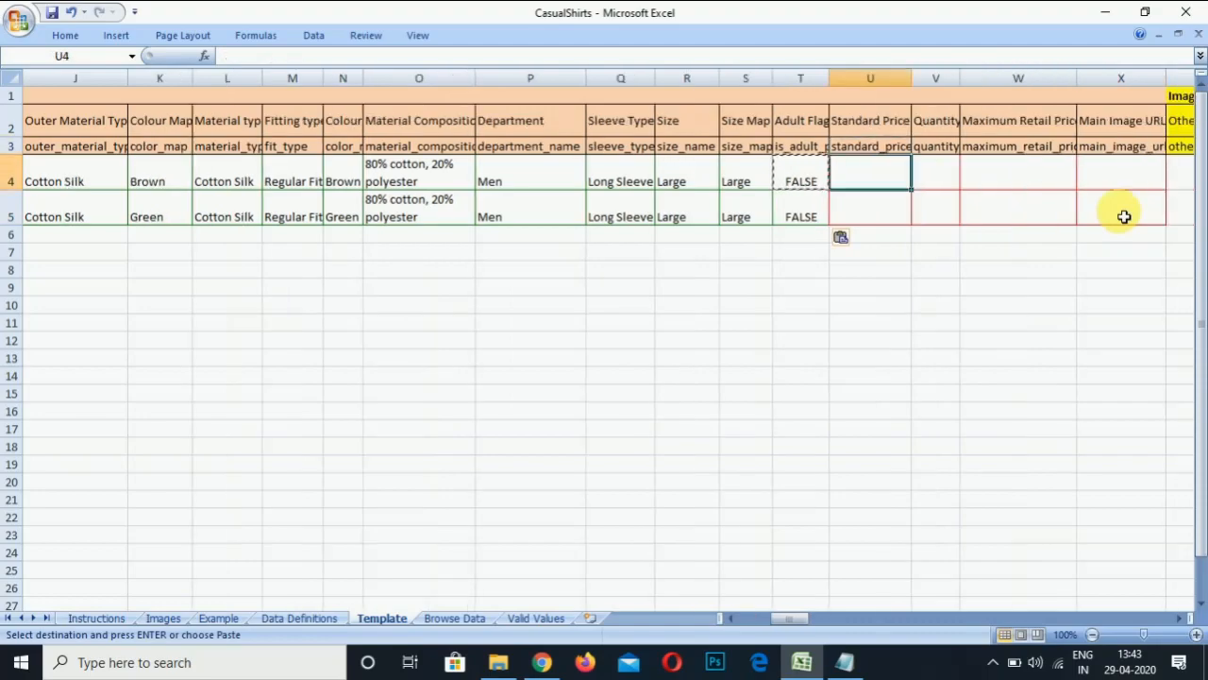
key(Up)
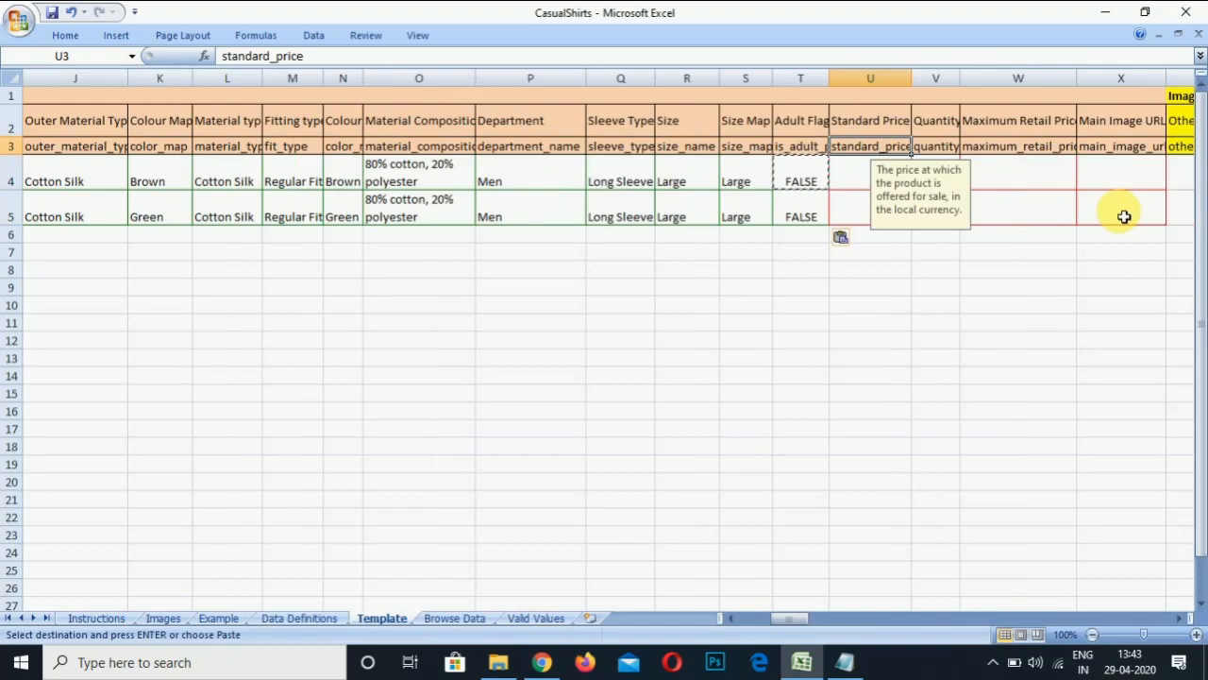
key(Right)
key(Right)
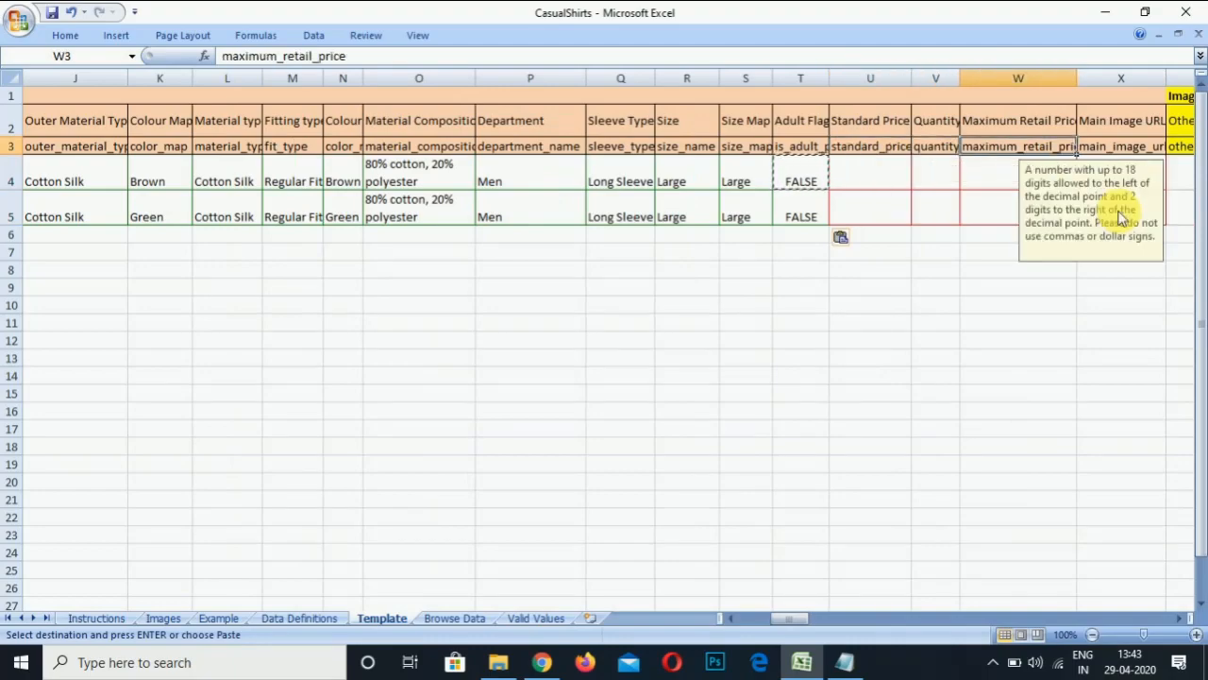
Step: Enter the Maximum Retail Price as 2499 for the shirt in row 4 and 1999 for the shirt in row 5
key(Down)
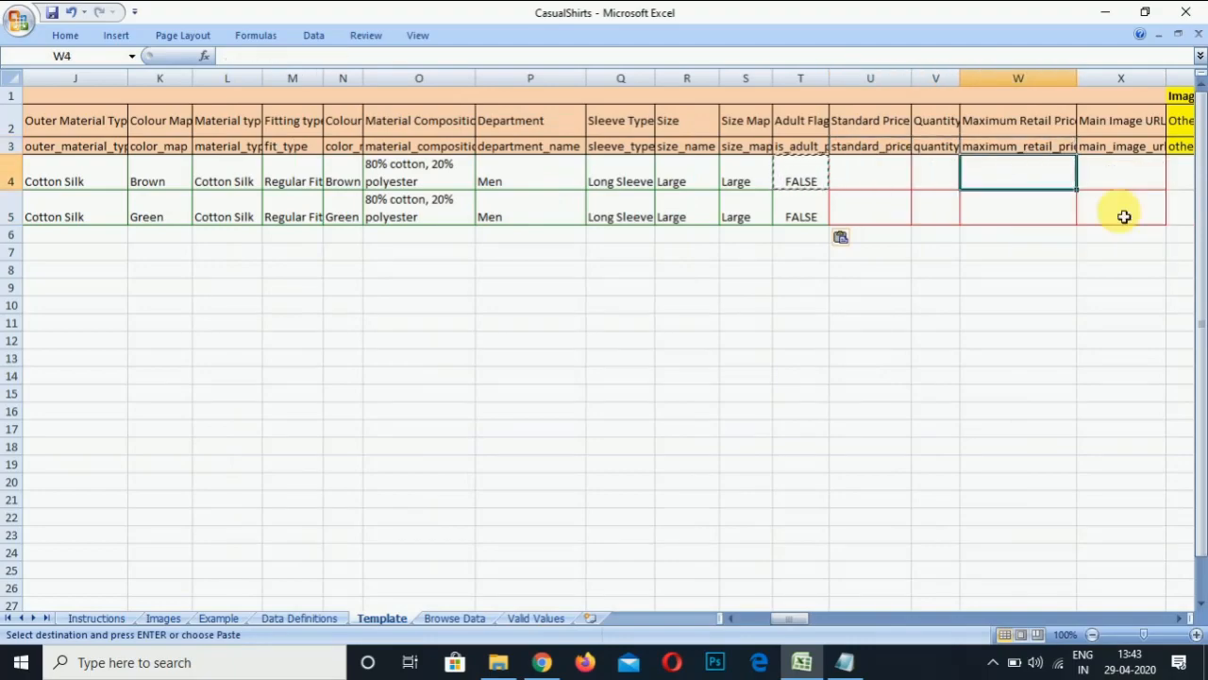
text(2499)
key(Return)
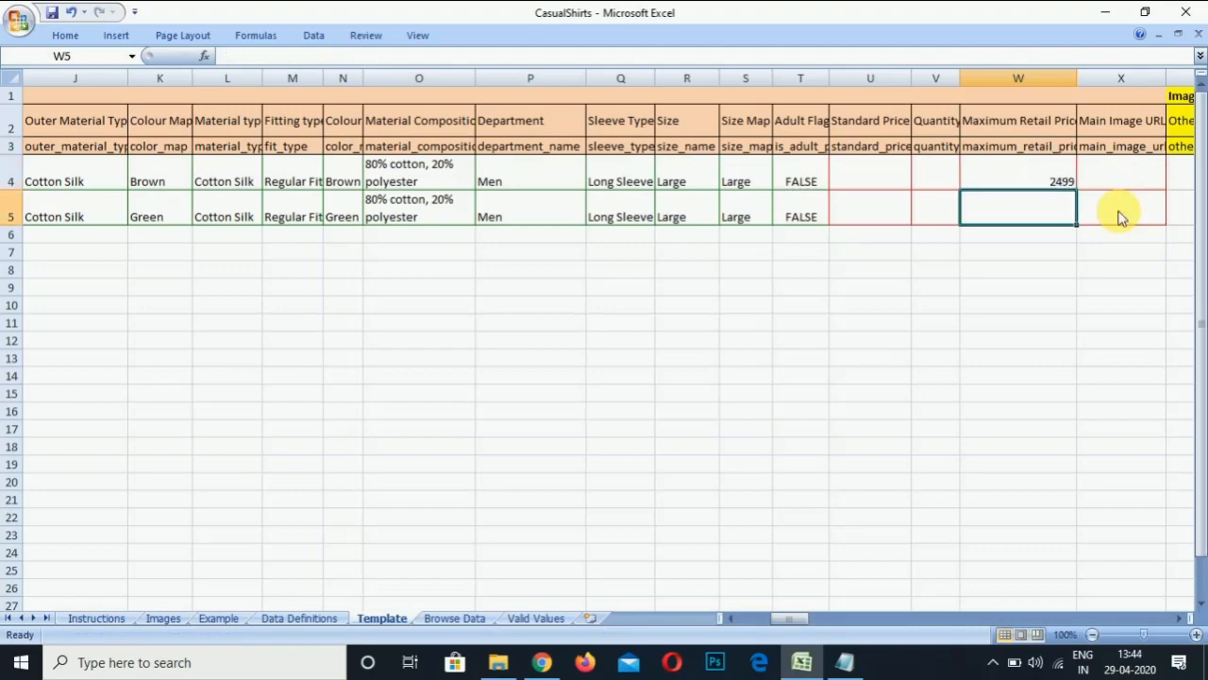
text(1999)
key(Return)
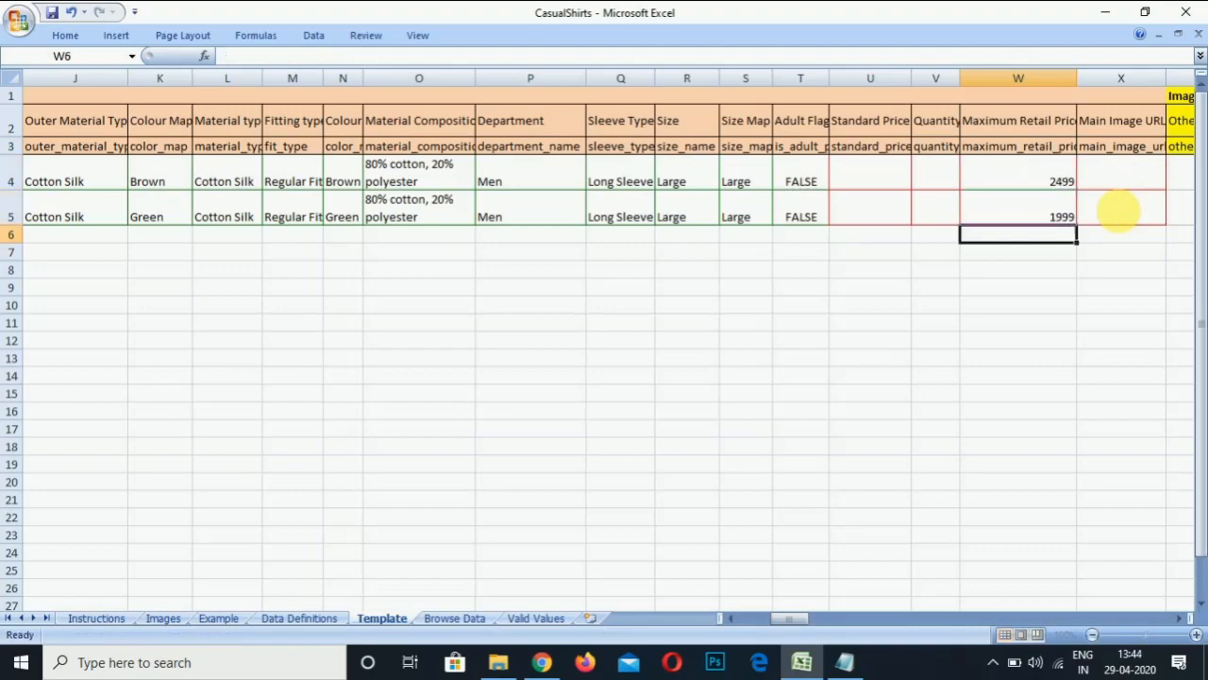
Step: Enter the Standard Price as 2099 for the shirt in row 4 and 1799 for the shirt in row 5
key(Left)
key(Left)
key(Up)
key(Up)
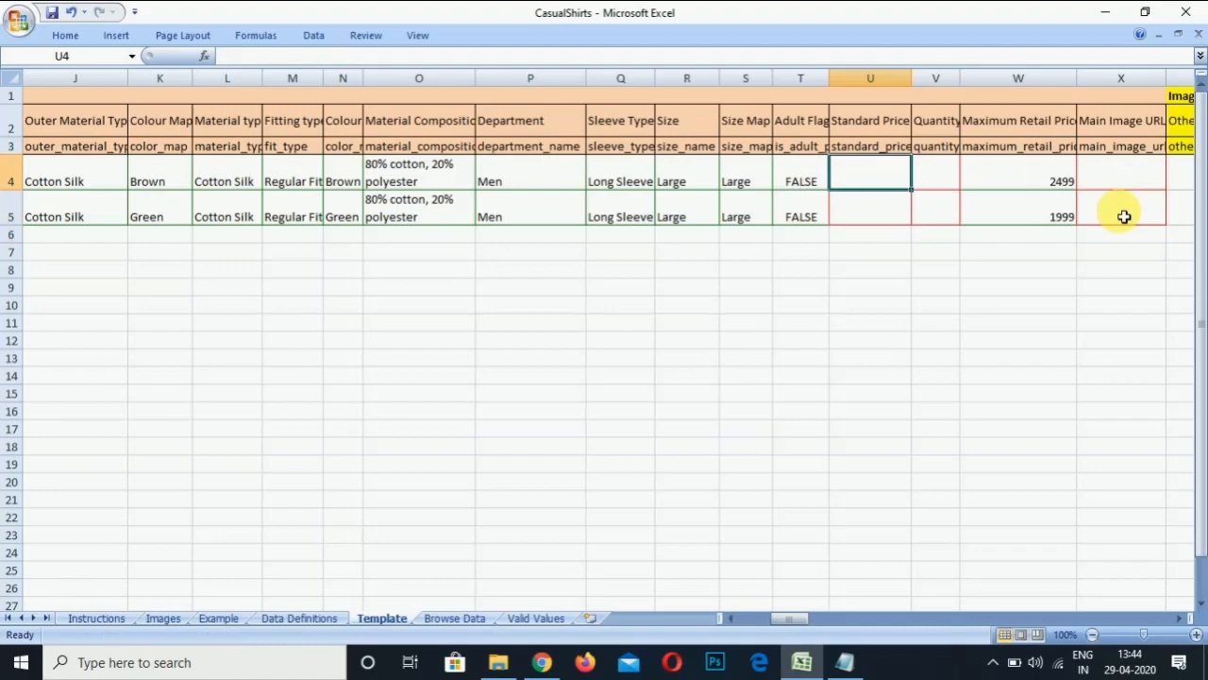
text(2)
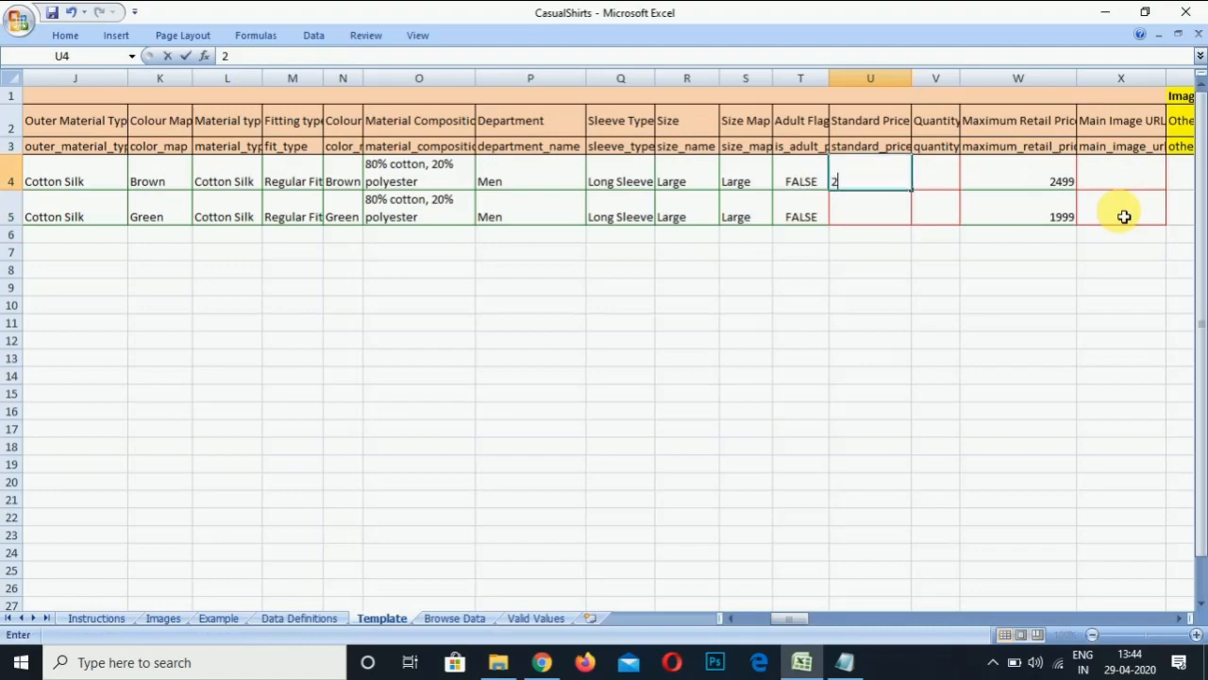
text(099)
key(Return)
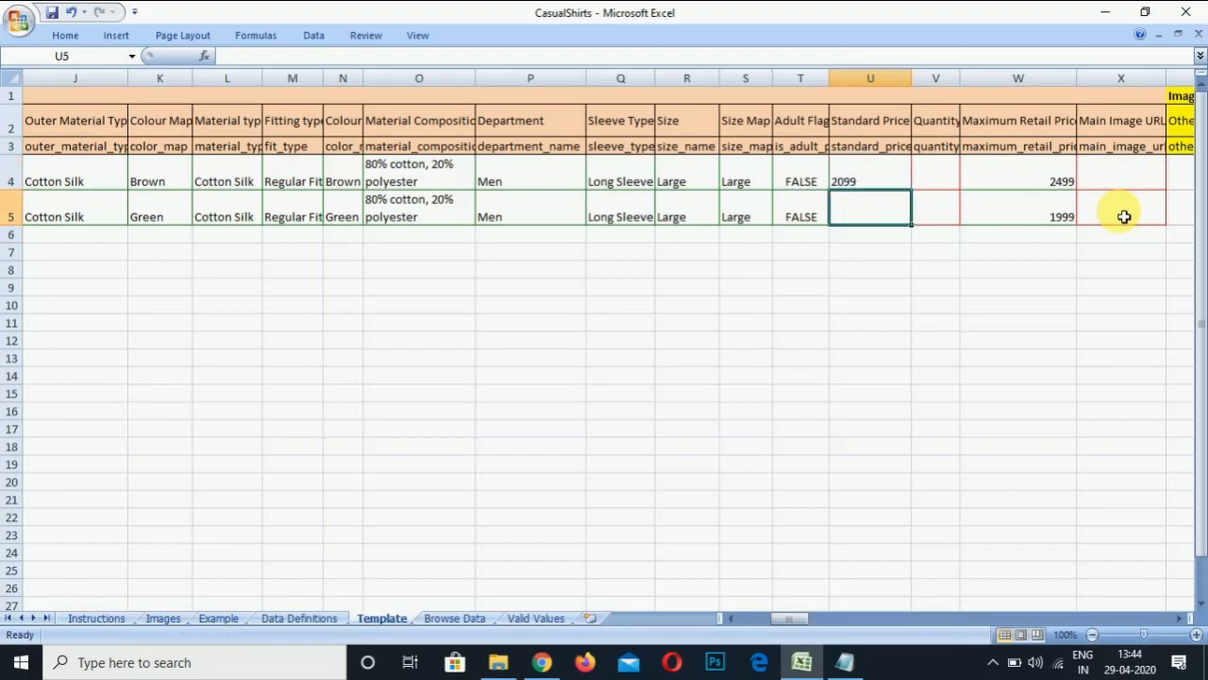
text(1799)
key(Return)
Step: Enter the Quantity as 10 for the shirt in row 4 and 5 for the shirt in row 5
key(Right)
key(Up)
key(Up)
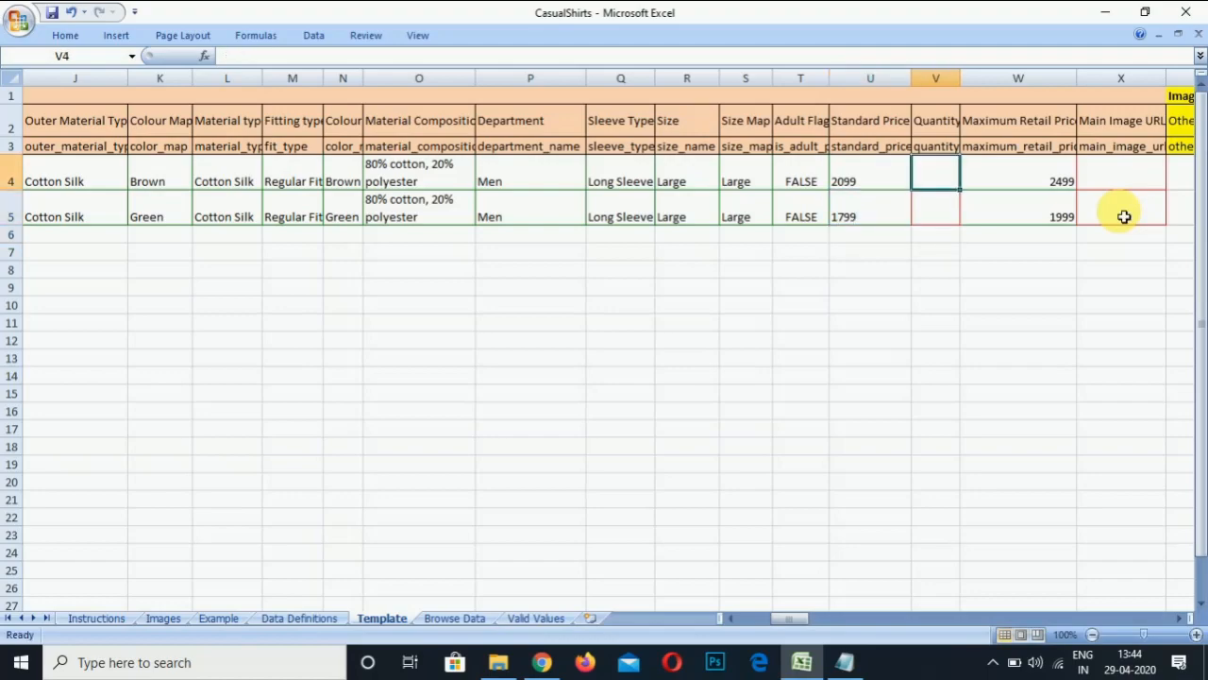
text(10)
key(Return)
text(5)
key(Return)
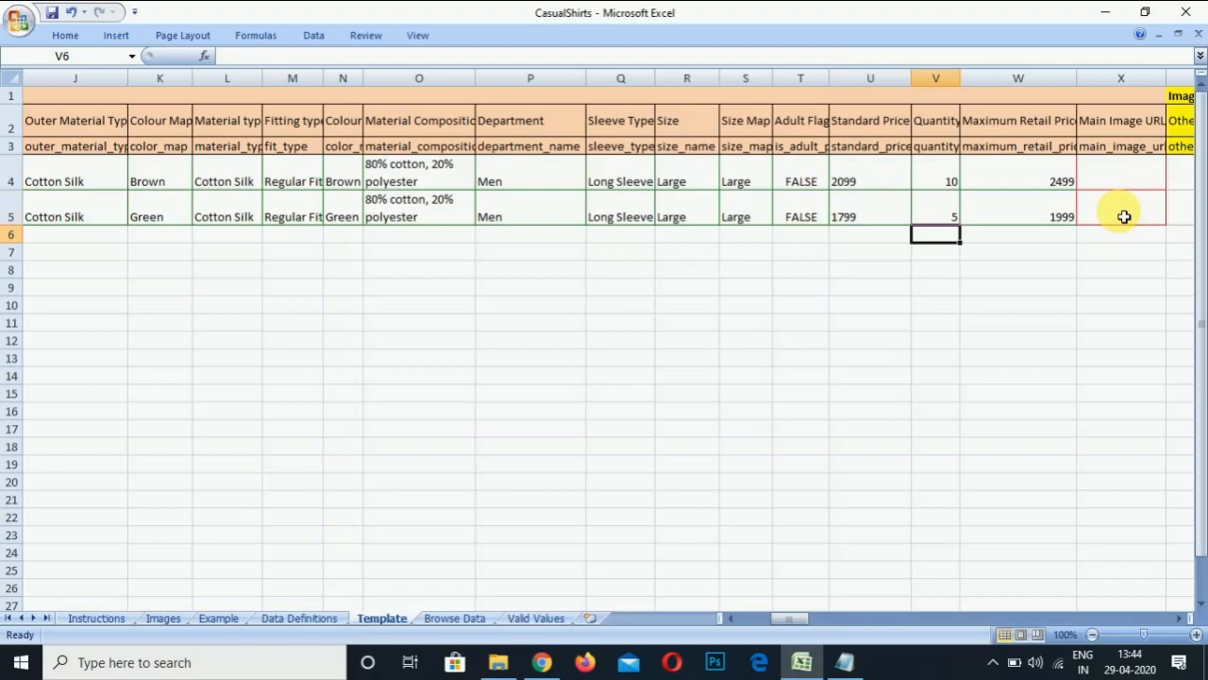
Step: Select the row 4 Main Image URL cell, then switch to Chrome and open dropbox.com in a new tab
key(Right)
key(Right)
key(Right)
key(Left)
key(Up)
key(Up)
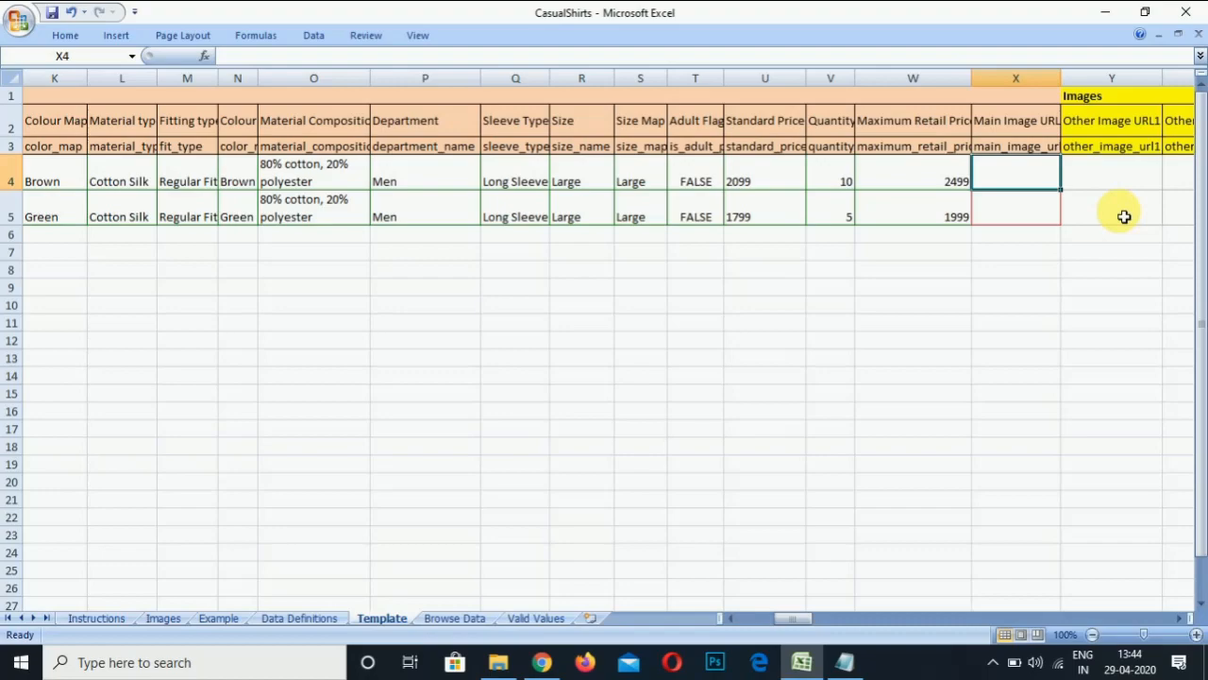
click(545, 662)
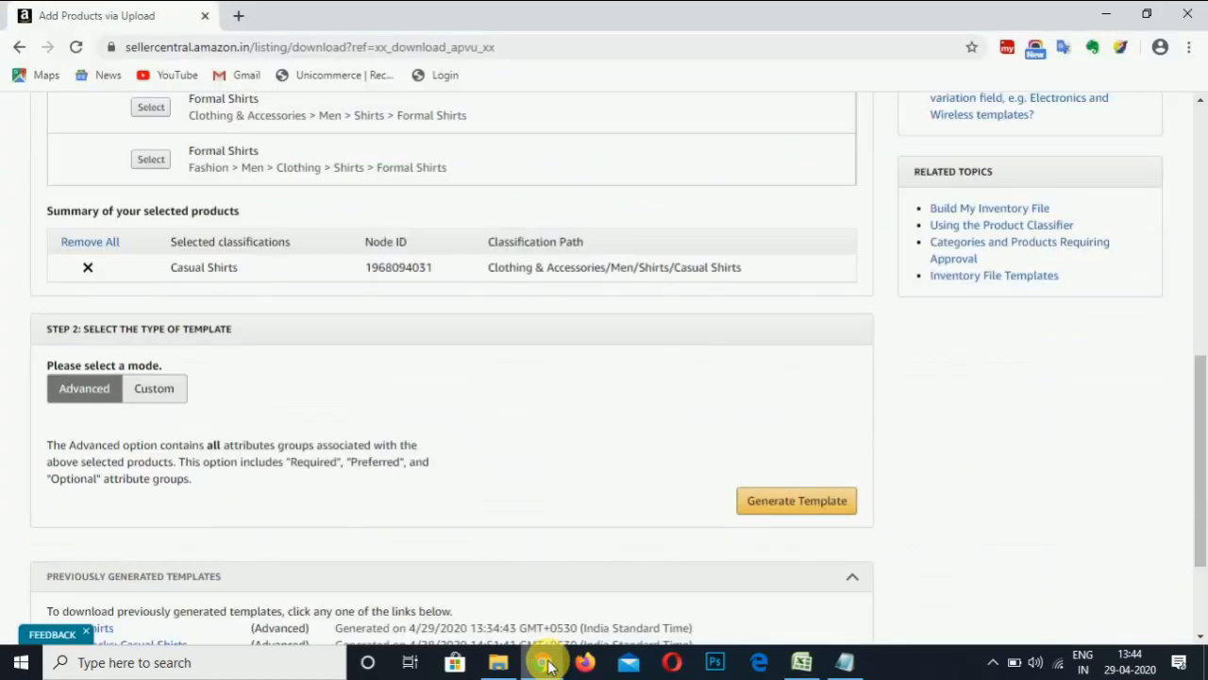
click(238, 14)
text(dropbox.com)
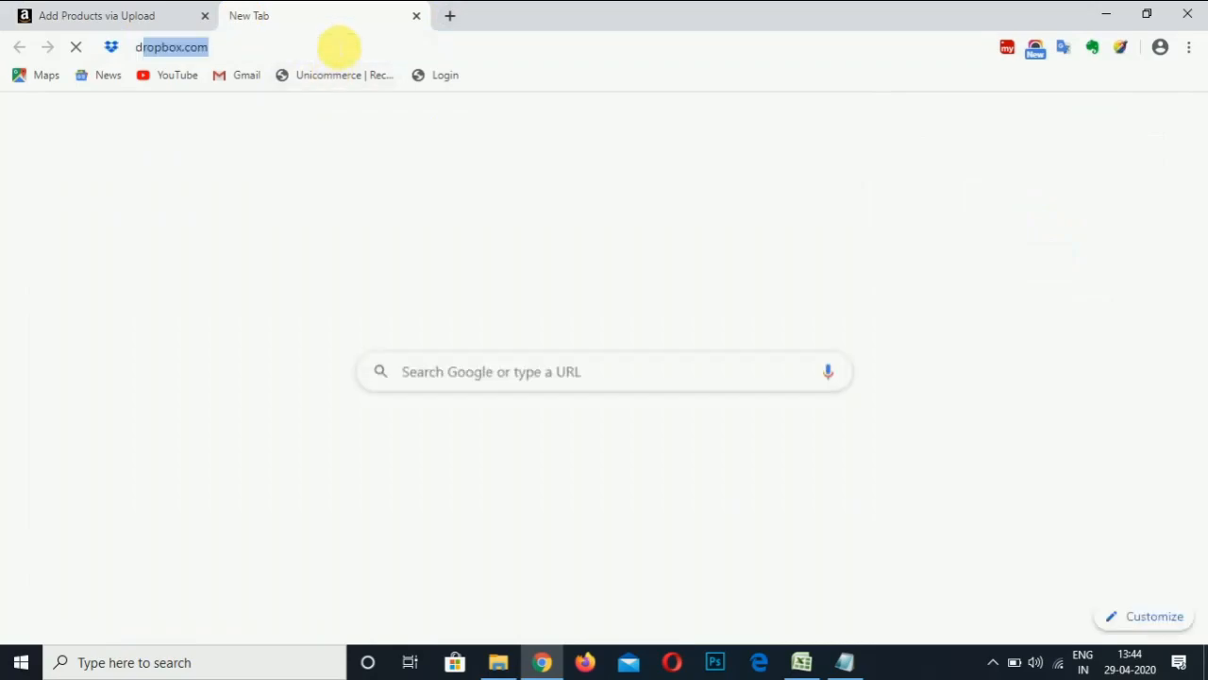
key(Return)
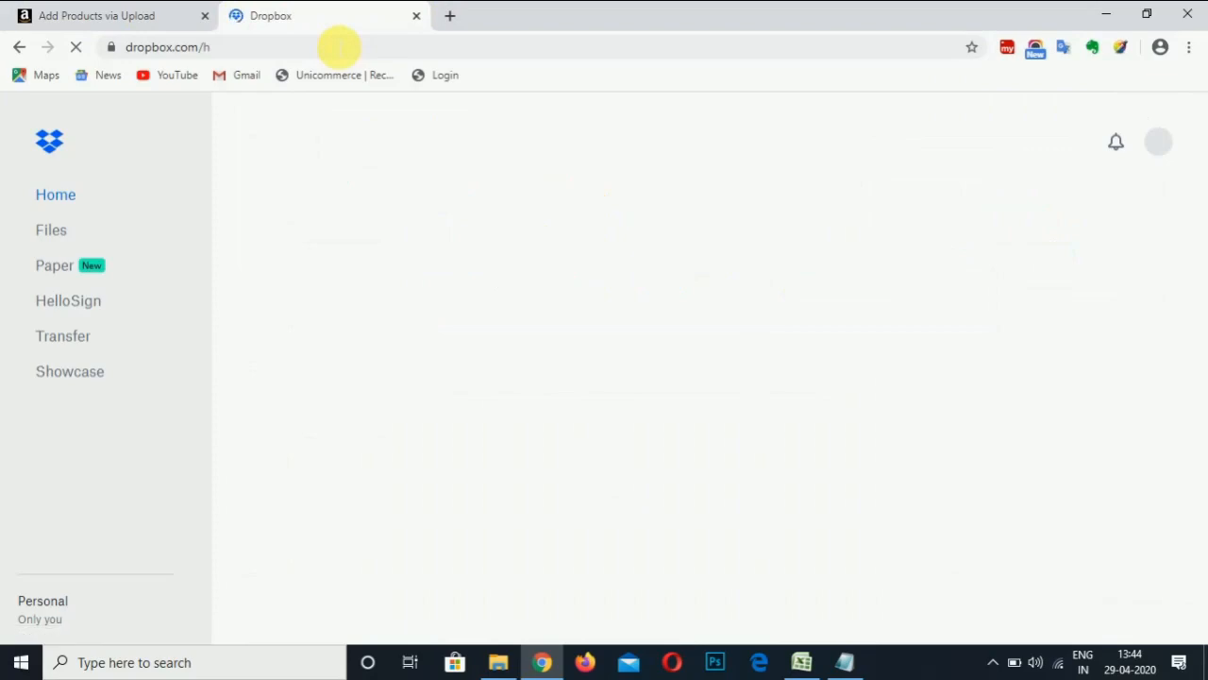
Step: Switch to File Explorer to view the shirt pictures in the Image folder on New Volume (E:), and return to Dropbox in Chrome
click(498, 661)
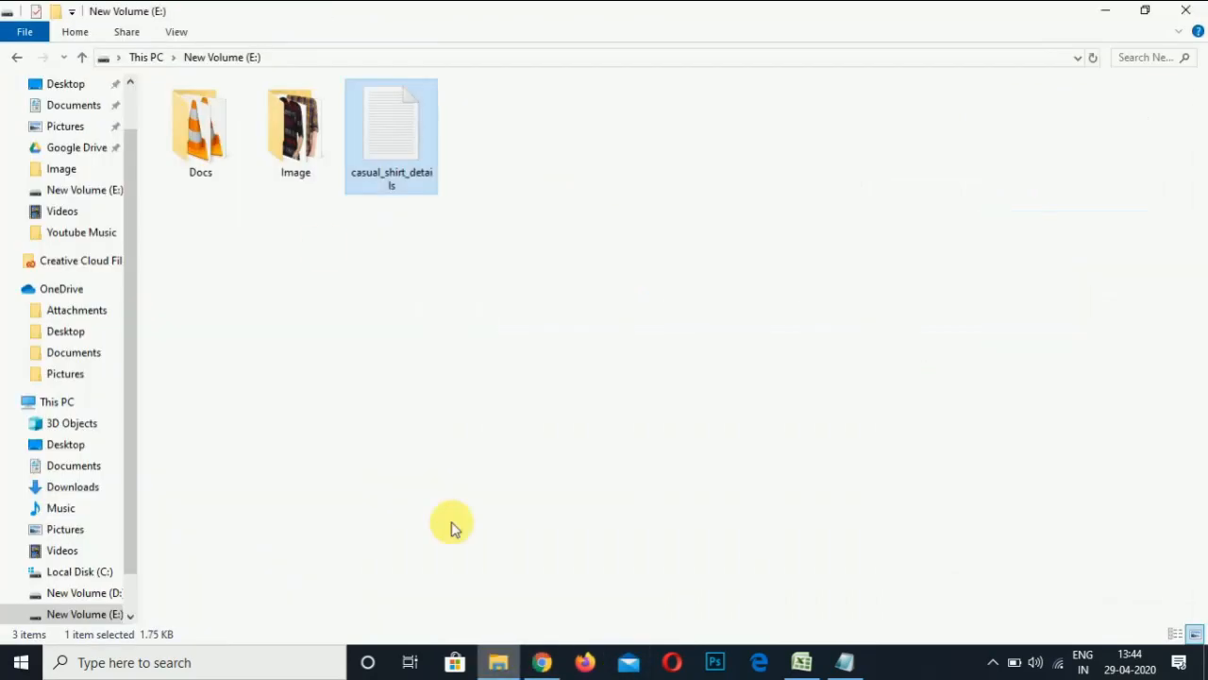
double_click(297, 117)
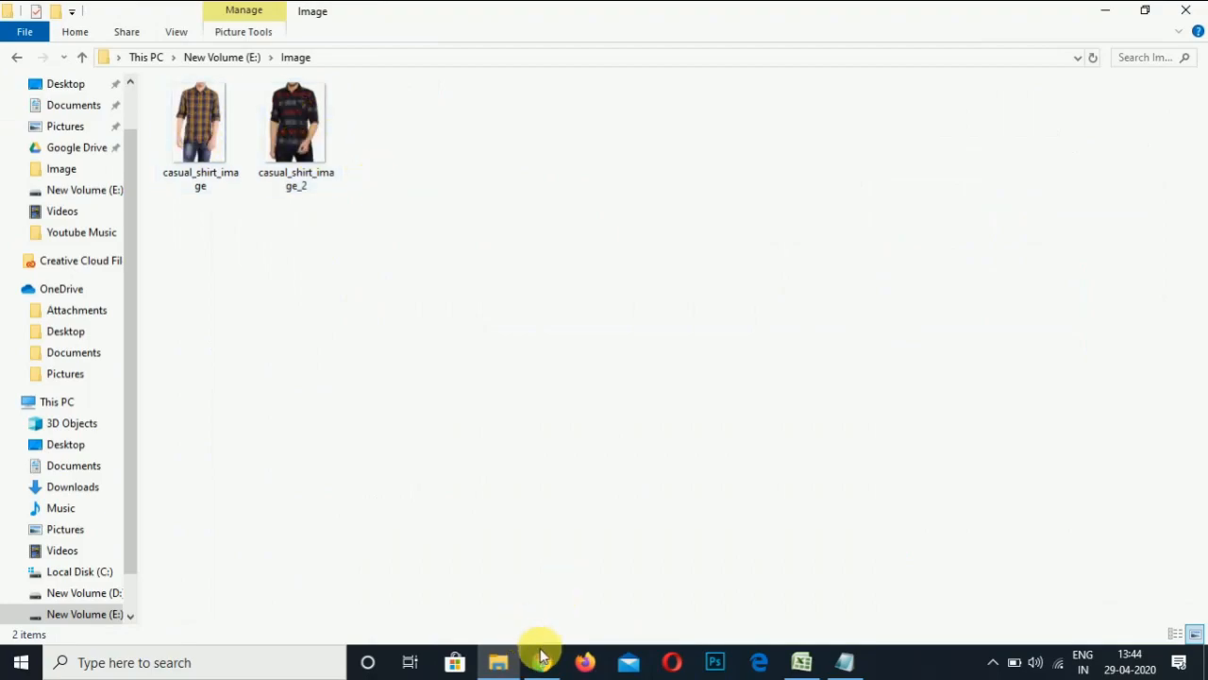
key(alt+Tab)
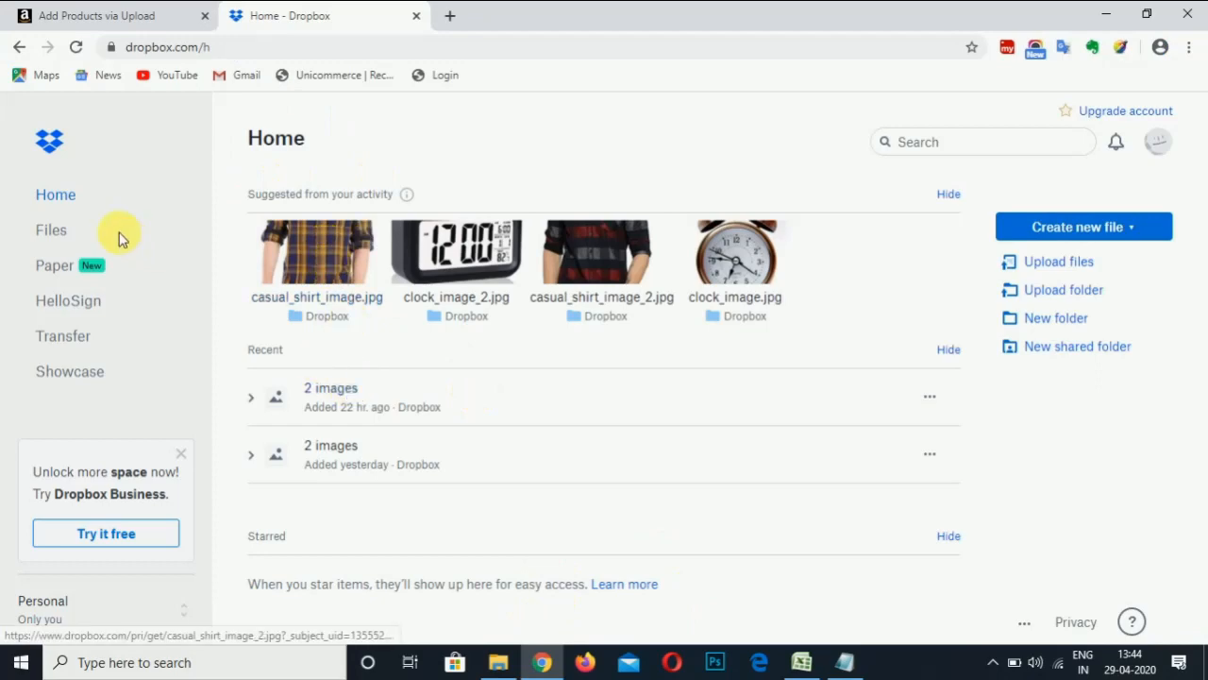
Step: Copy the share link of casual_shirt_image.jpg from the Dropbox files and paste it as the row 4 Main Image URL in Excel
click(58, 225)
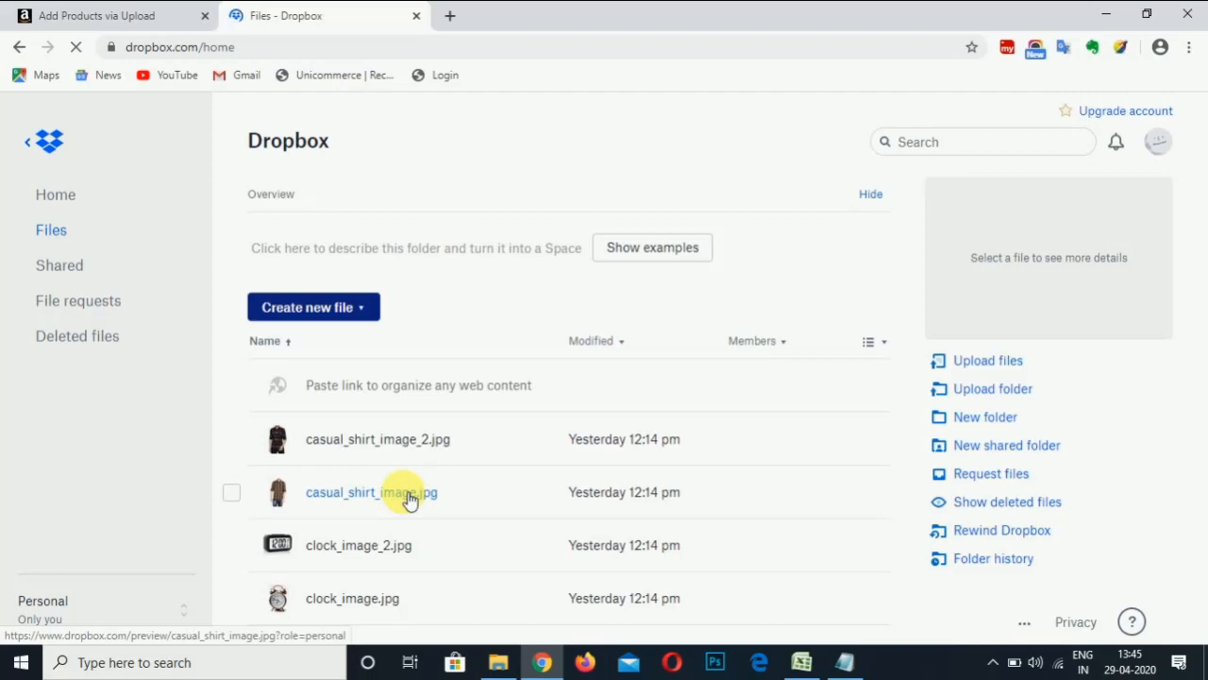
click(232, 491)
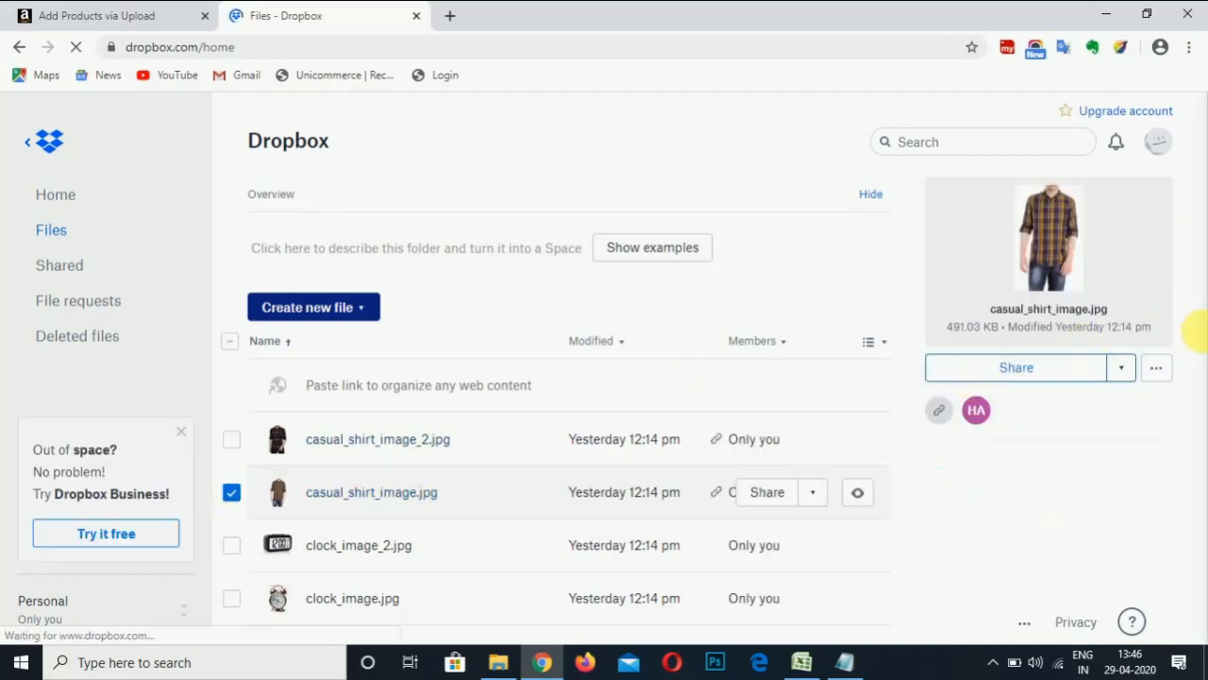
click(1055, 365)
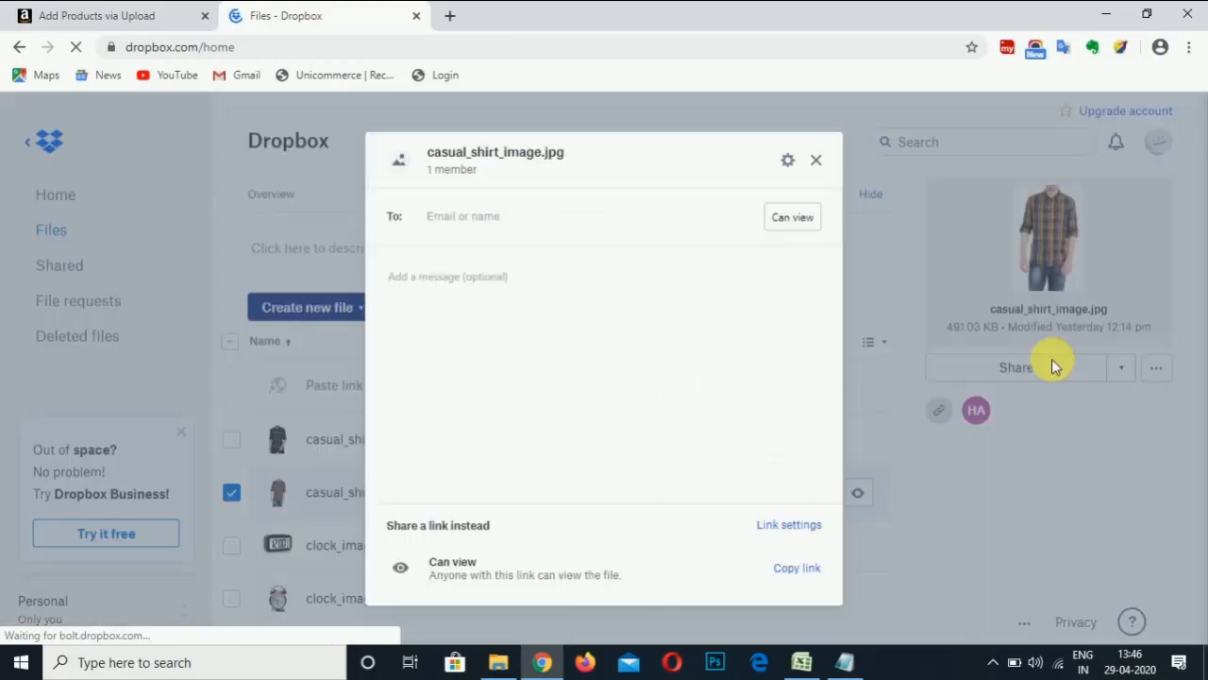
click(798, 568)
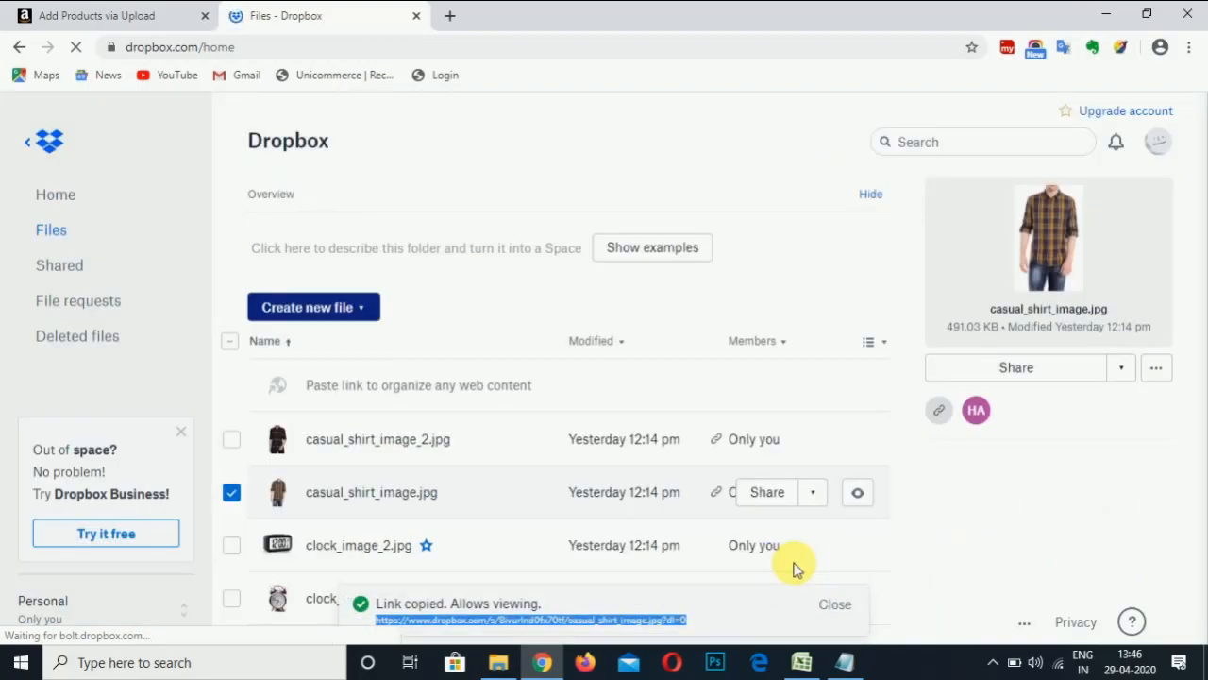
click(800, 661)
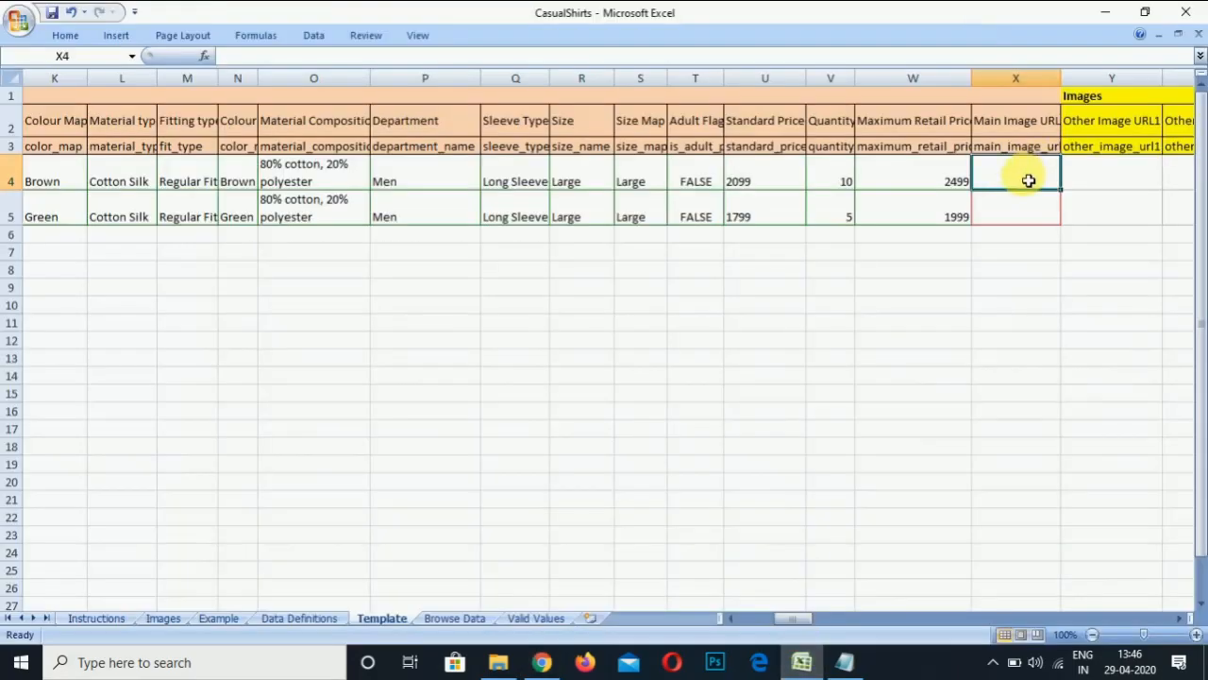
key(ctrl+v)
Step: Copy the Dropbox share link of casual_shirt_image_2.jpg and paste it as the row 5 Main Image URL in the Excel template
click(541, 662)
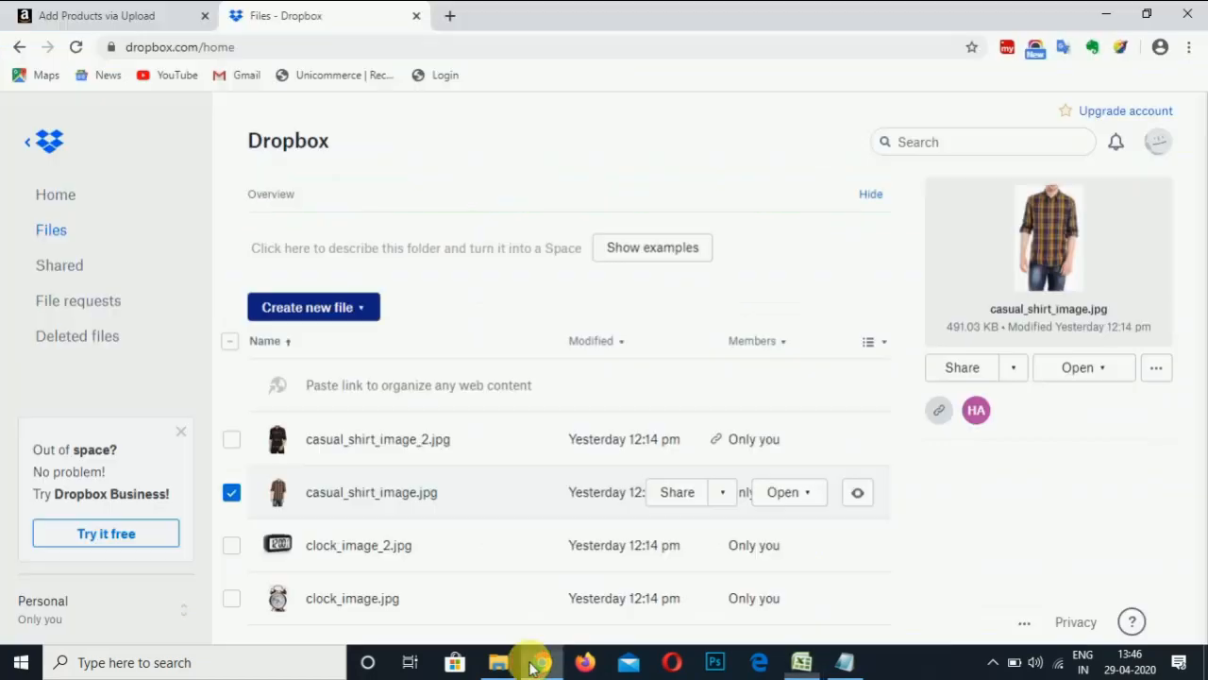
click(233, 493)
click(232, 440)
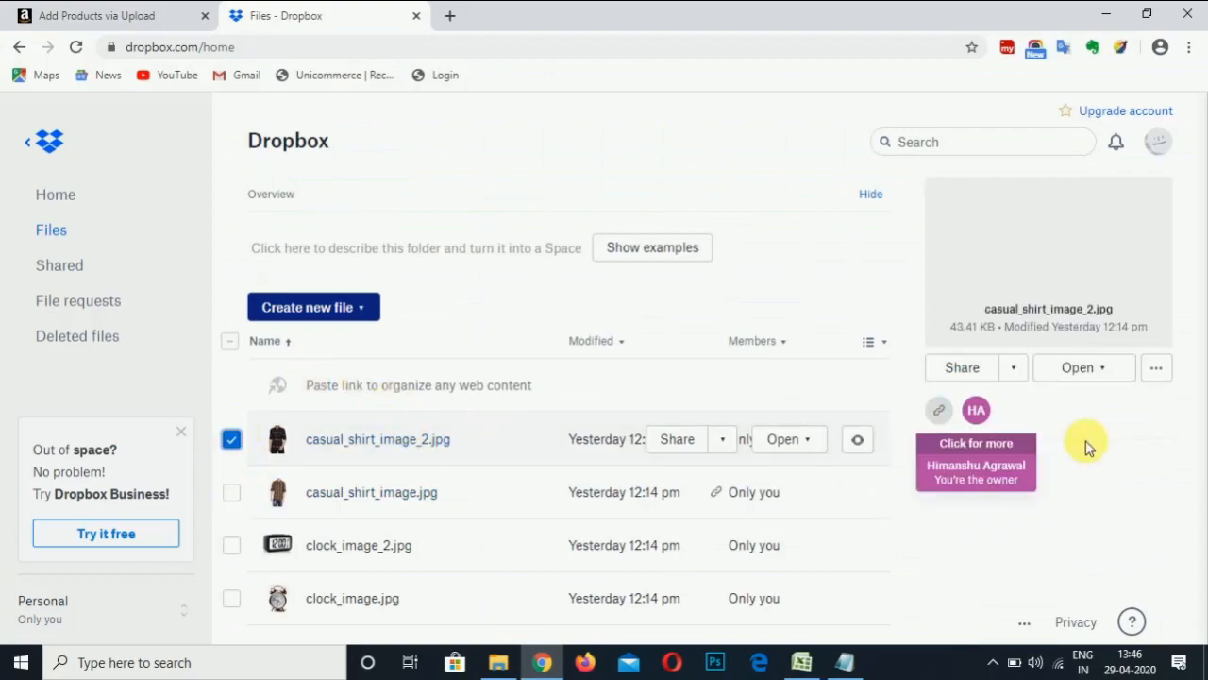
click(985, 372)
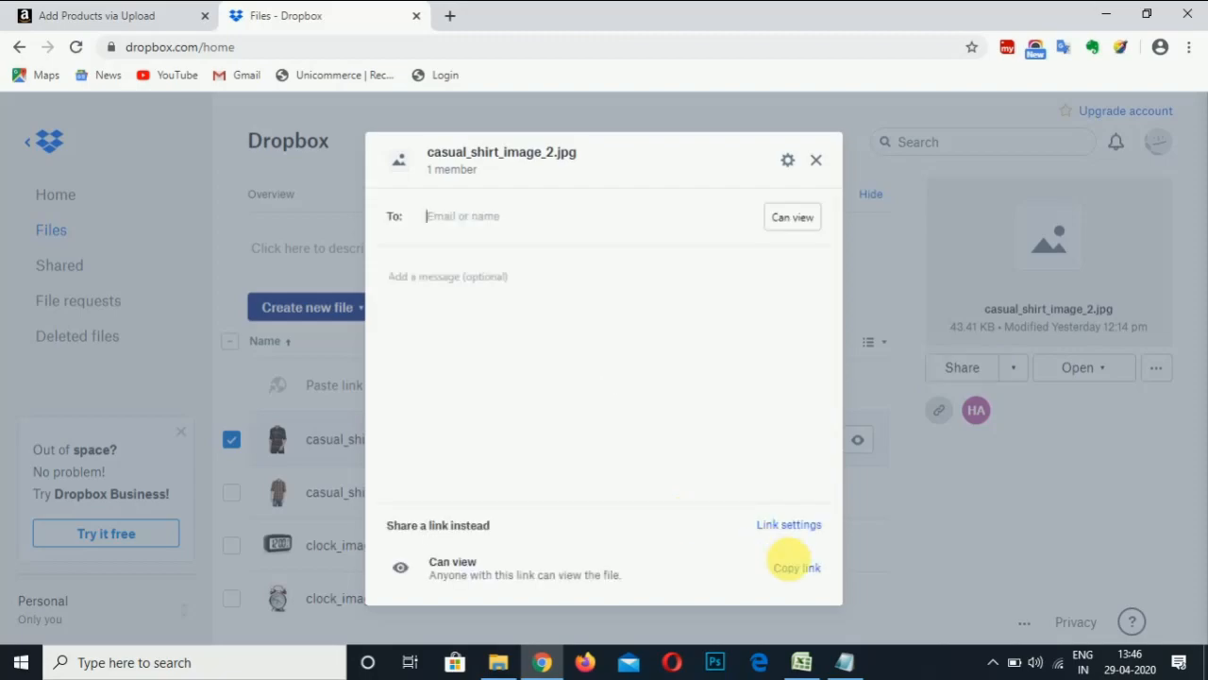
click(809, 568)
click(801, 661)
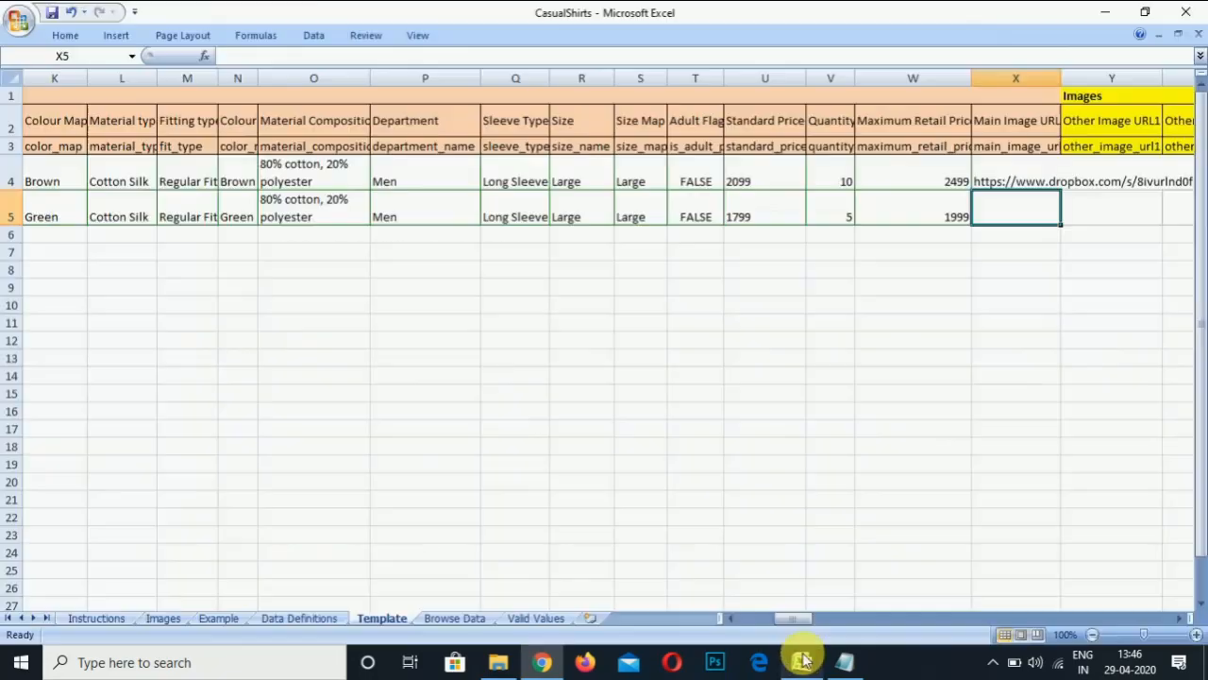
key(ctrl+v)
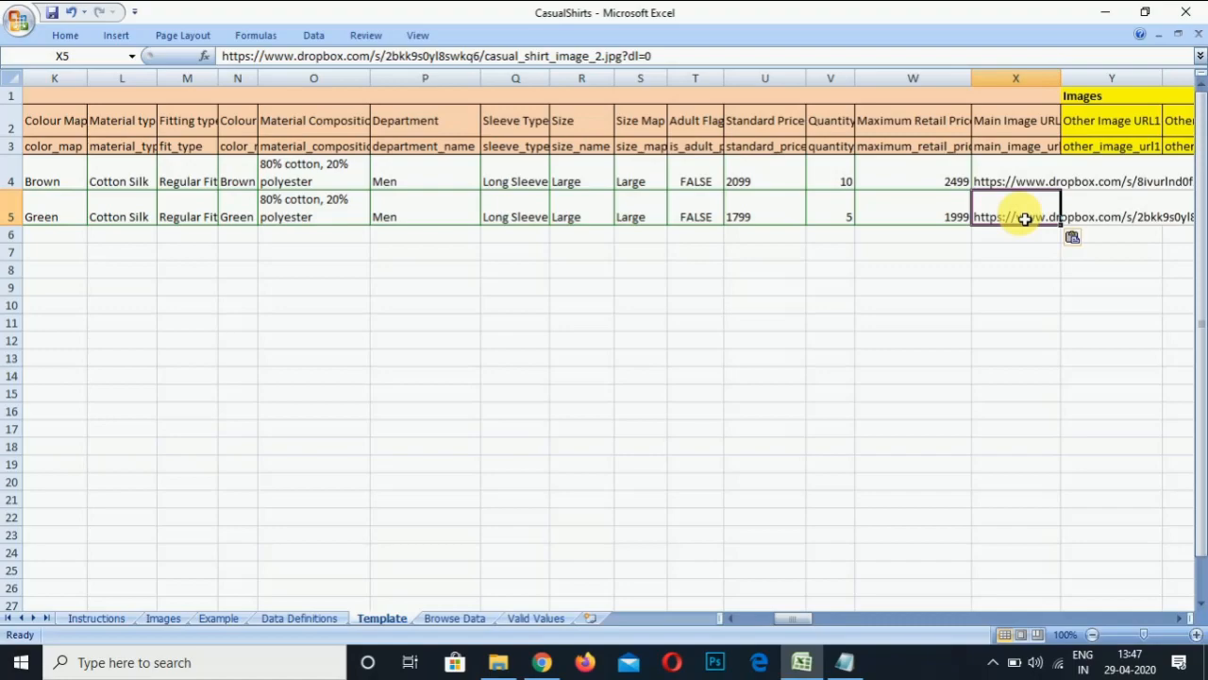
Step: Copy the row 4 Main Image URL into Other Image URL1 for both shirts
key(Right)
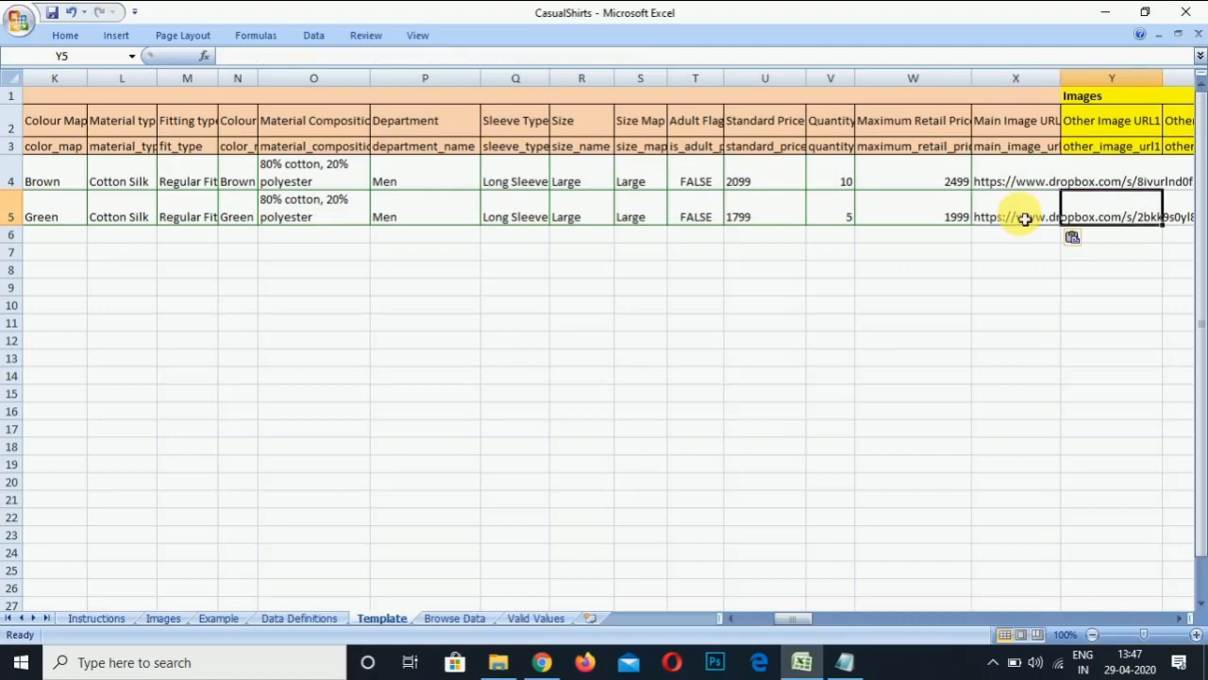
scroll(1025, 219, right, 2)
key(Up)
key(Left)
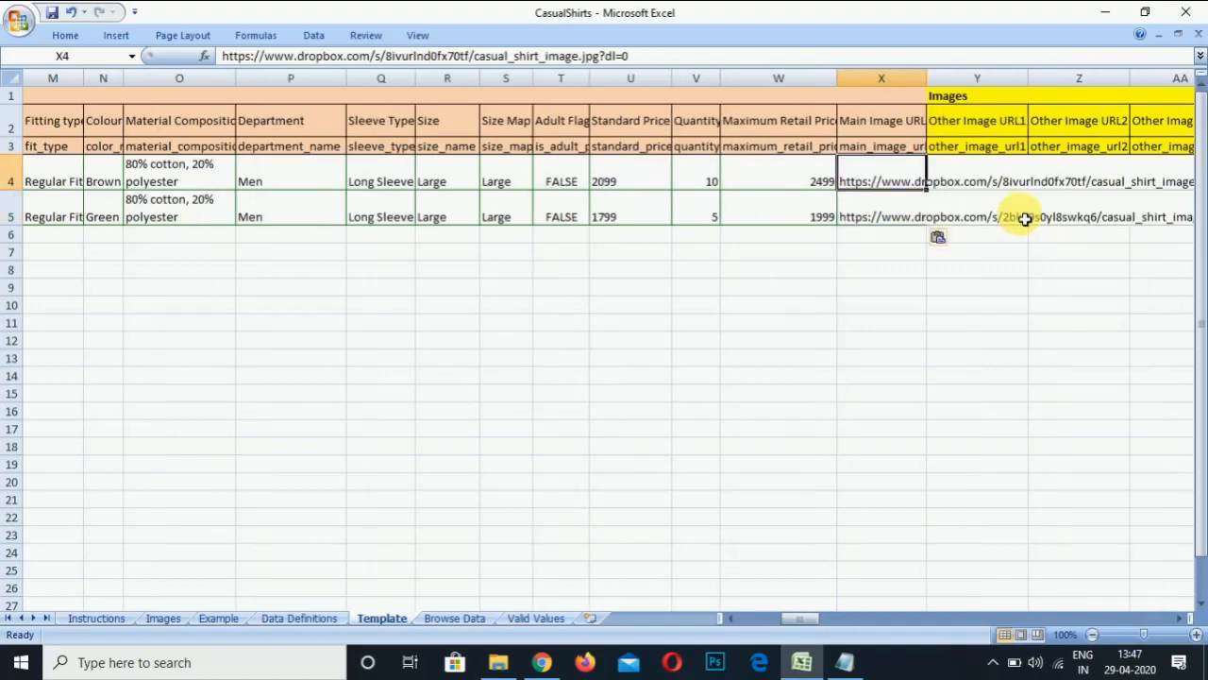
key(ctrl+c)
key(Right)
key(ctrl+v)
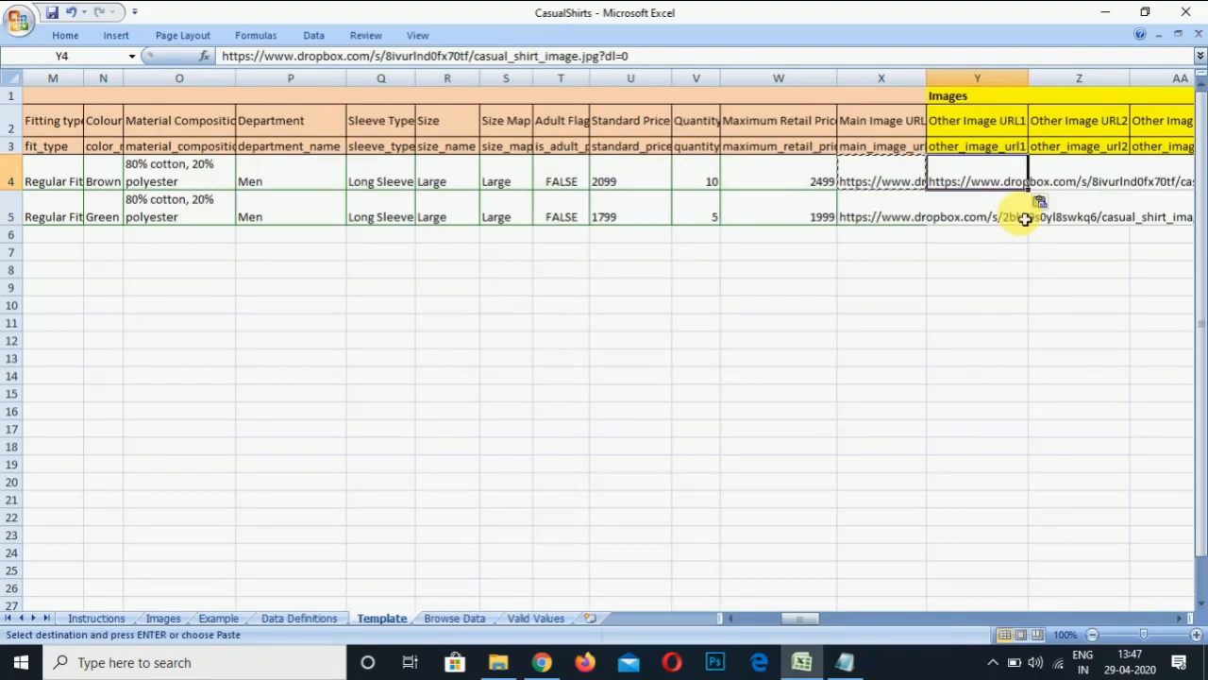
key(Down)
key(ctrl+v)
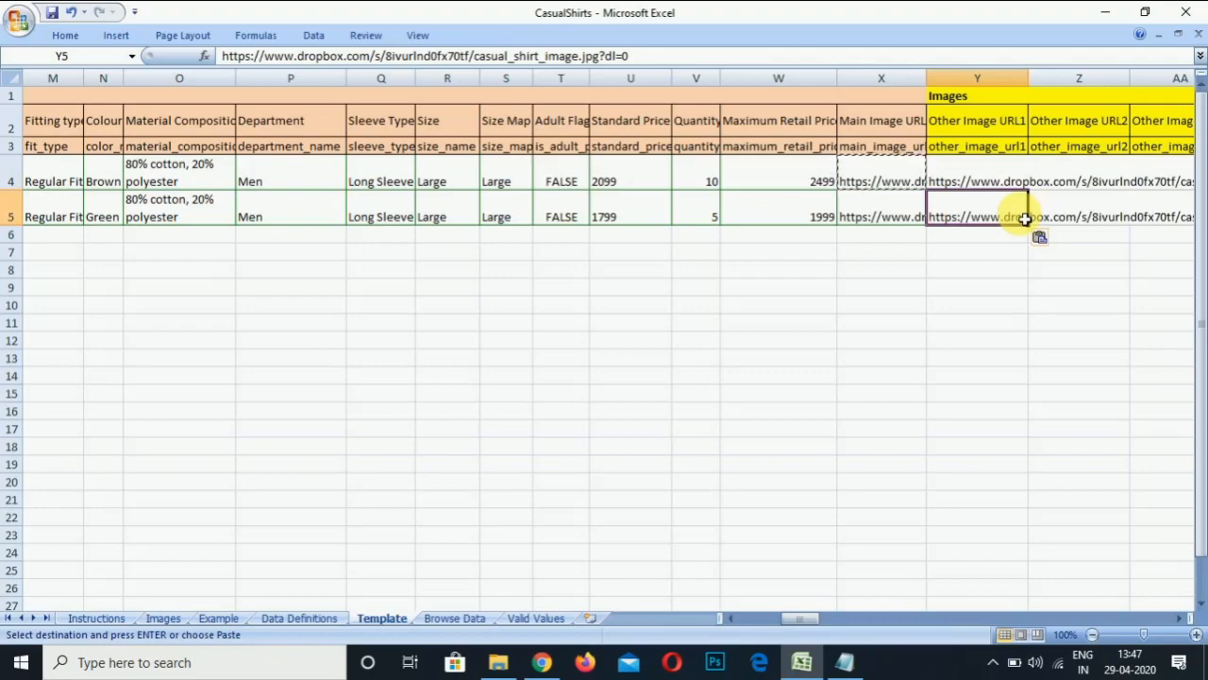
Step: Copy the row 4 Other Image URL1 link into Other Image URL2 for both shirts
key(Right)
key(Up)
key(ctrl+c)
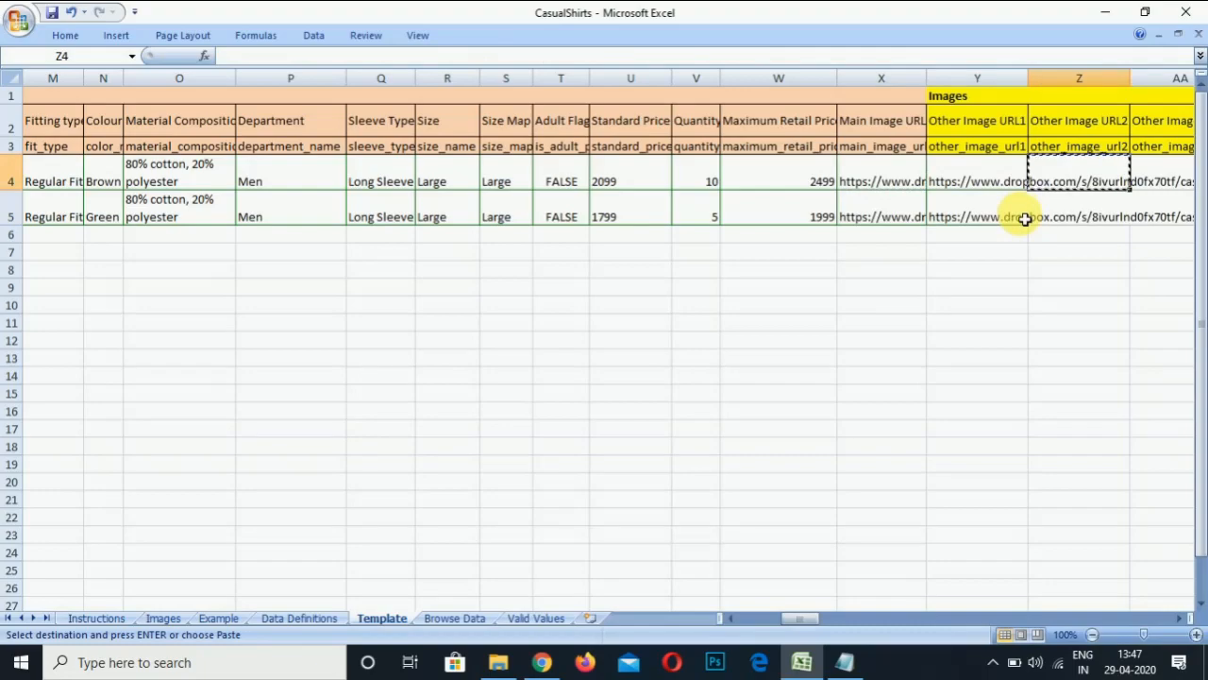
key(ctrl+v)
key(Left)
key(ctrl+c)
key(Right)
key(ctrl+v)
key(Down)
key(ctrl+v)
Step: Paste the same copied image link into Other Image URL3 for both shirts
key(Right)
key(Up)
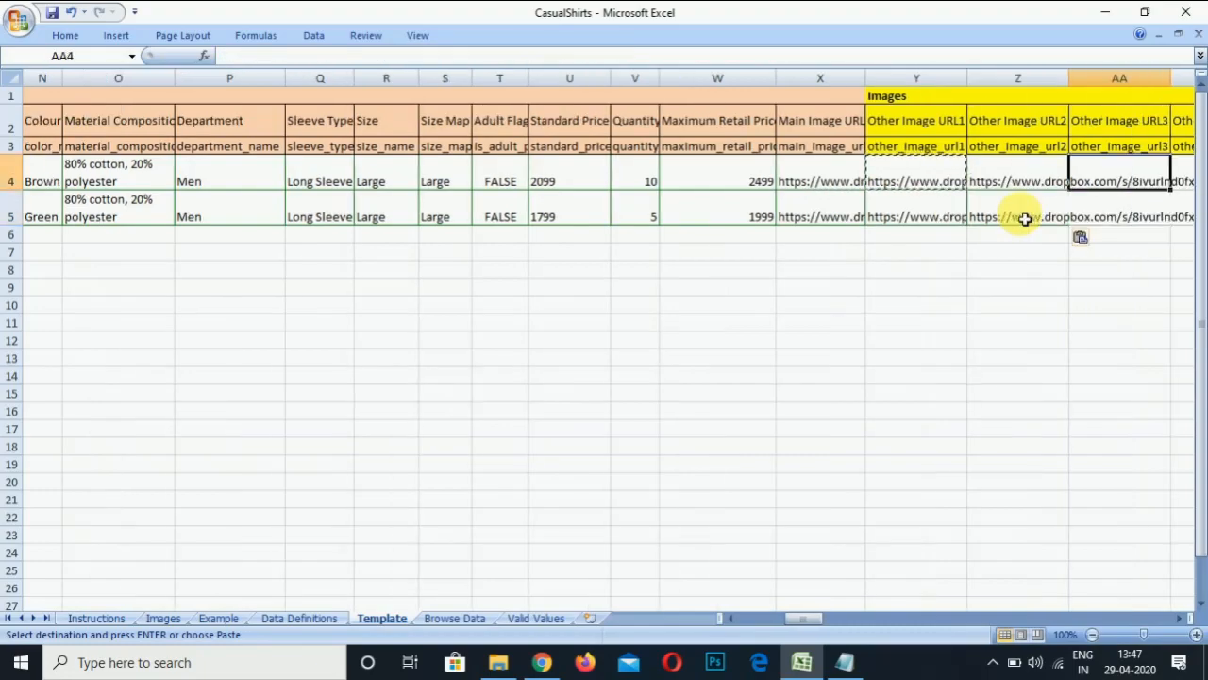
key(ctrl+v)
key(Down)
Step: Review the image URL columns for both shirts through Other Image URL8 and on to the Parent SKU column under Variation
key(Left)
key(Left)
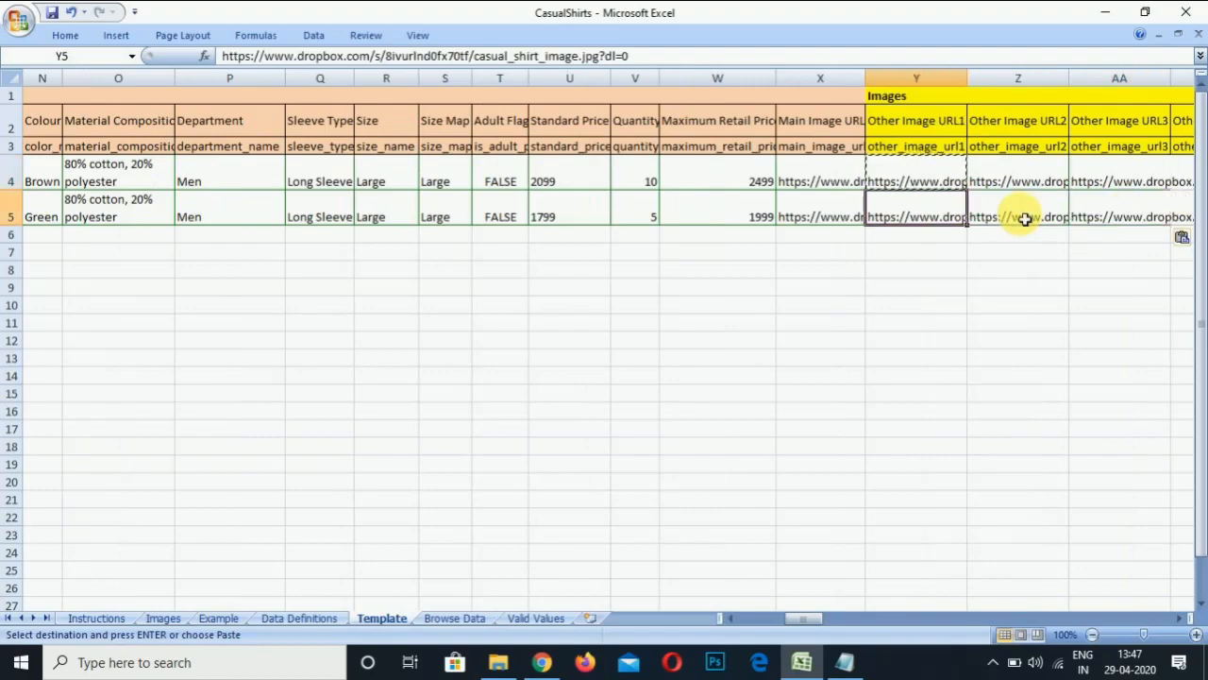
key(Left)
key(Up)
key(Right)
key(Right)
key(Right)
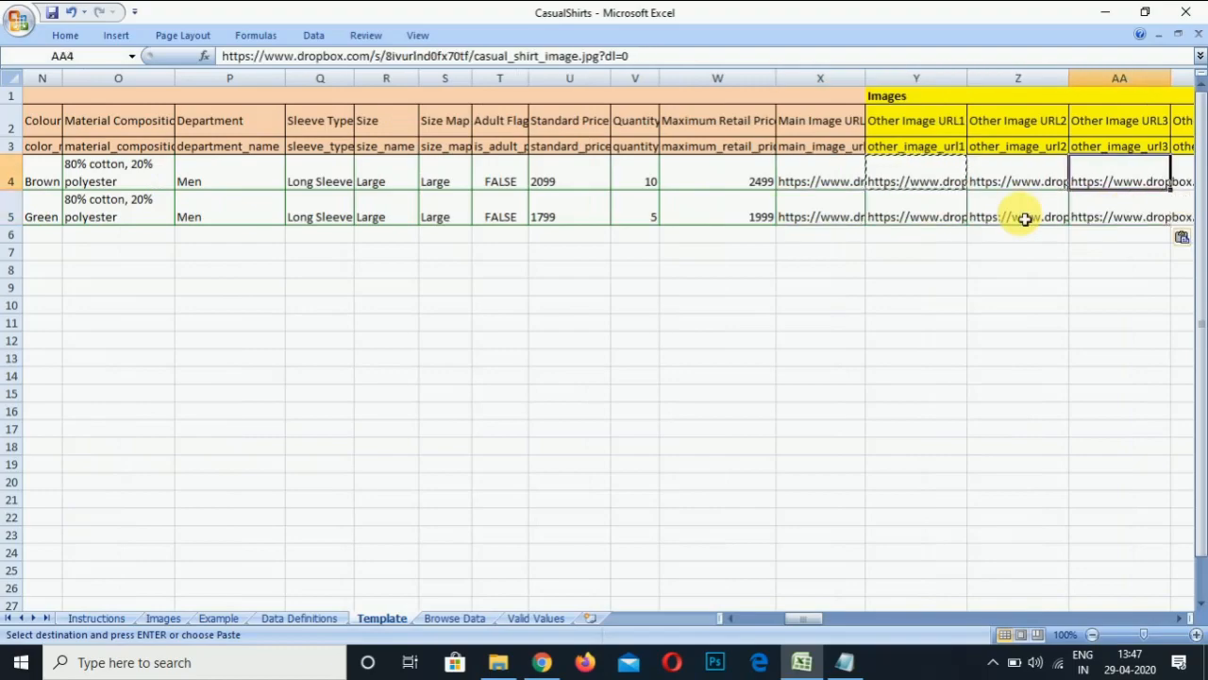
key(Down)
key(Right)
key(Right)
key(Right)
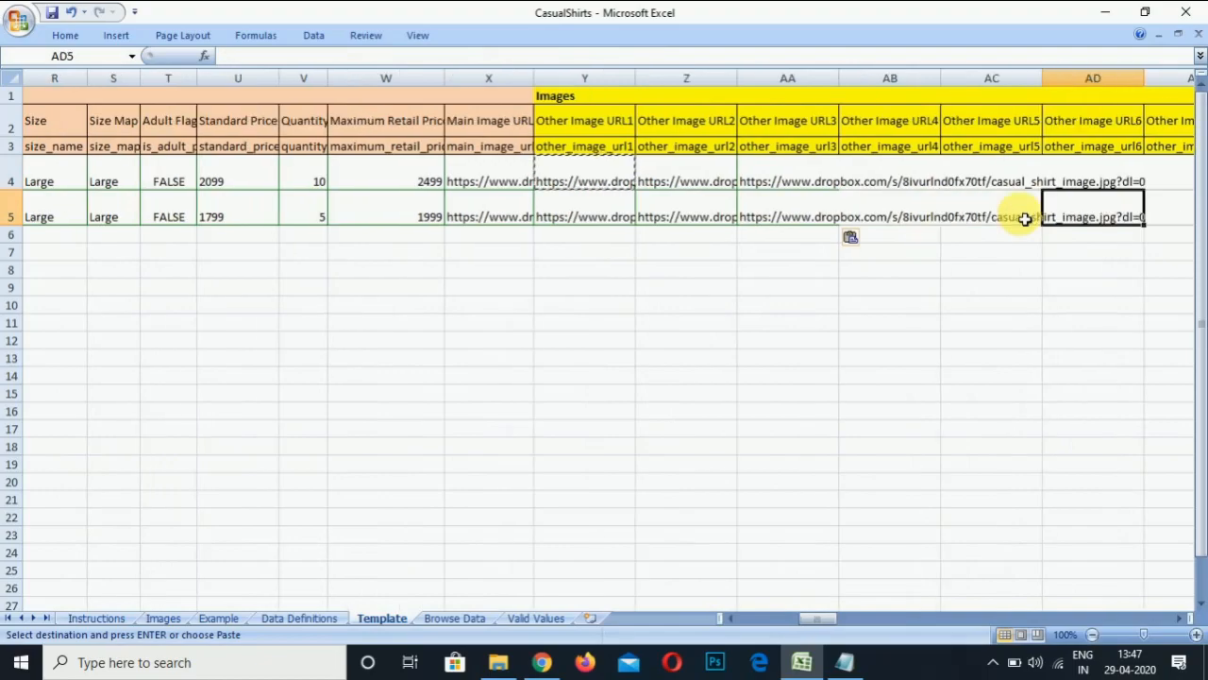
key(Right)
key(Right)
key(Left)
key(Up)
key(Left)
key(Left)
key(Left)
key(Left)
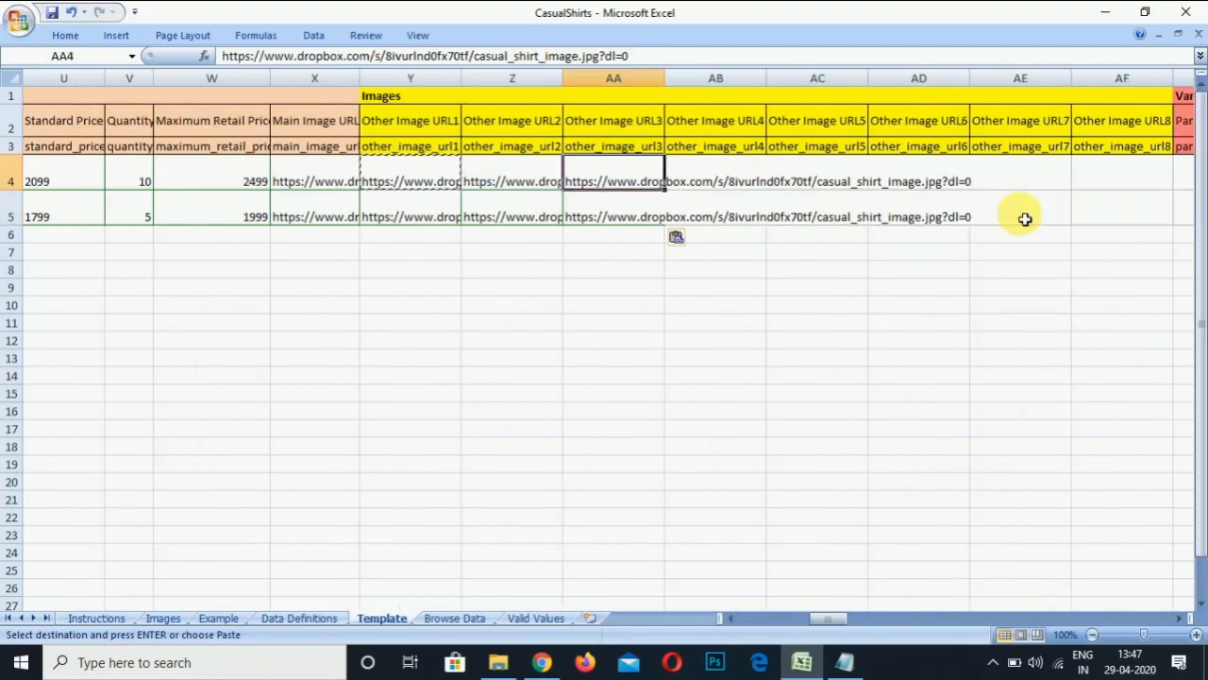
key(Left)
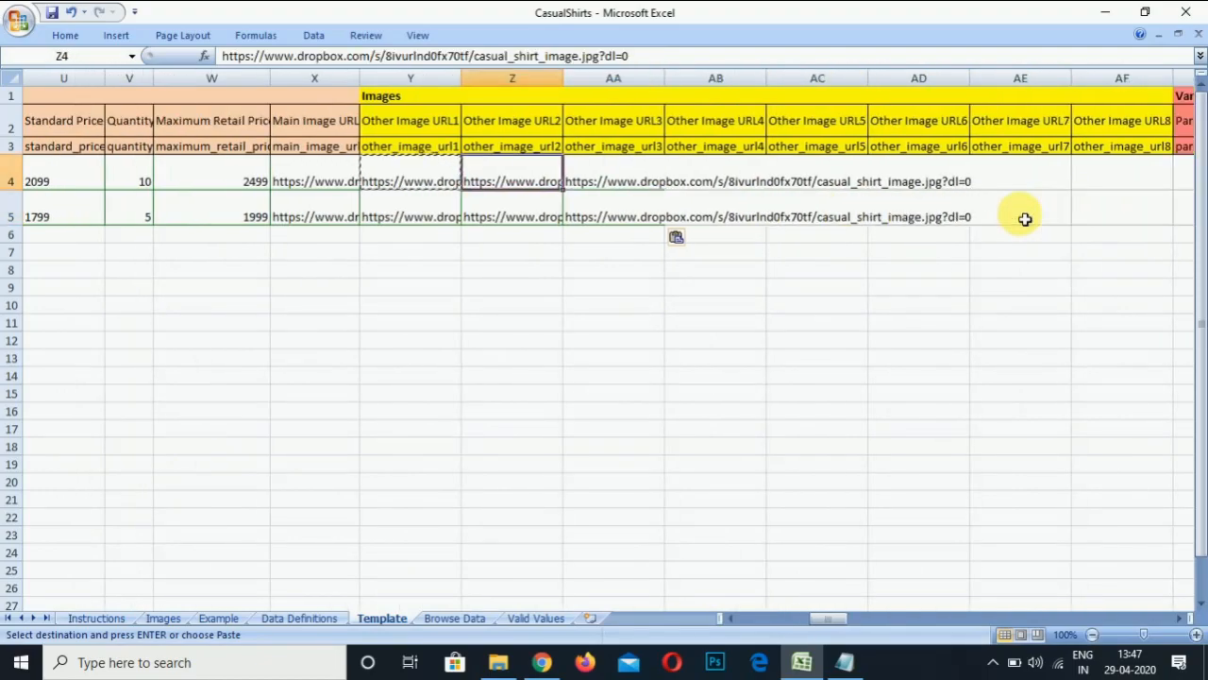
key(Left)
key(Right)
key(Right)
key(Down)
key(Right)
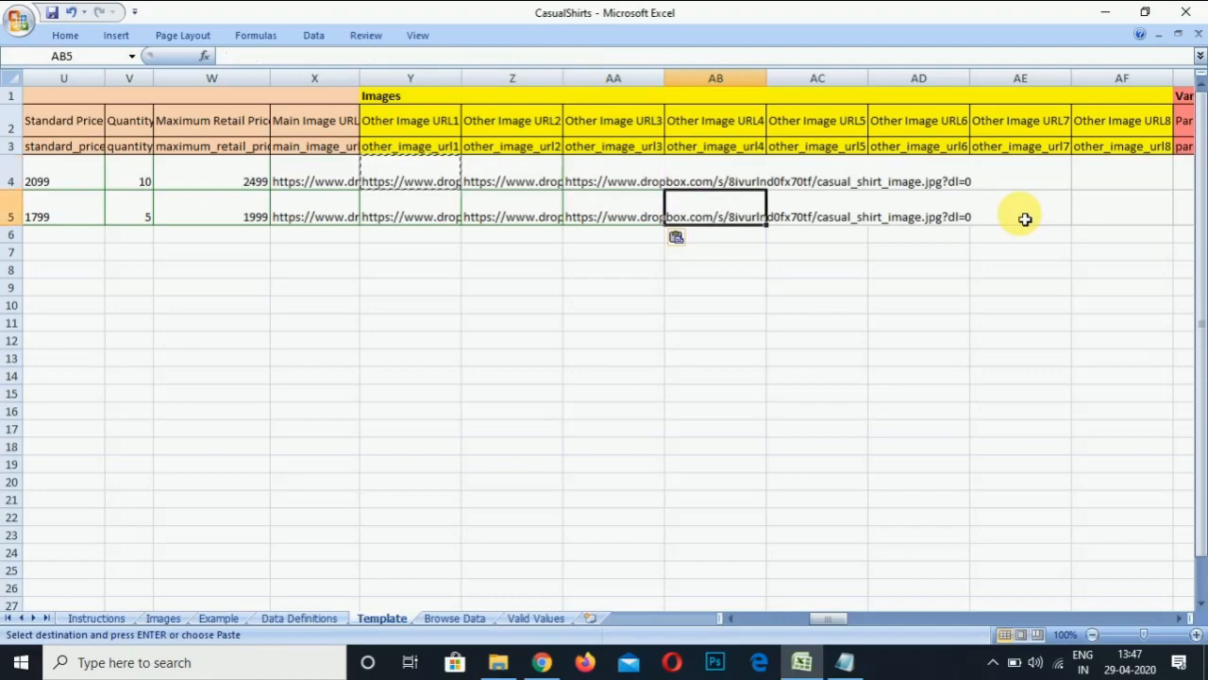
key(Up)
key(Right)
key(Right)
key(Right)
key(Right)
key(Right)
key(Right)
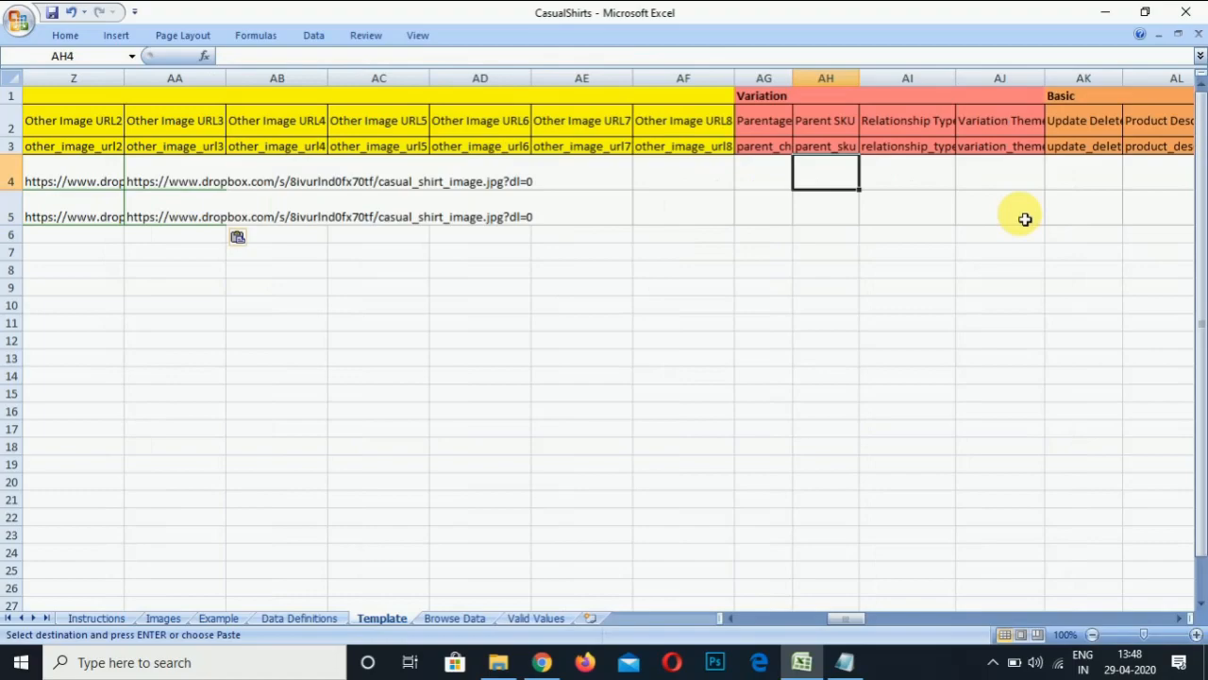
Step: Review the Variation columns and the first Basic columns, from Parent SKU through Manufacturer and back to Product Description
key(Right)
key(Right)
key(Right)
key(Right)
key(Right)
key(Right)
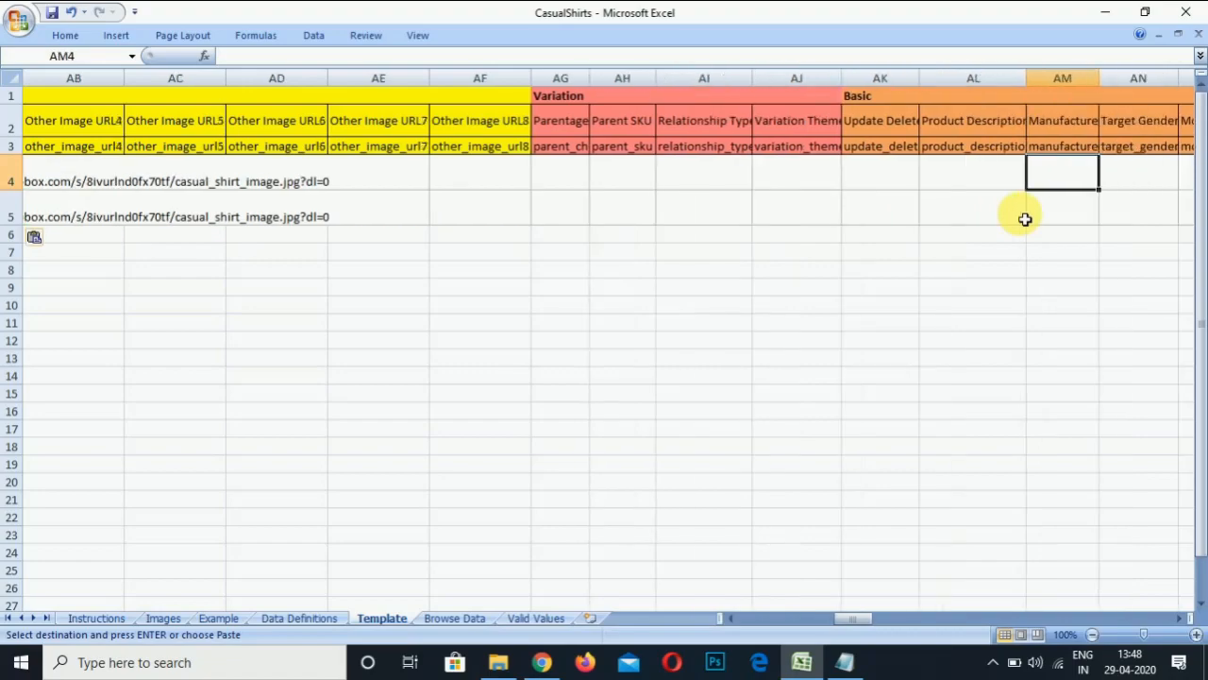
key(Left)
key(Left)
key(Left)
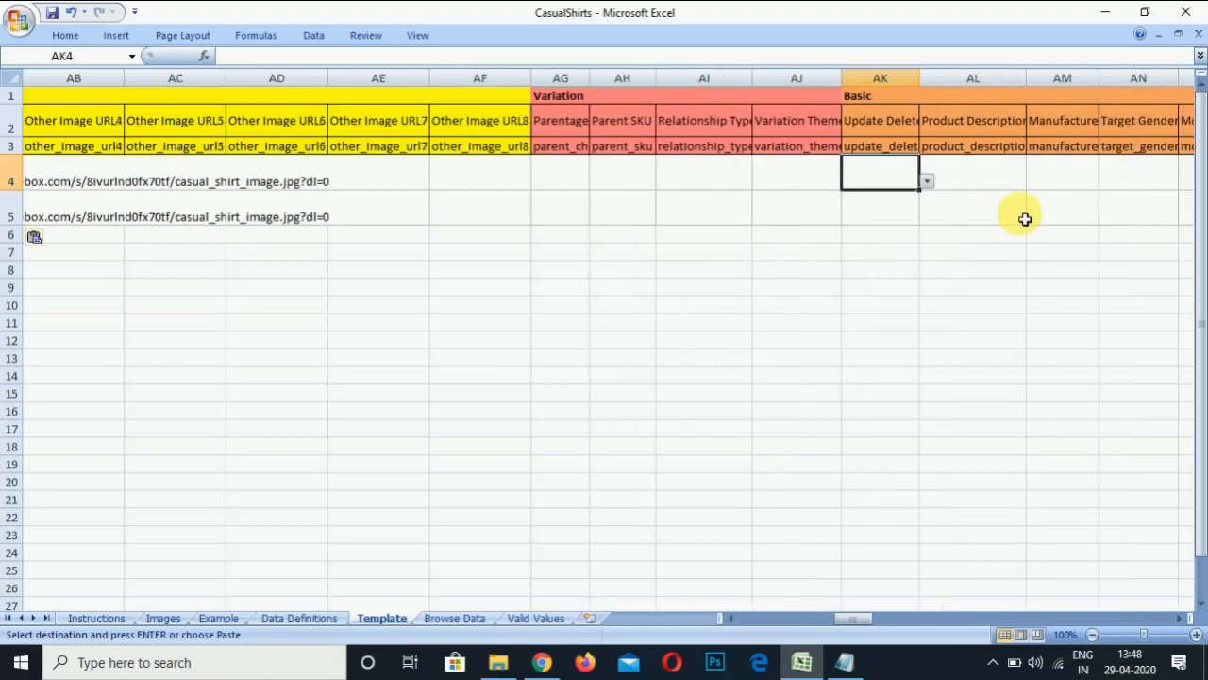
key(Left)
key(Left)
key(Left)
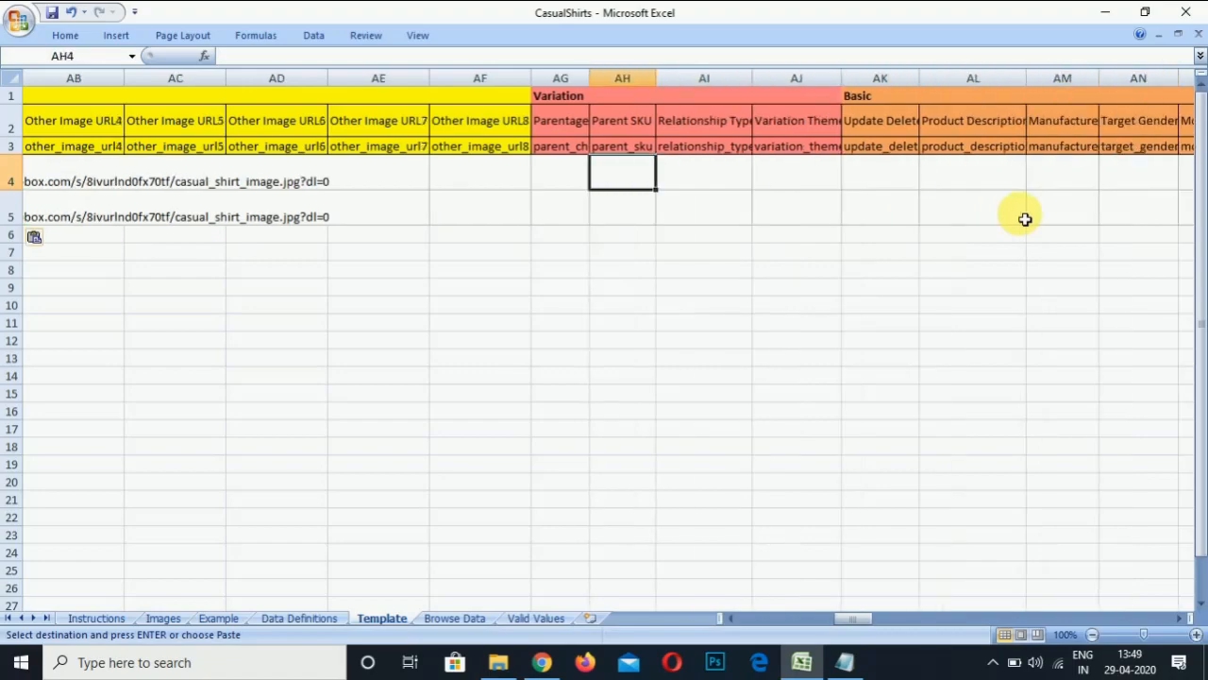
key(Right)
key(Right)
key(Right)
key(Right)
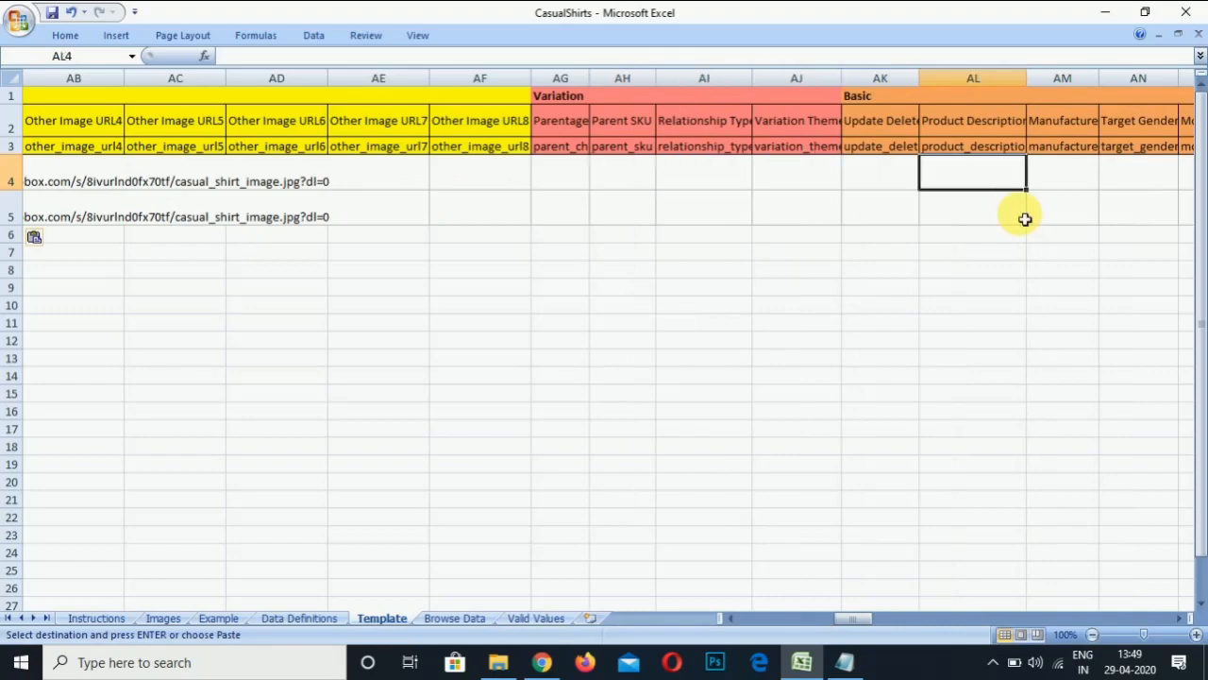
Step: Fit the Product Description column to its heading and copy the whole description text from casual_shirt_details on New Volume (E:)
double_click(1027, 78)
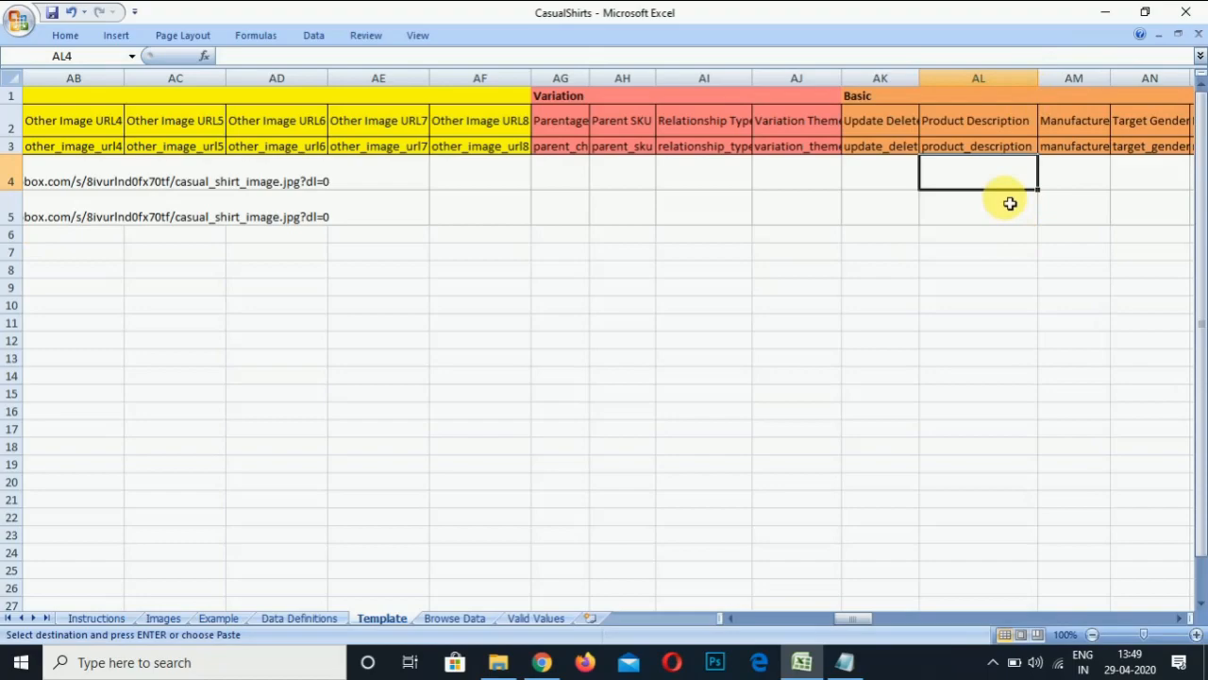
click(499, 662)
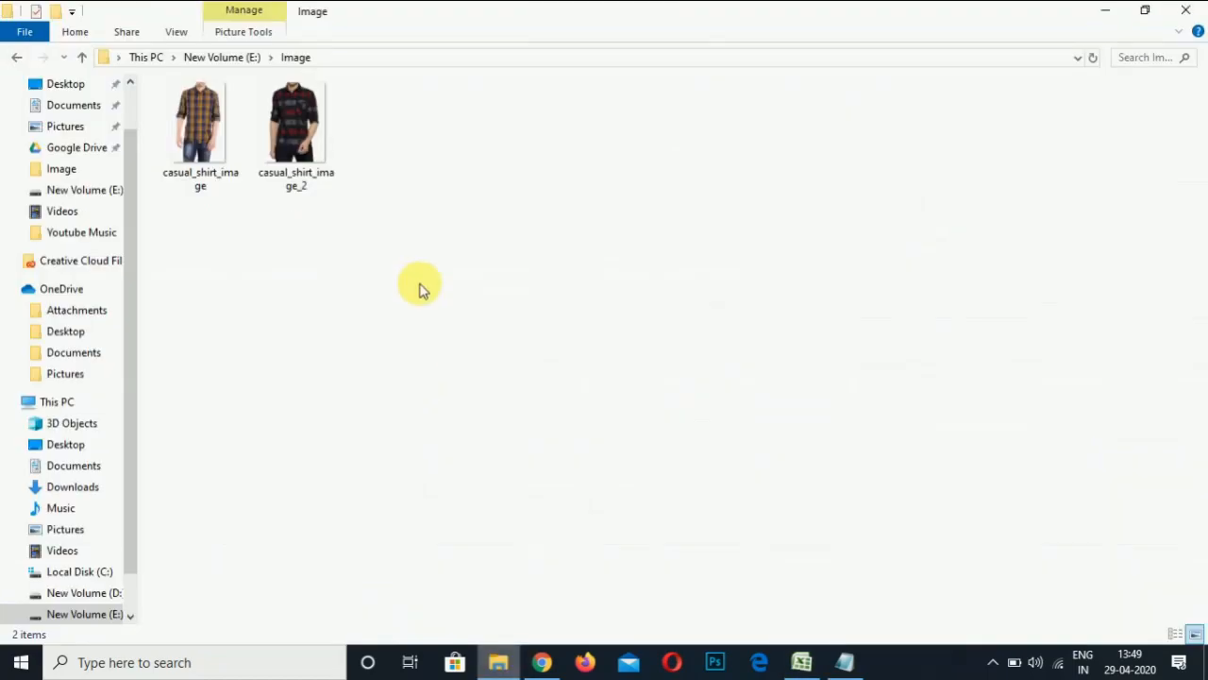
click(233, 60)
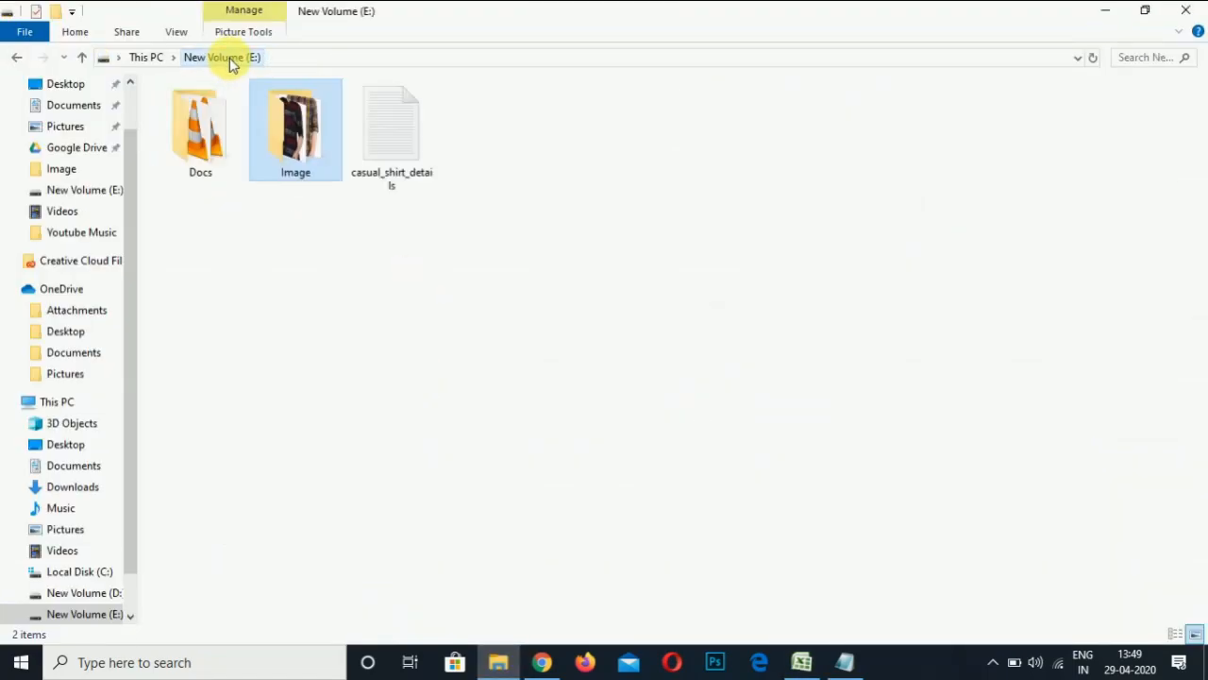
double_click(376, 146)
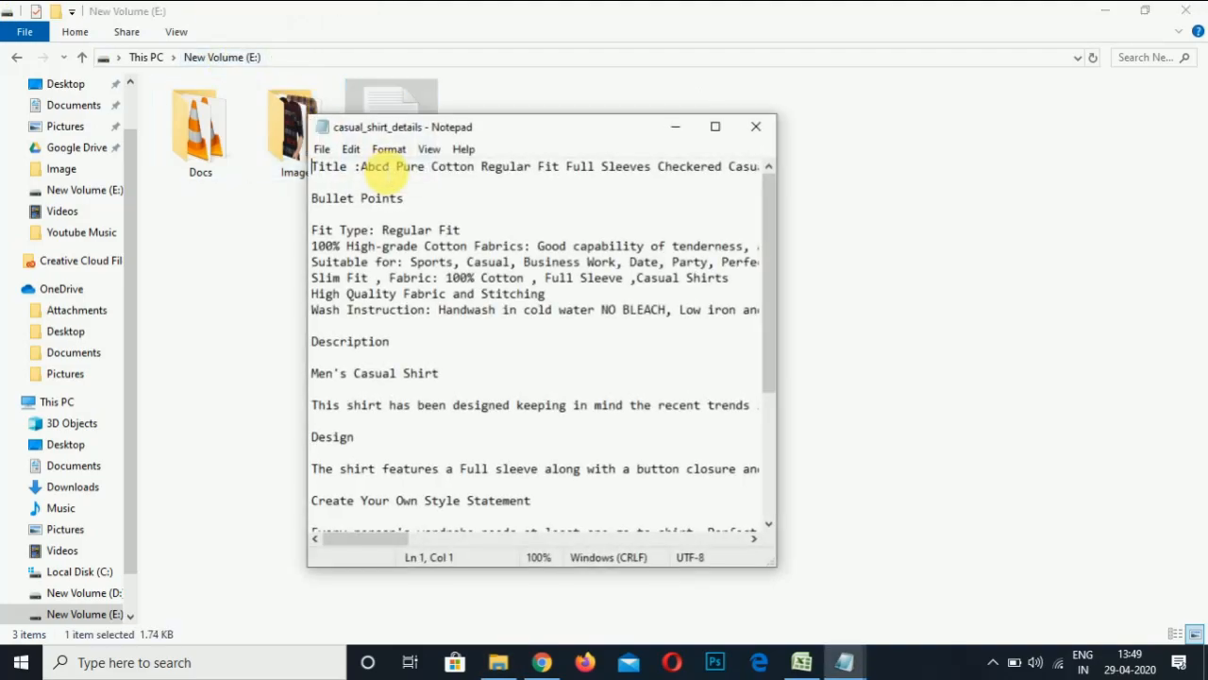
click(715, 126)
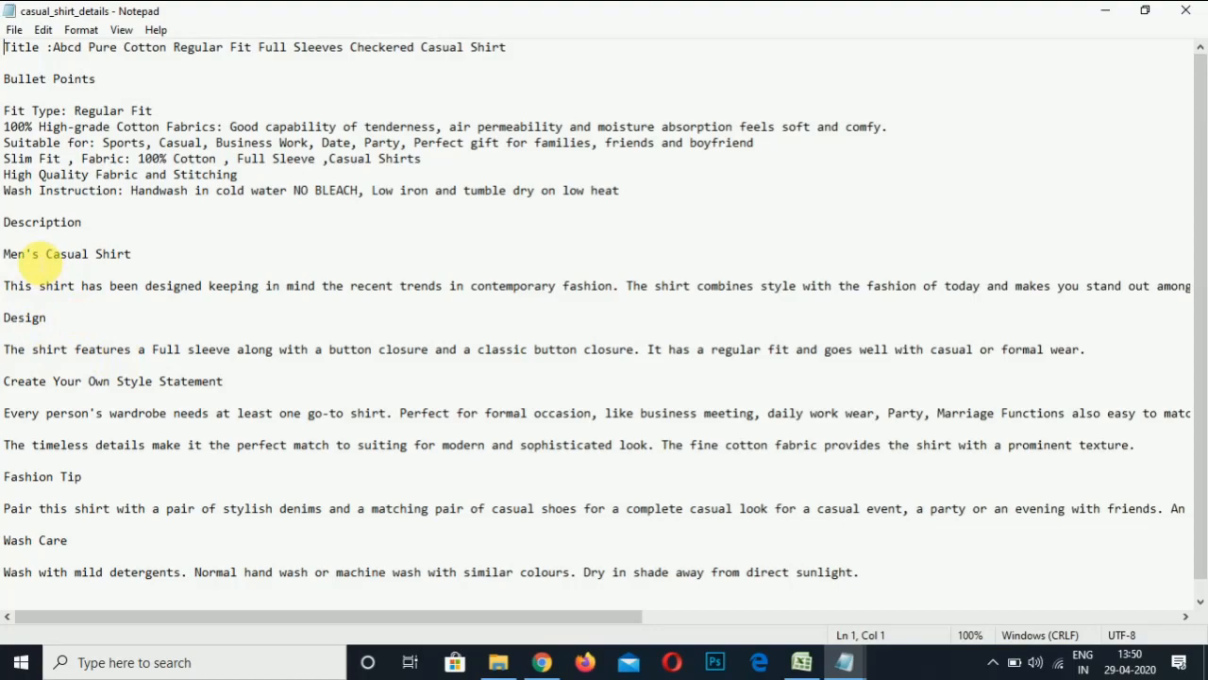
drag(7, 253, 198, 574)
key(shift+Down)
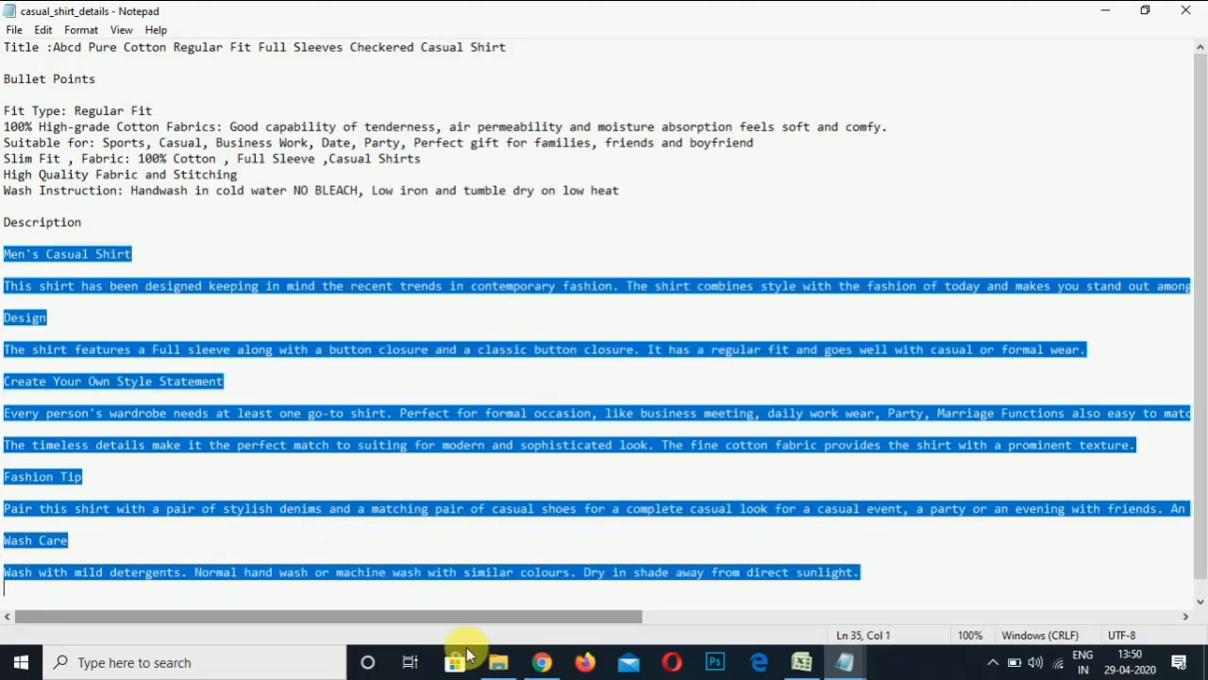
Step: Open the html-online.com editor in a new browser tab and paste the shirt description into its visual editor
click(541, 660)
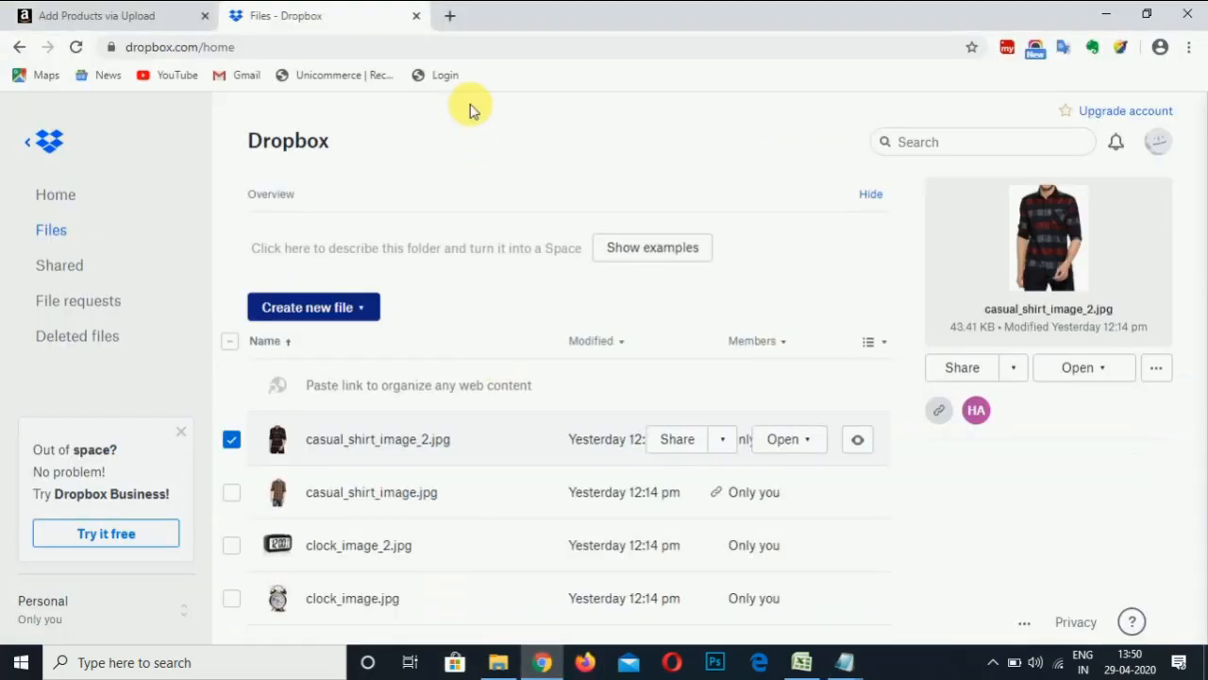
click(451, 12)
text(ht)
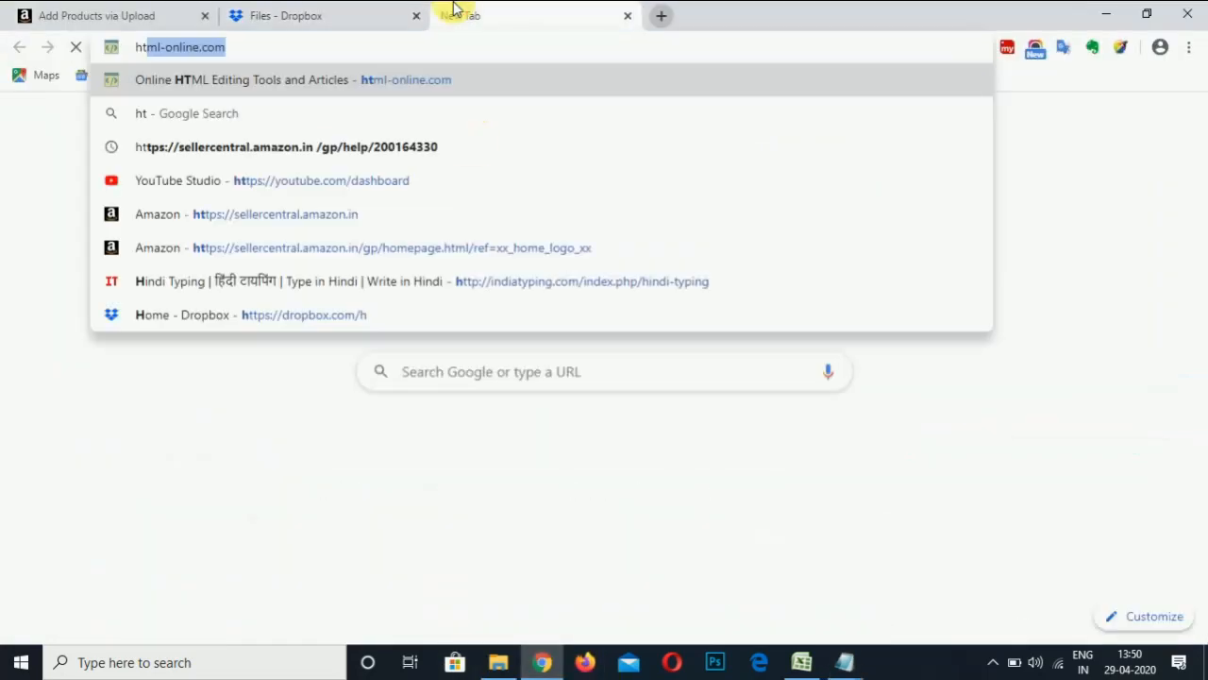
text(ml-online.com)
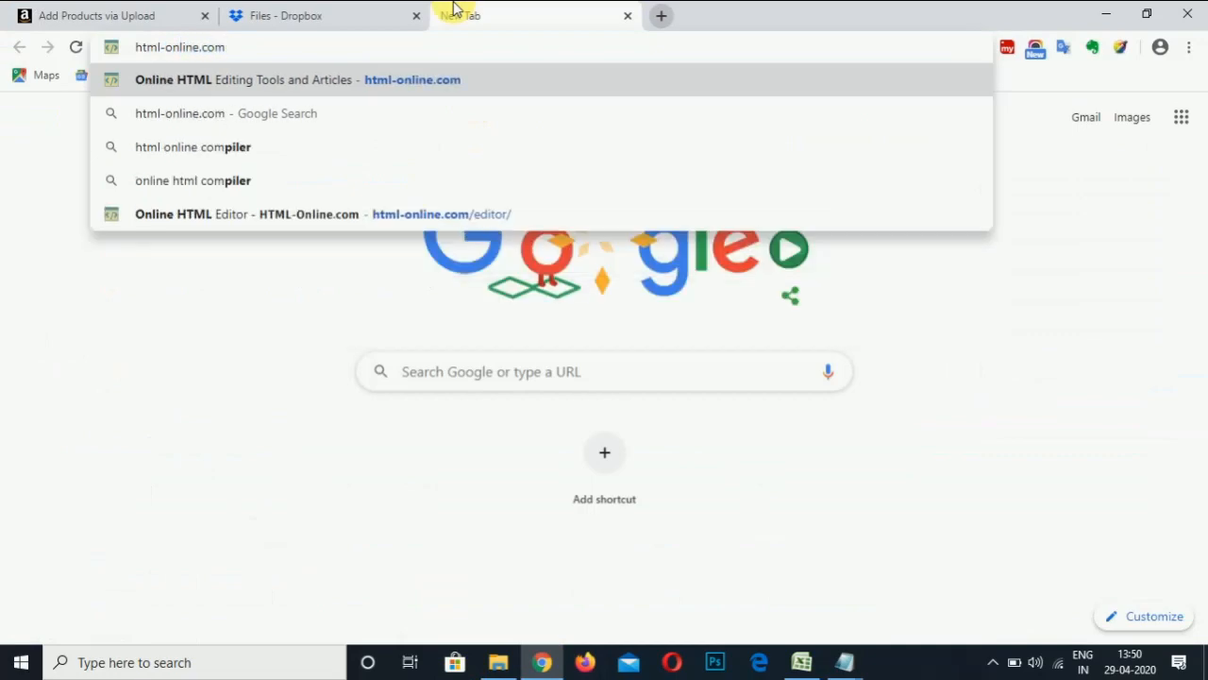
key(Return)
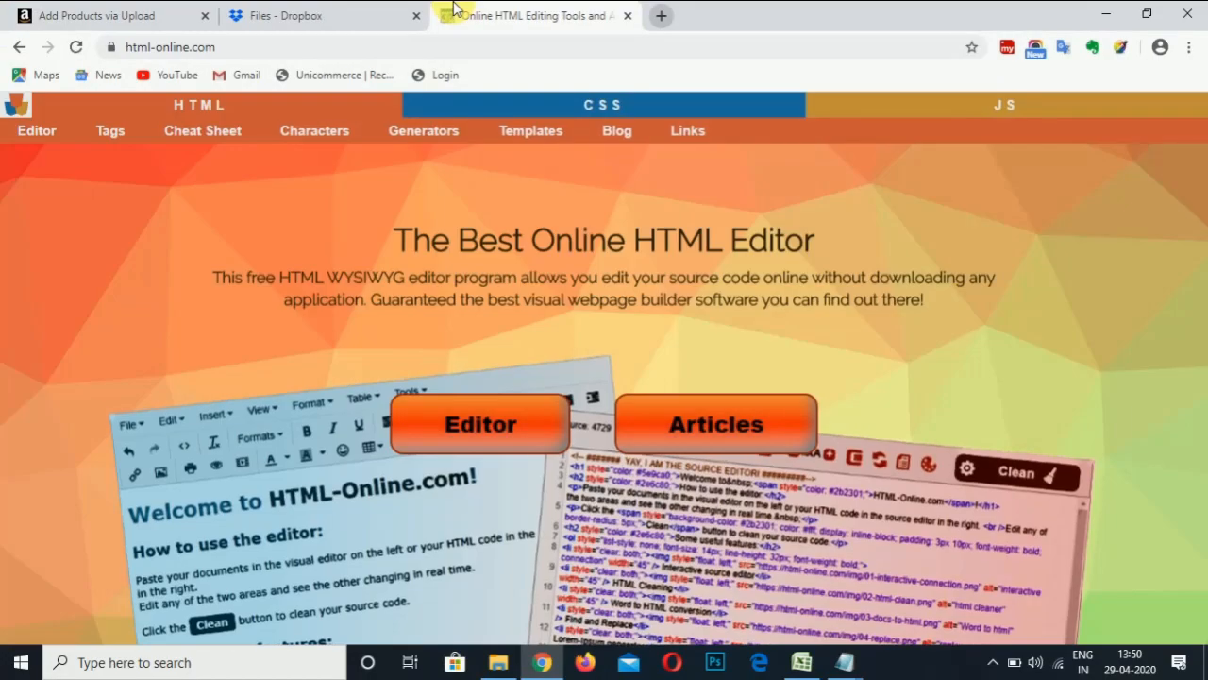
click(479, 434)
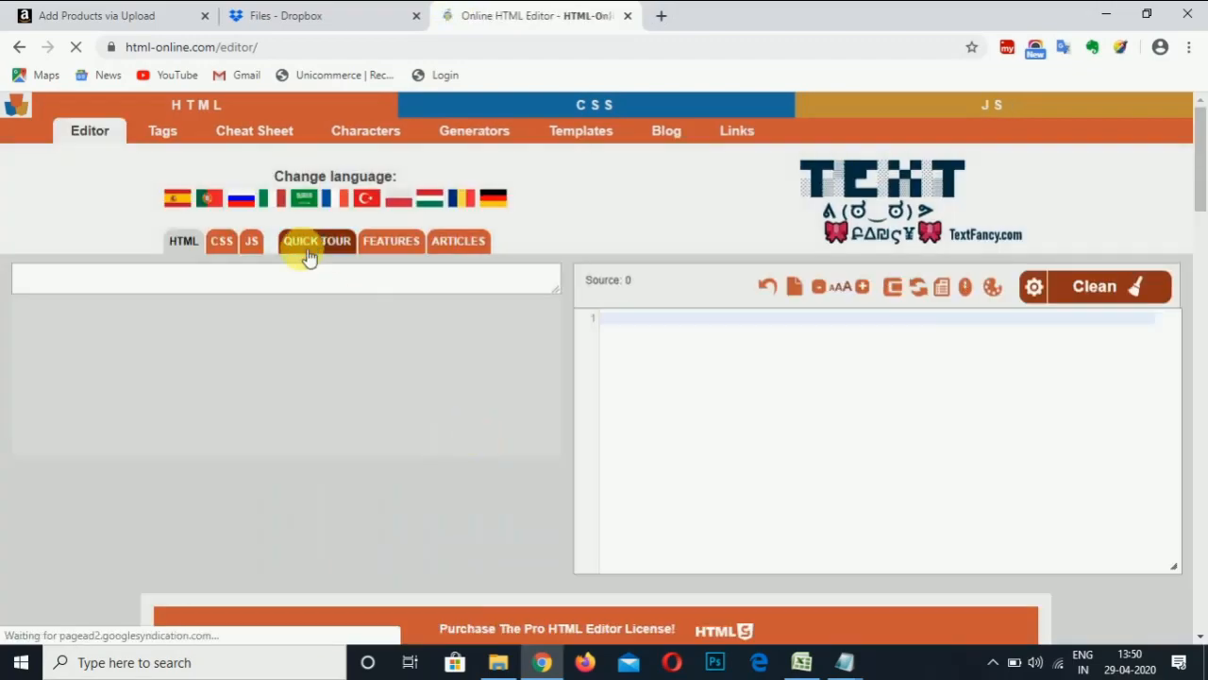
click(212, 275)
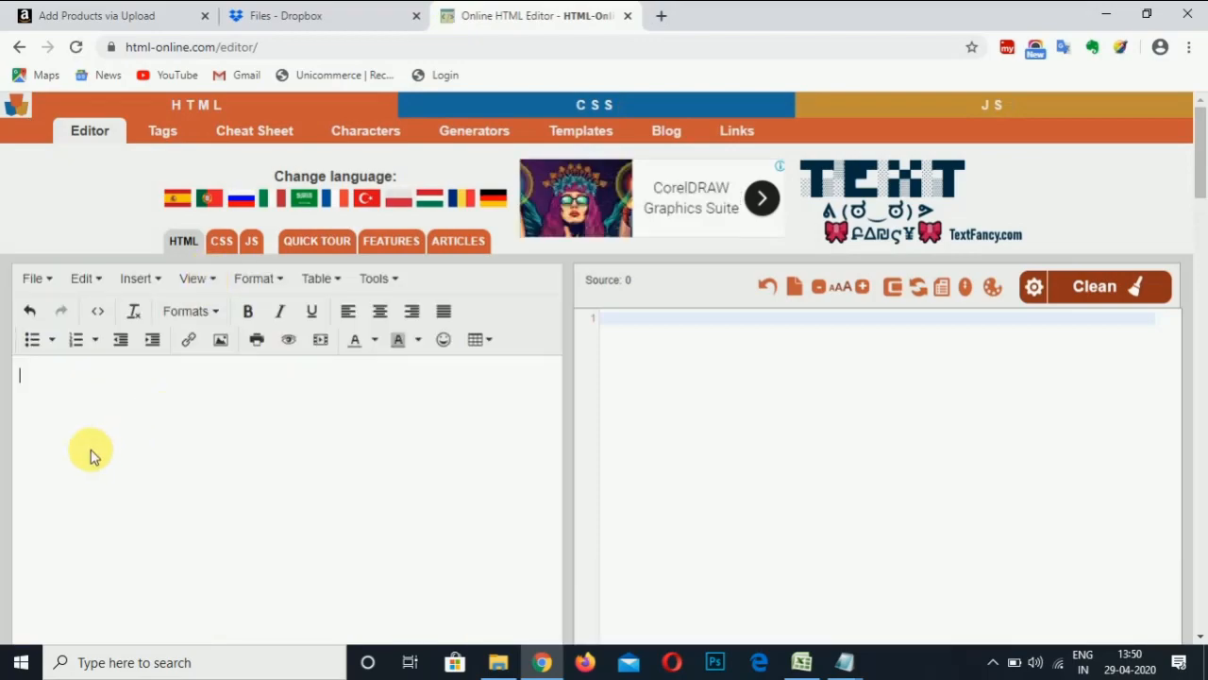
key(ctrl+v)
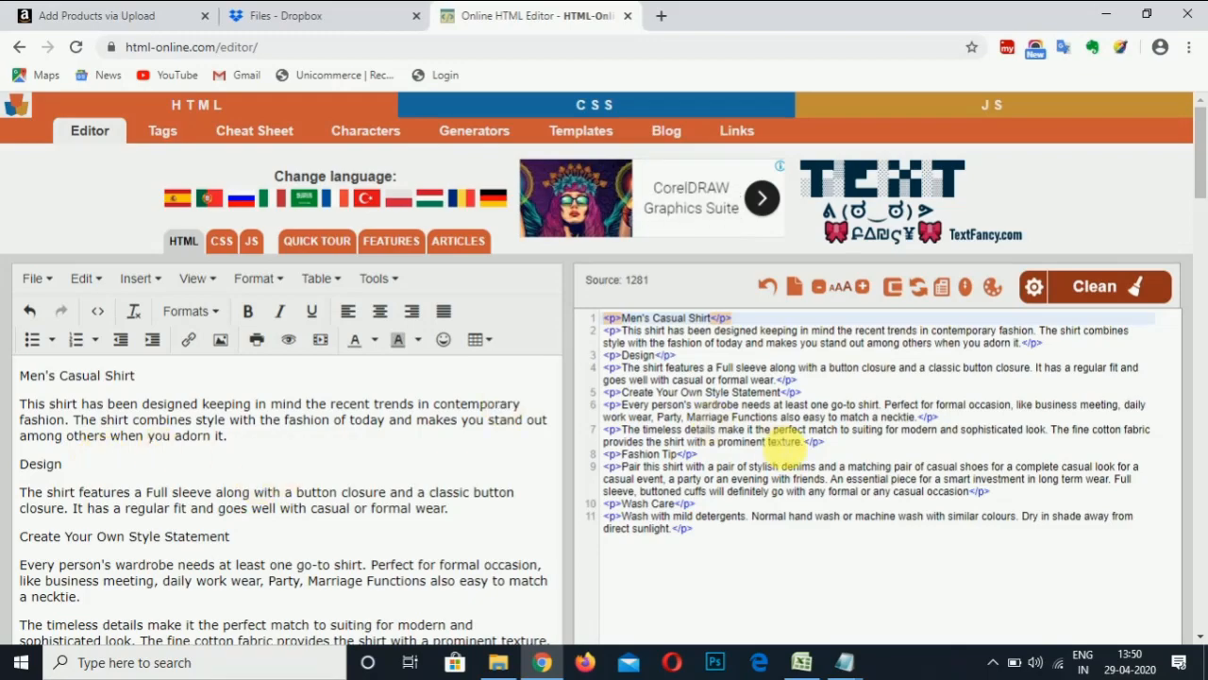
Step: Make the "Design" and "Create Your Own Style Statement" headings bold in the visual editor
scroll(1204, 175, down, 1)
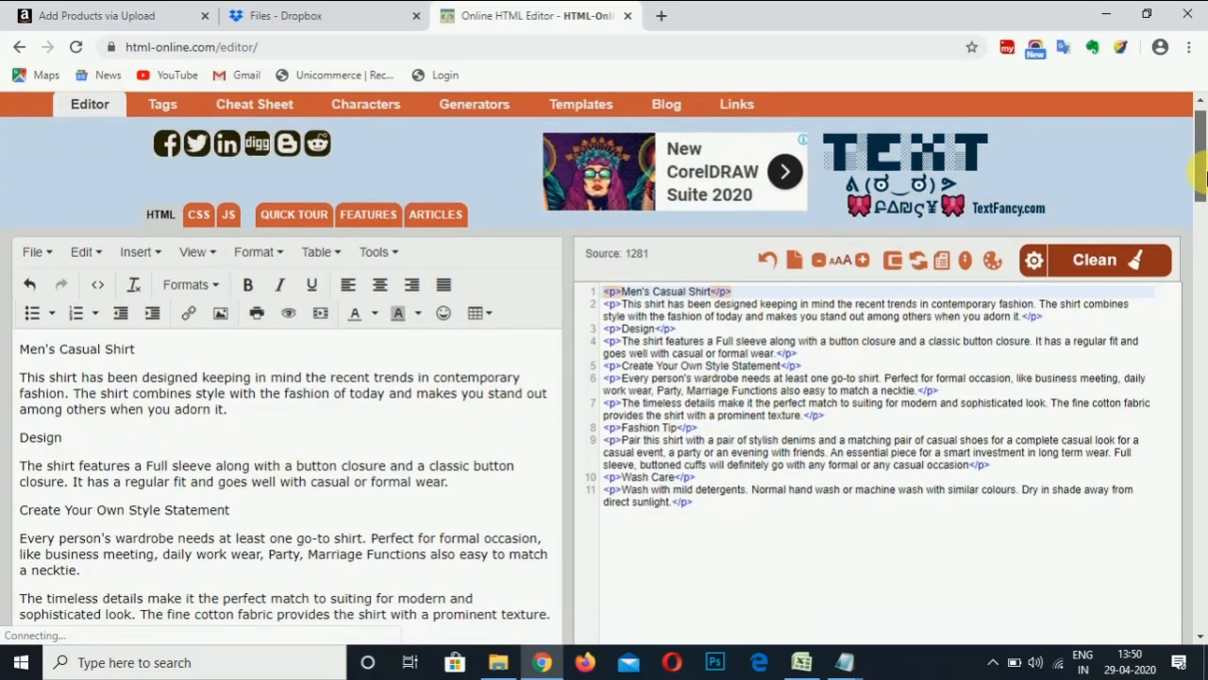
drag(68, 415, 14, 420)
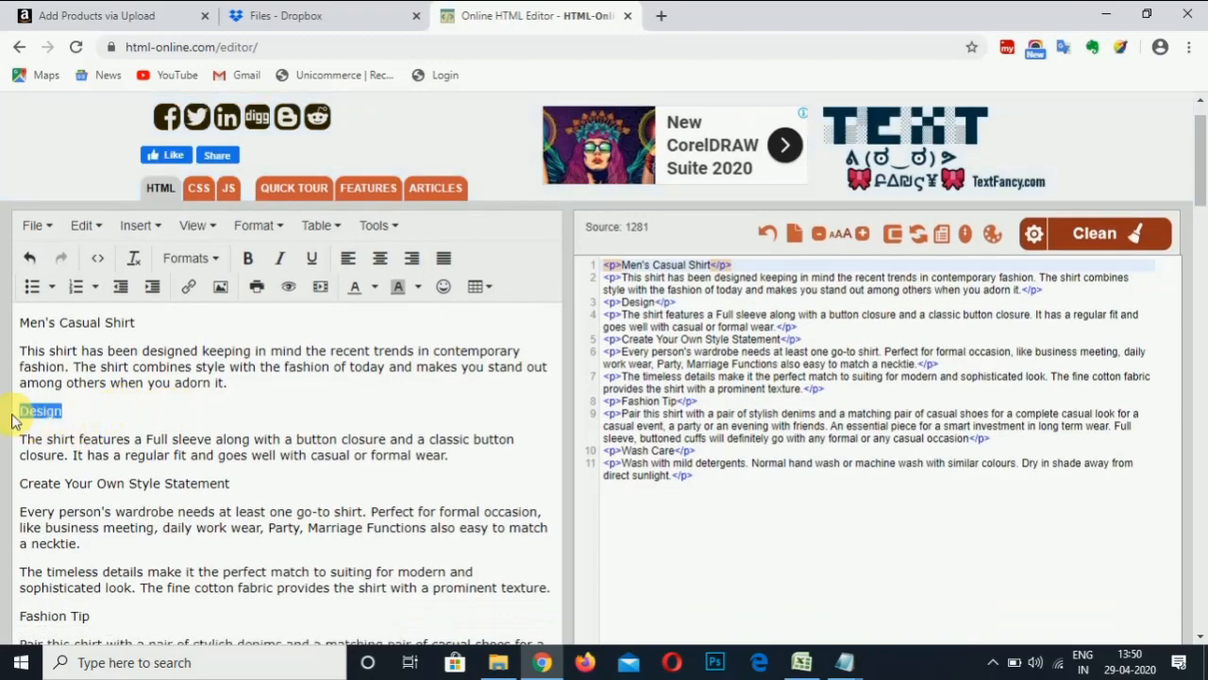
click(251, 258)
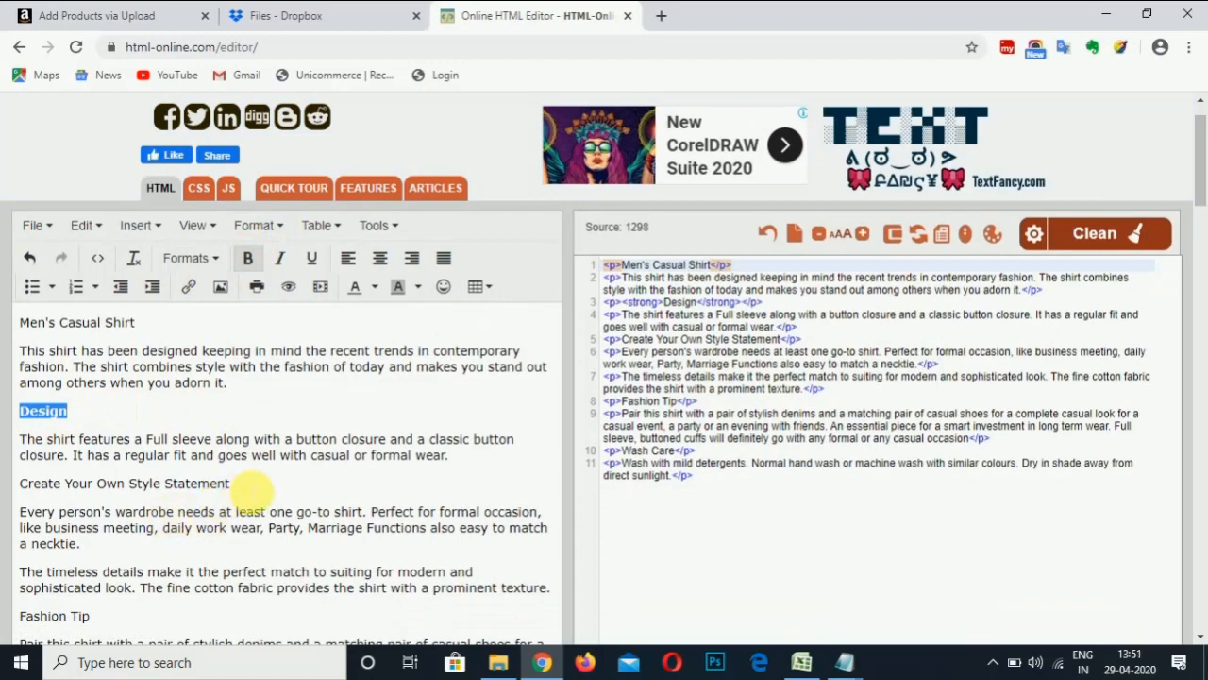
drag(236, 483, 15, 483)
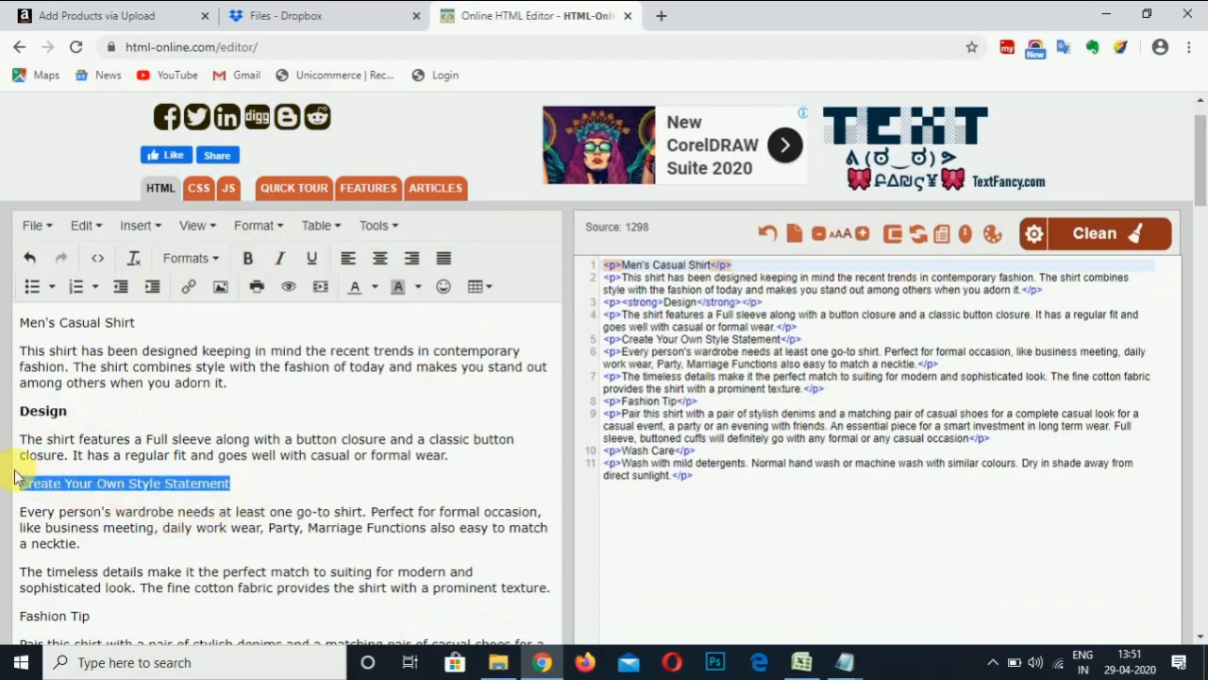
click(251, 259)
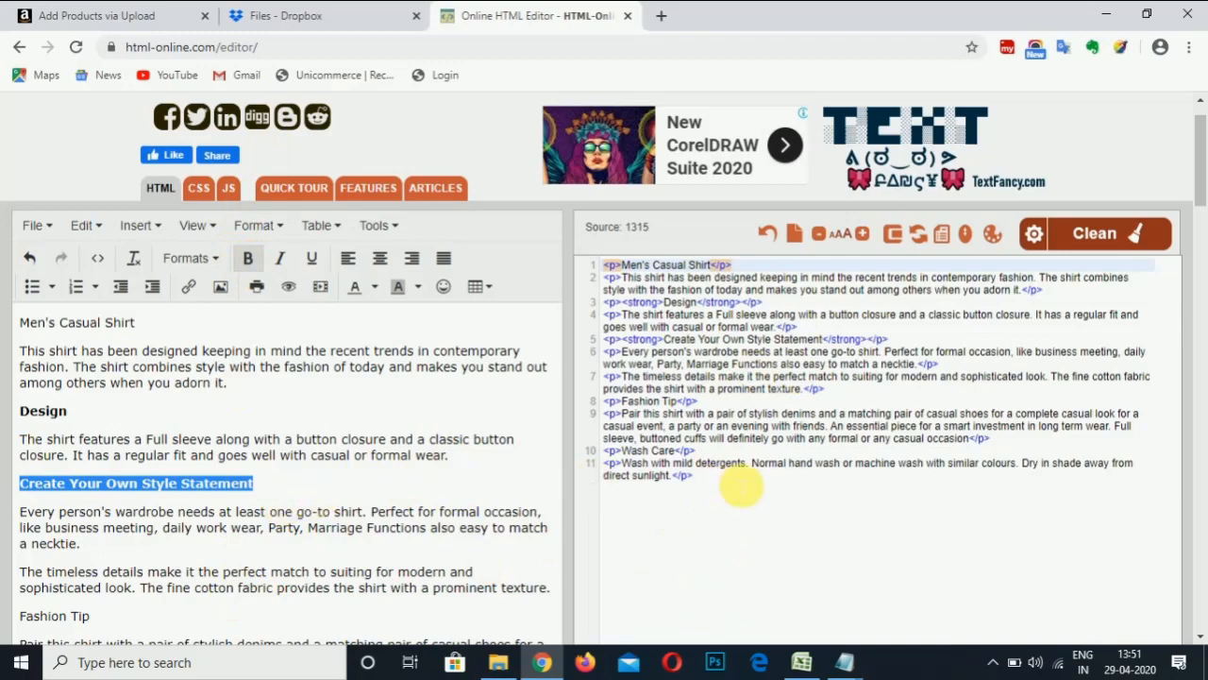
Step: Copy all the generated HTML source into the row 4 Product Description cell of the Excel template and widen that column
click(727, 483)
key(ctrl+a)
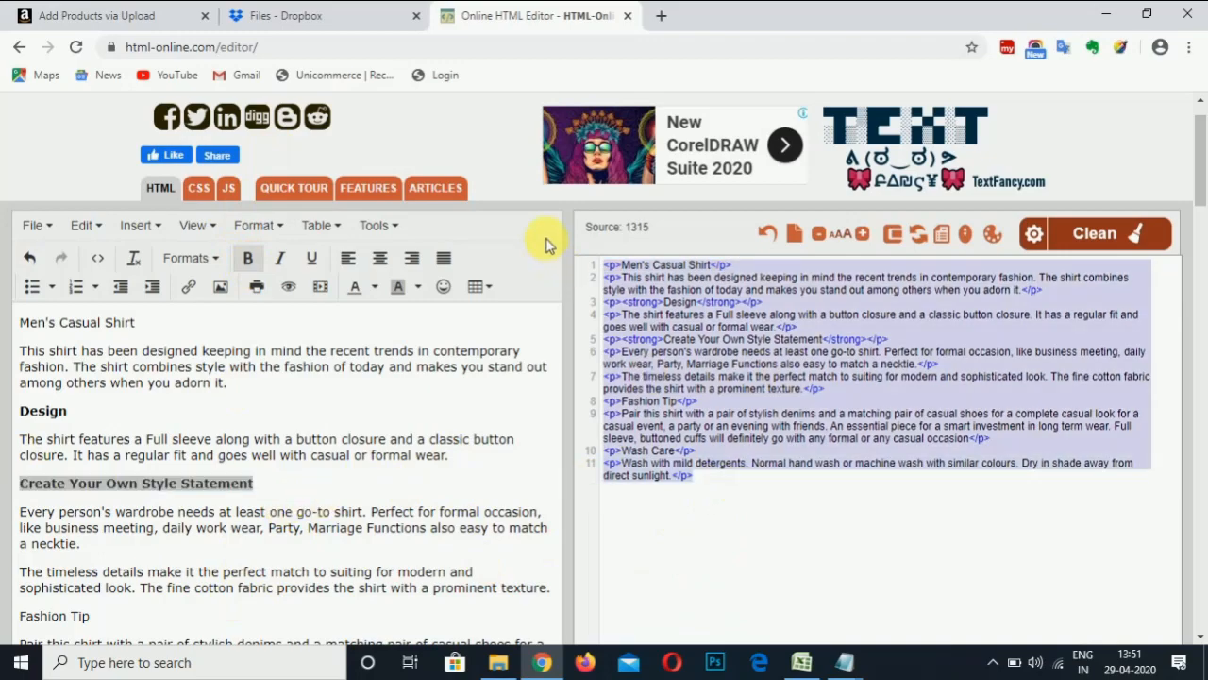
click(804, 663)
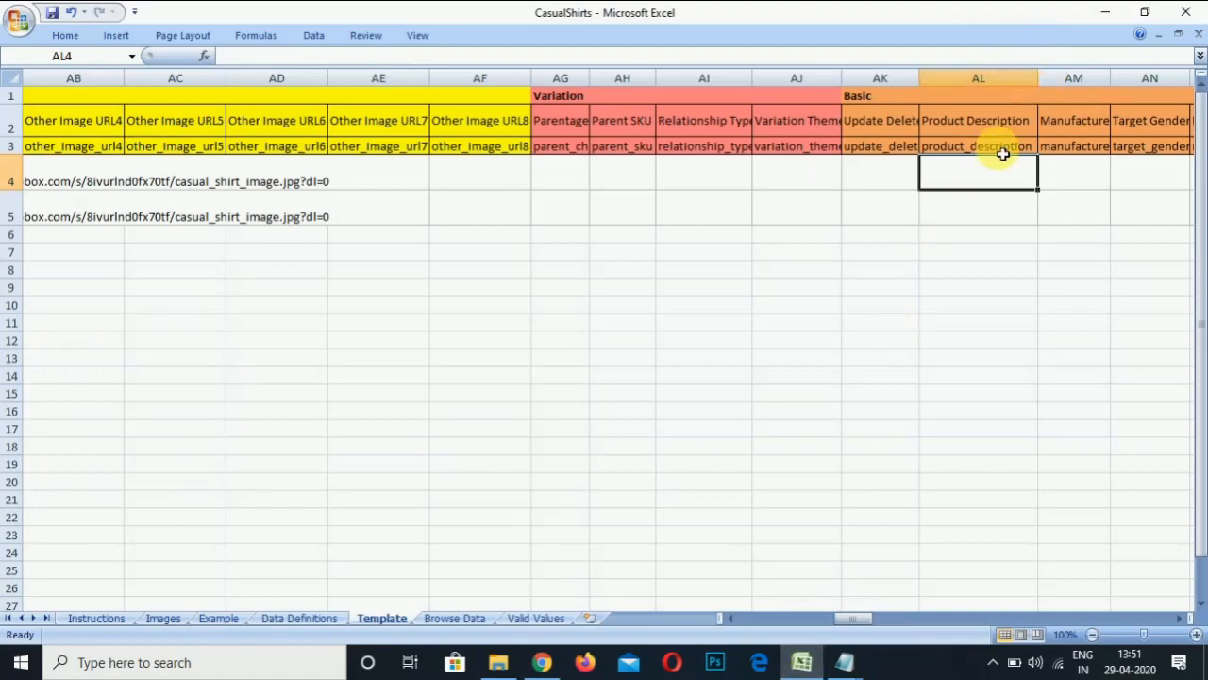
double_click(977, 168)
key(ctrl+v)
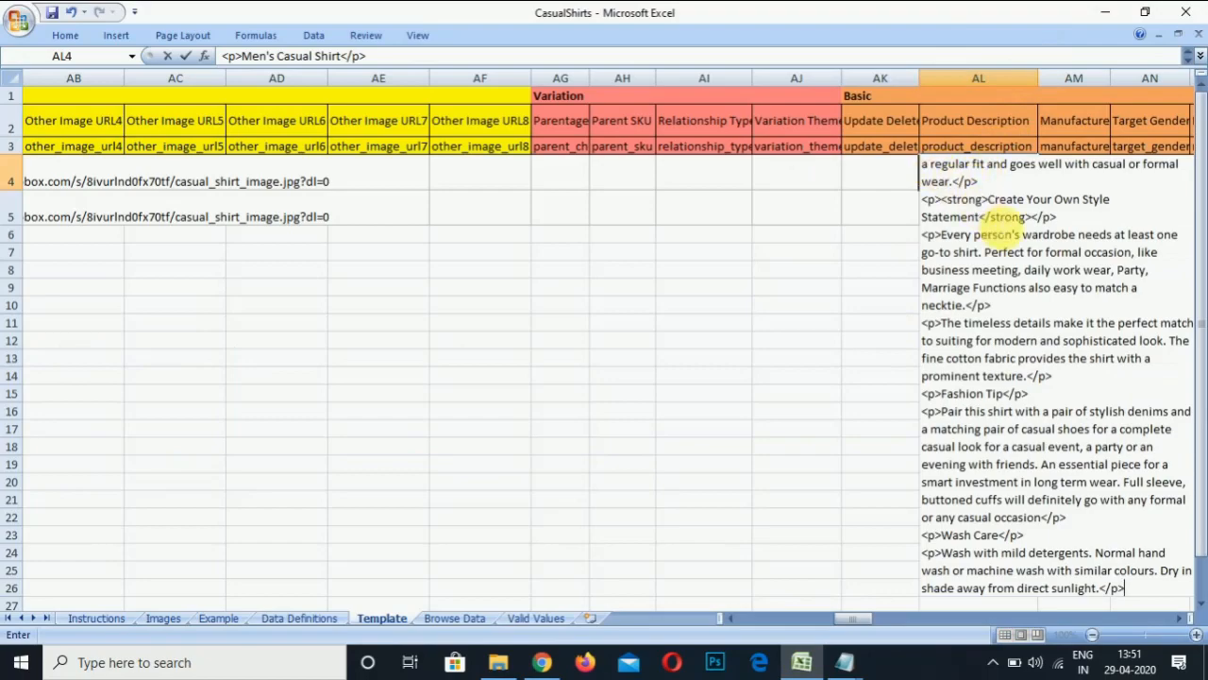
key(Return)
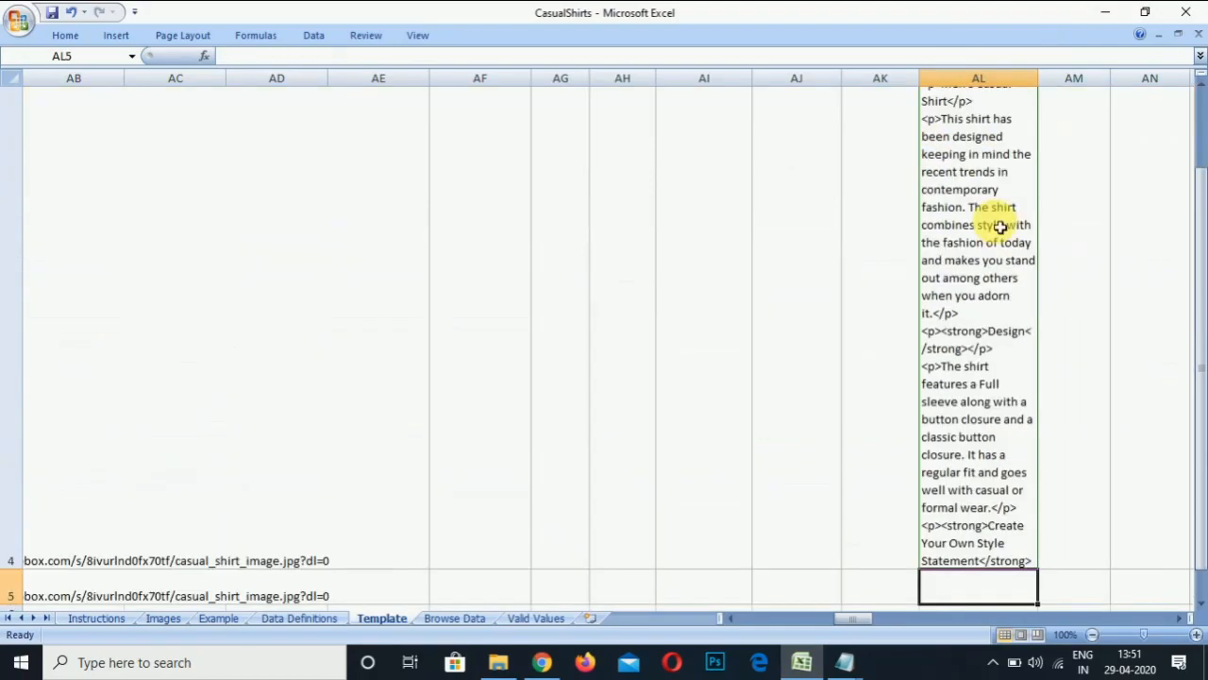
double_click(1048, 85)
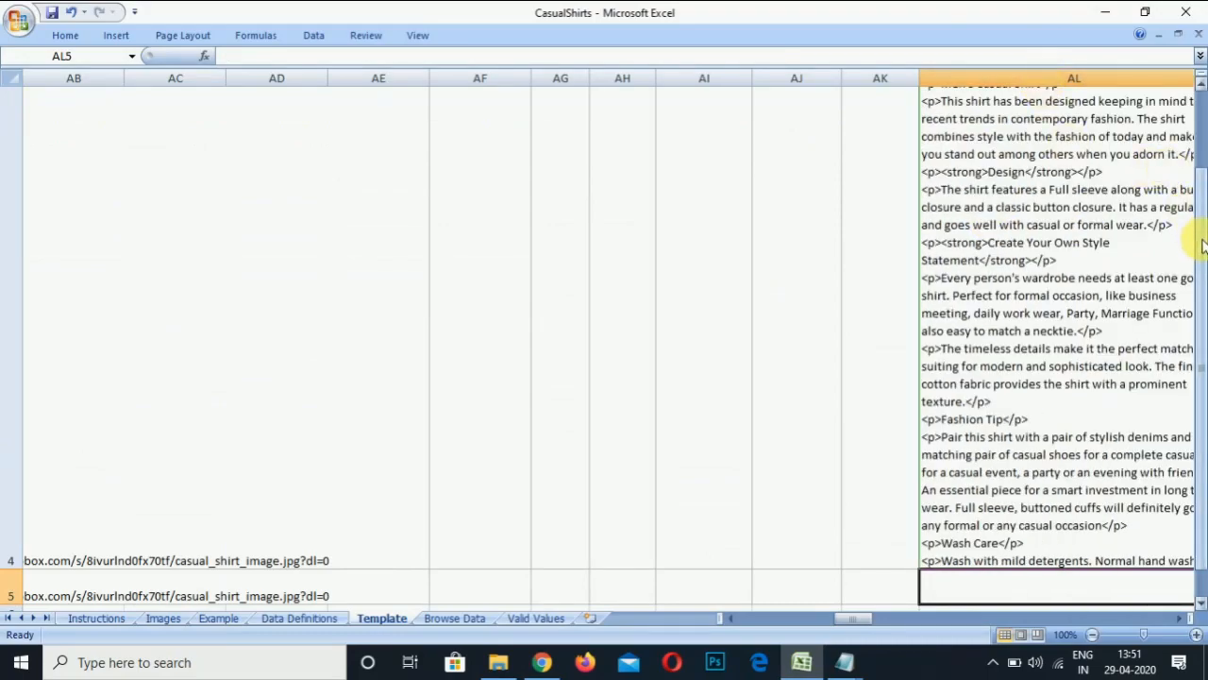
Step: Check the product_description header's note on text requirements against the pasted row 4 description
scroll(1204, 246, up, 1)
click(850, 284)
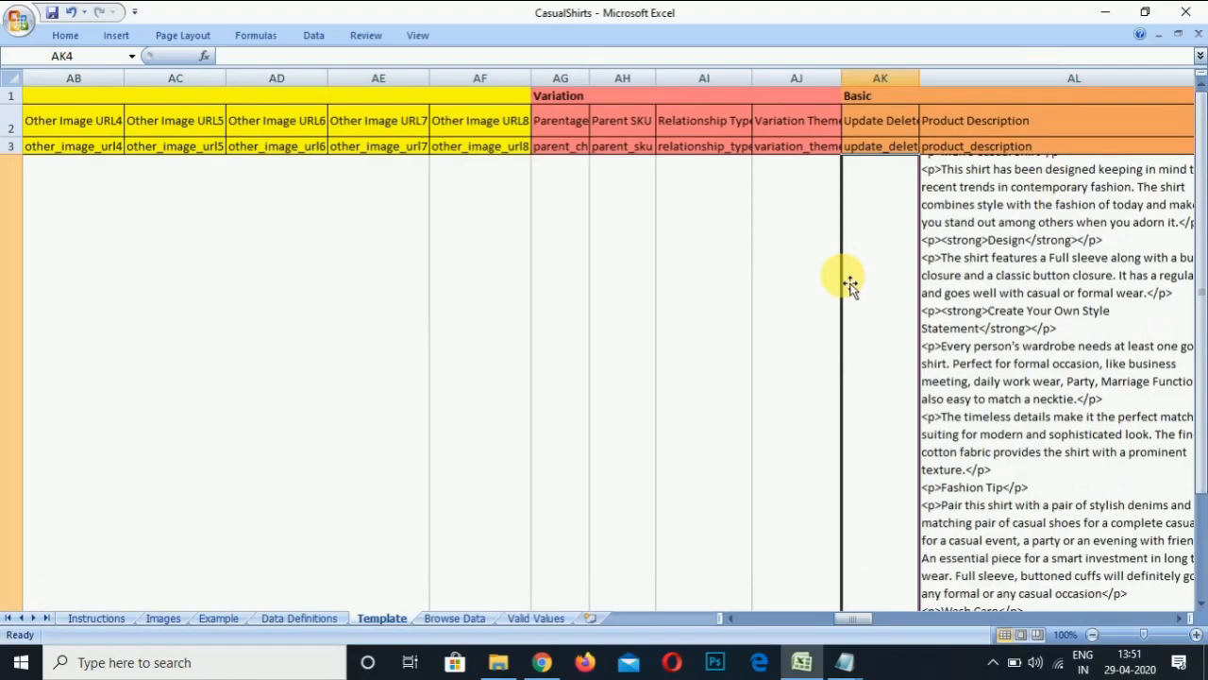
key(Up)
key(Down)
key(Right)
key(Up)
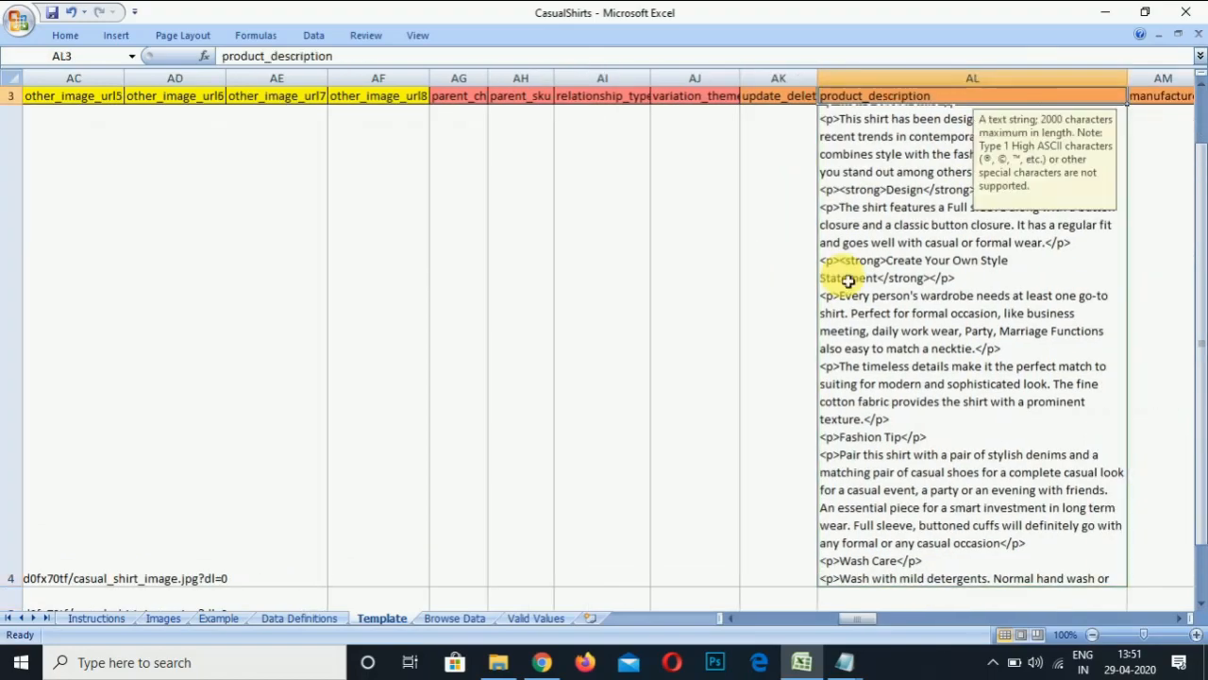
key(Down)
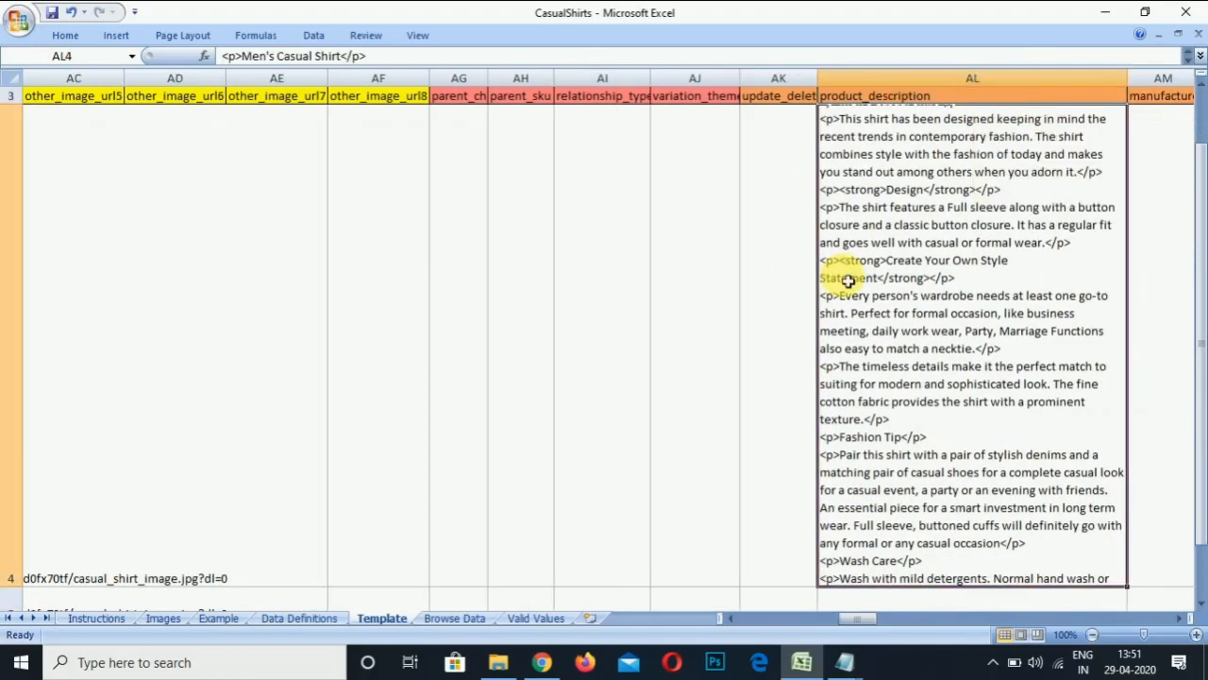
Step: Copy the row 4 HTML product description into row 5 for the second shirt
scroll(849, 280, down, 1)
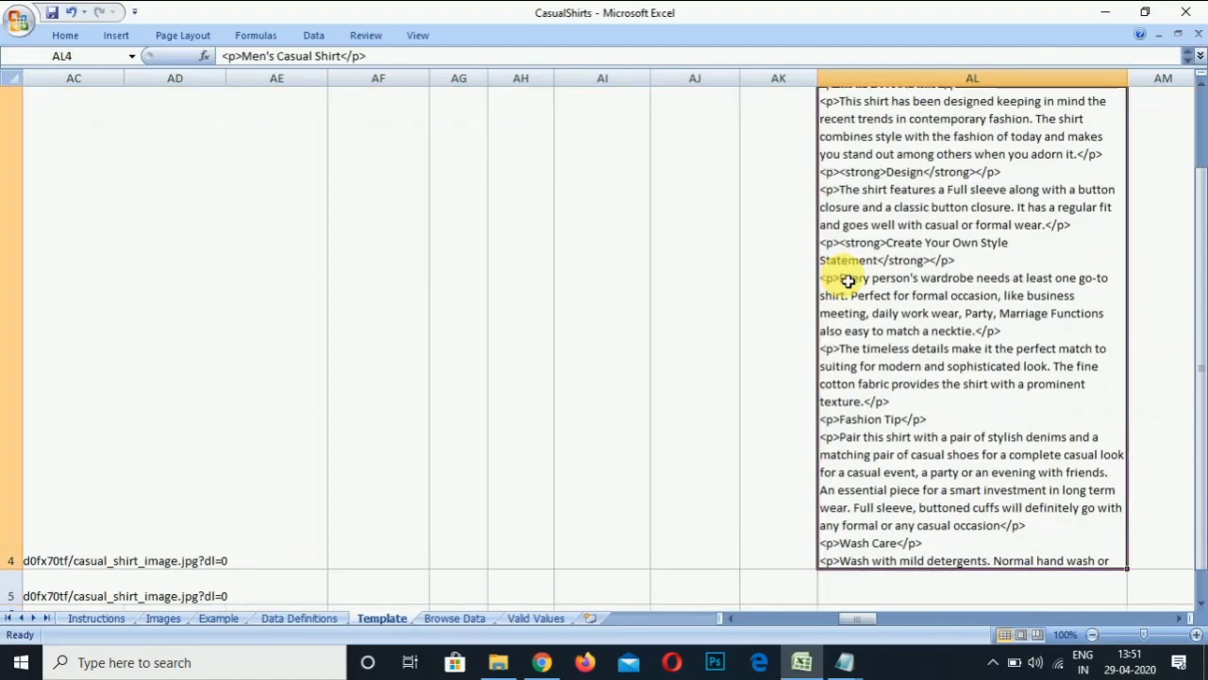
key(ctrl+c)
key(Down)
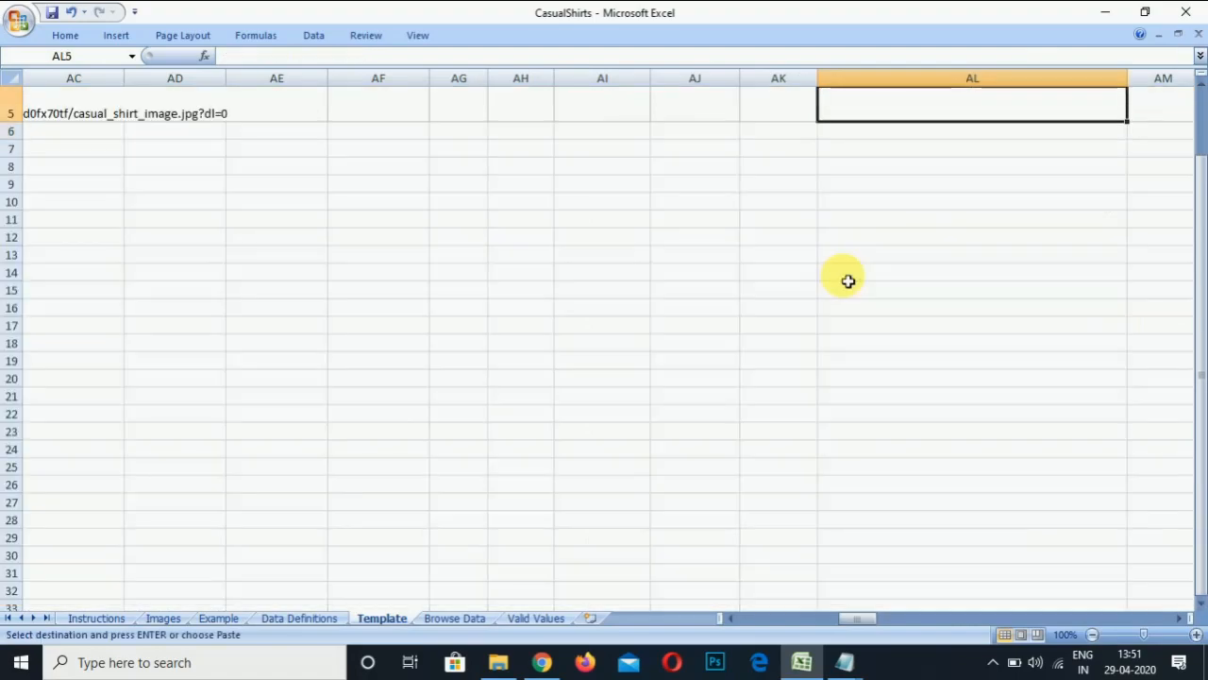
key(ctrl+v)
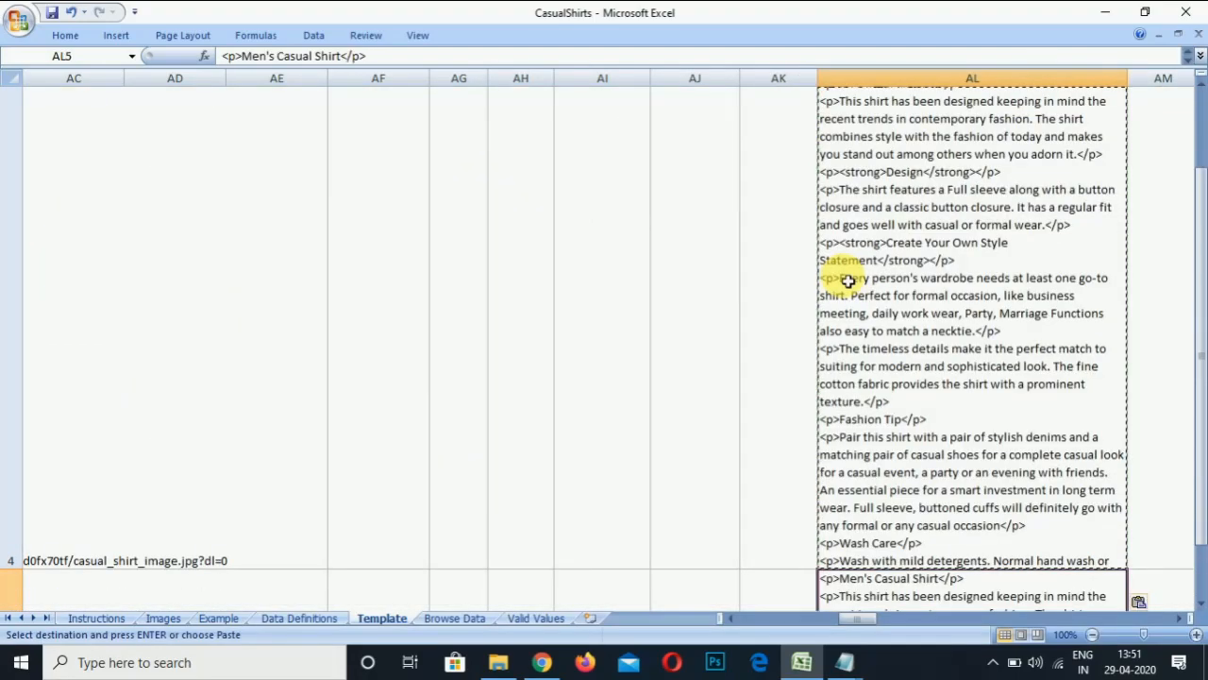
Step: Review the headings of the remaining Basic columns through to Key Product Features under Discovery
key(Up)
key(Up)
key(Up)
key(Up)
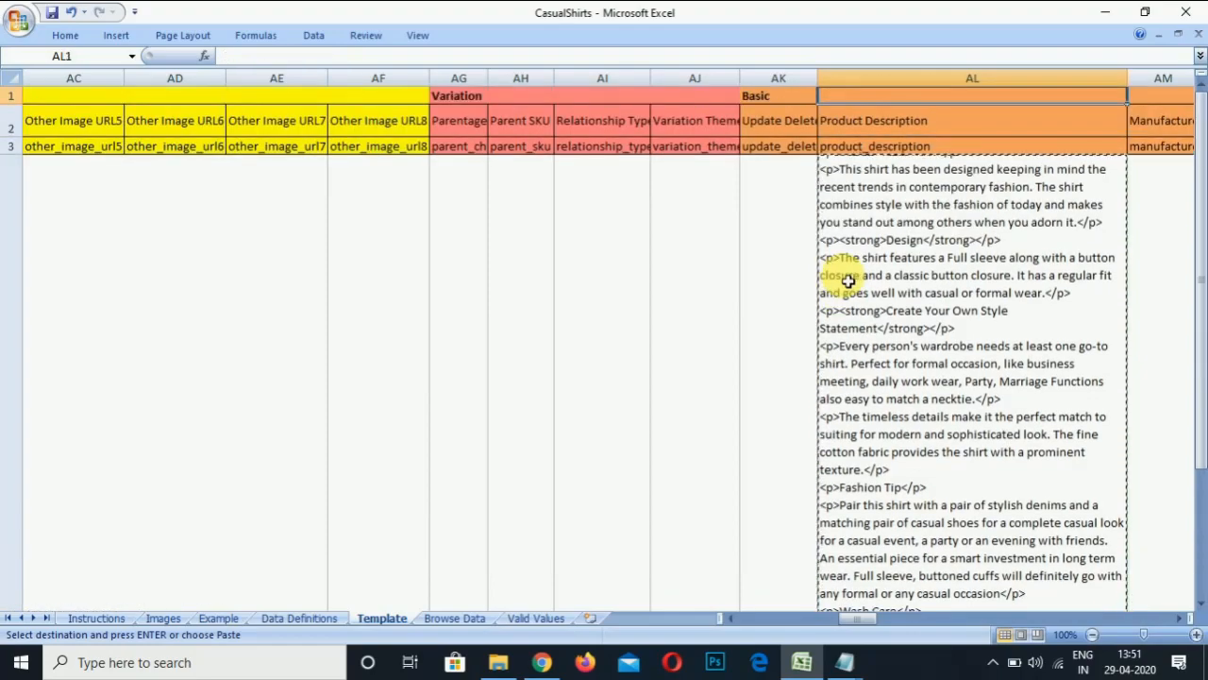
key(Right)
key(Right)
key(Right)
key(Right)
key(Right)
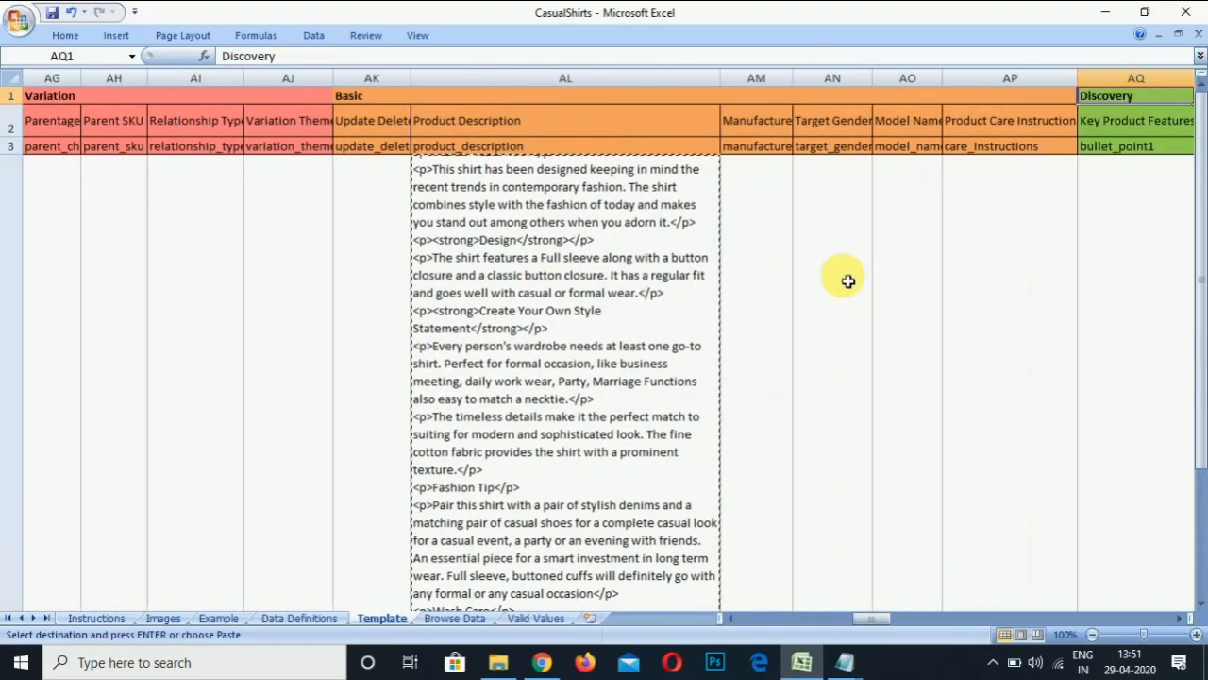
Step: Widen the Manufacturer column slightly and enter Abcd as the manufacturer for both shirts in rows 4 and 5
key(Left)
key(Left)
key(Left)
key(Left)
key(Down)
key(Down)
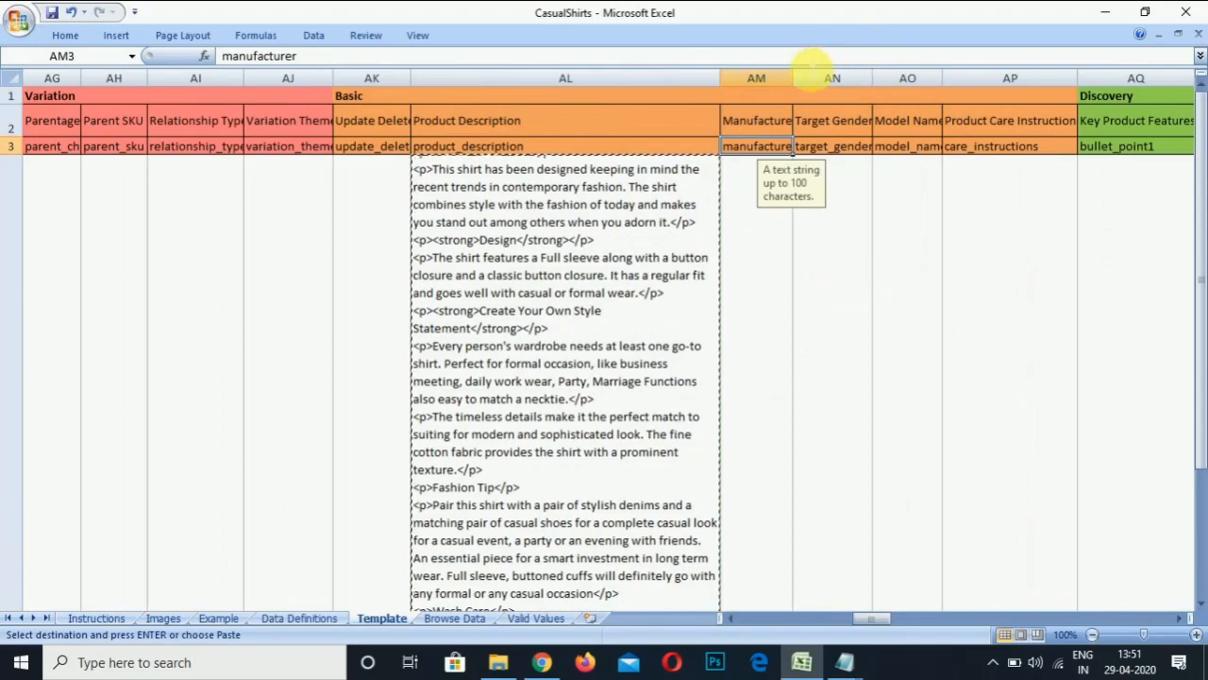
drag(794, 80, 802, 83)
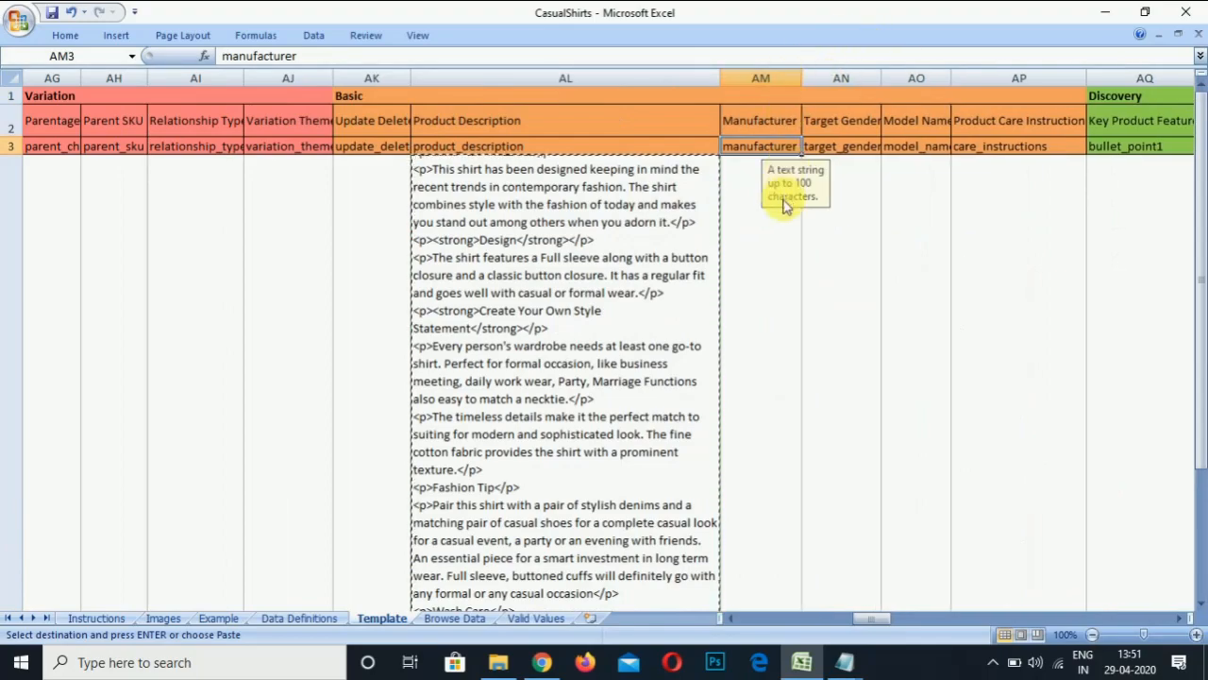
click(780, 240)
text(Abcd)
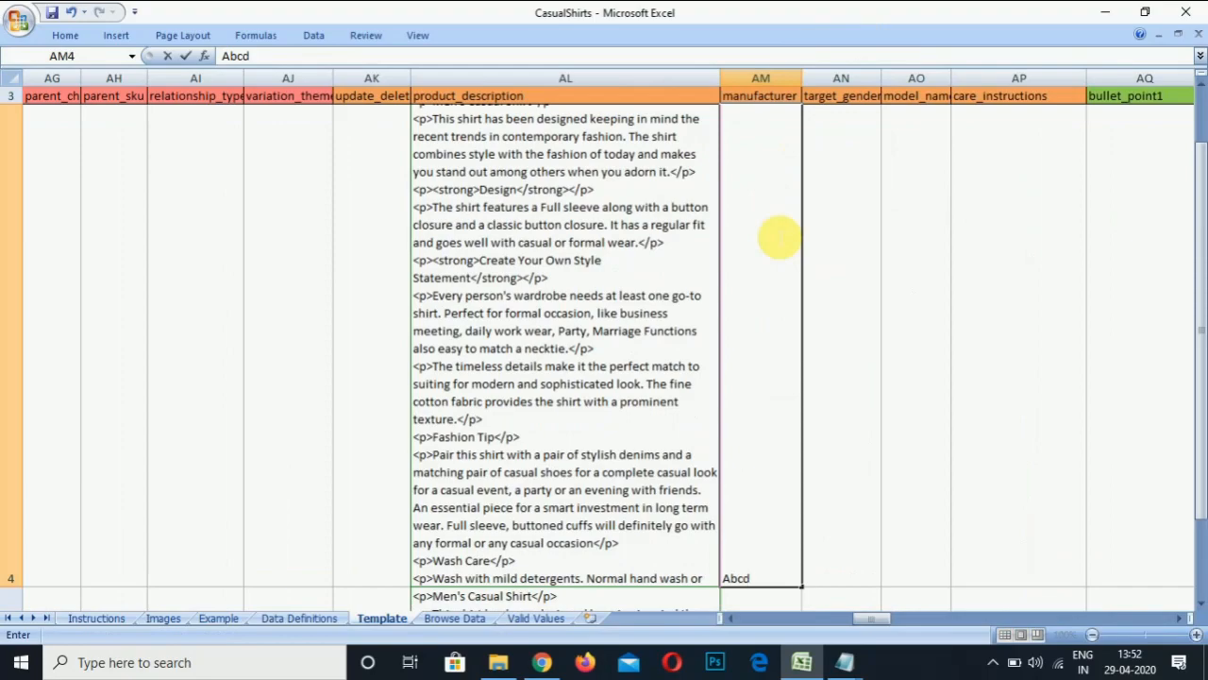
key(Return)
text(Abcd)
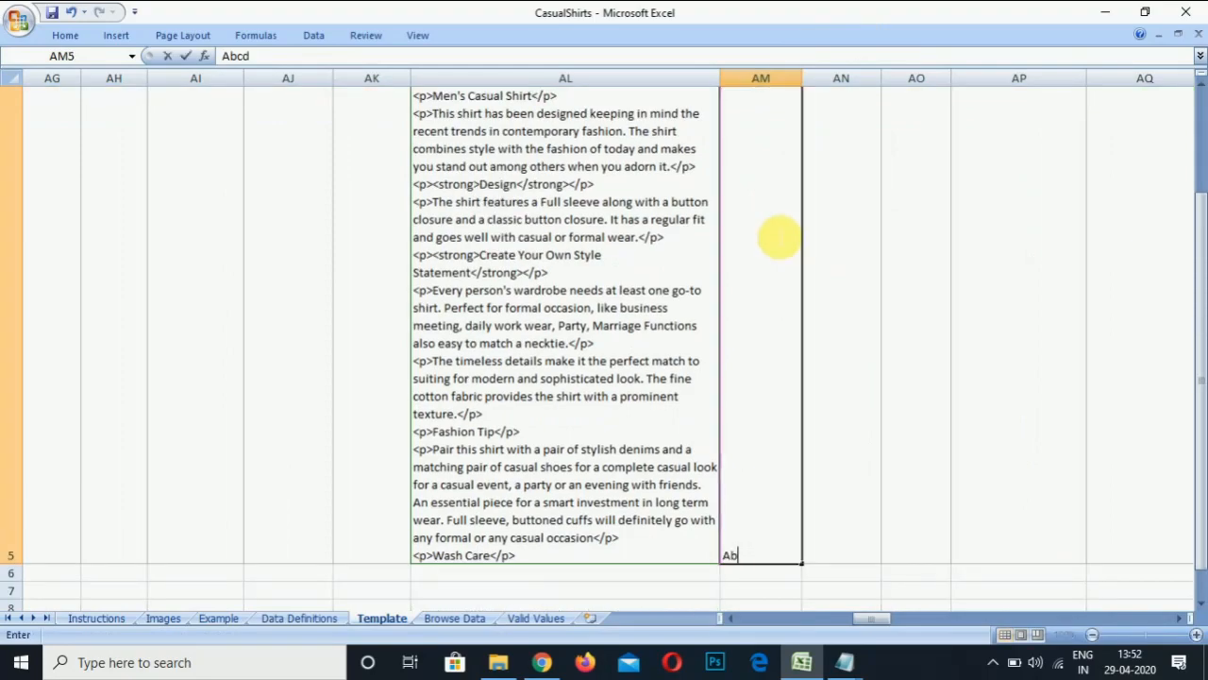
key(Return)
Step: Review the row 4 manufacturer entry and the column headings from Target Gender through Key Product Features
click(778, 236)
key(Up)
key(Up)
key(Up)
key(Up)
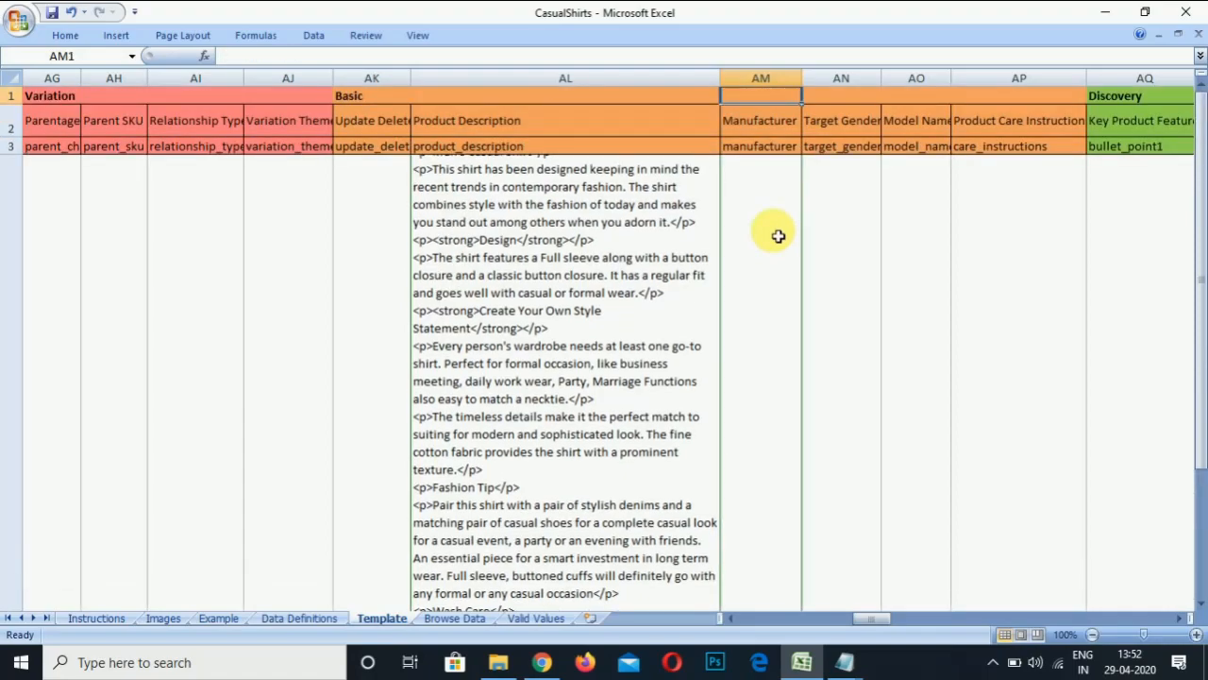
key(Down)
key(Down)
key(Down)
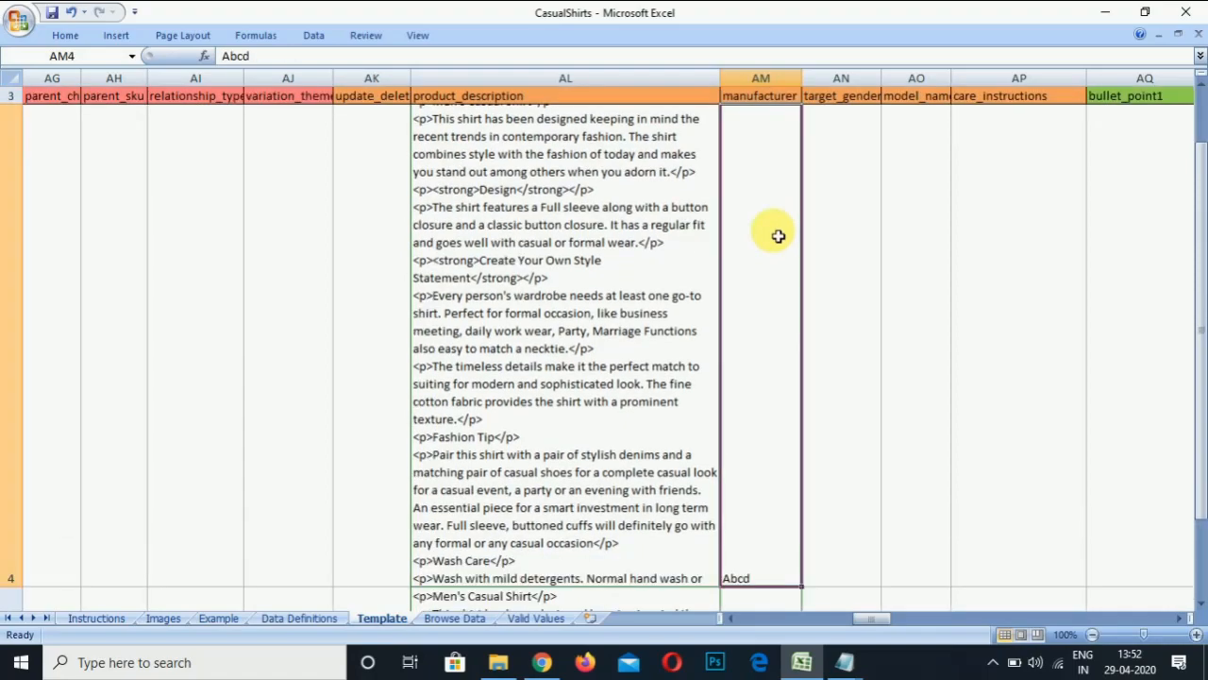
key(Up)
key(Up)
key(Up)
key(Down)
key(Right)
key(Right)
key(Right)
key(Right)
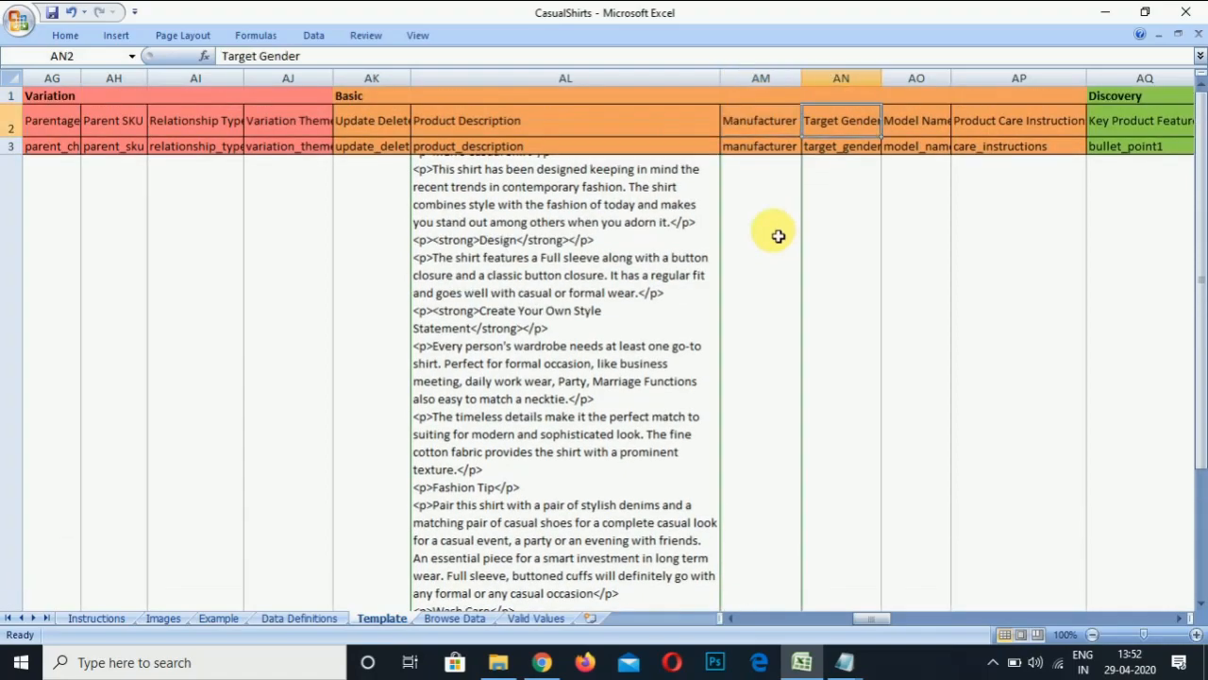
key(Right)
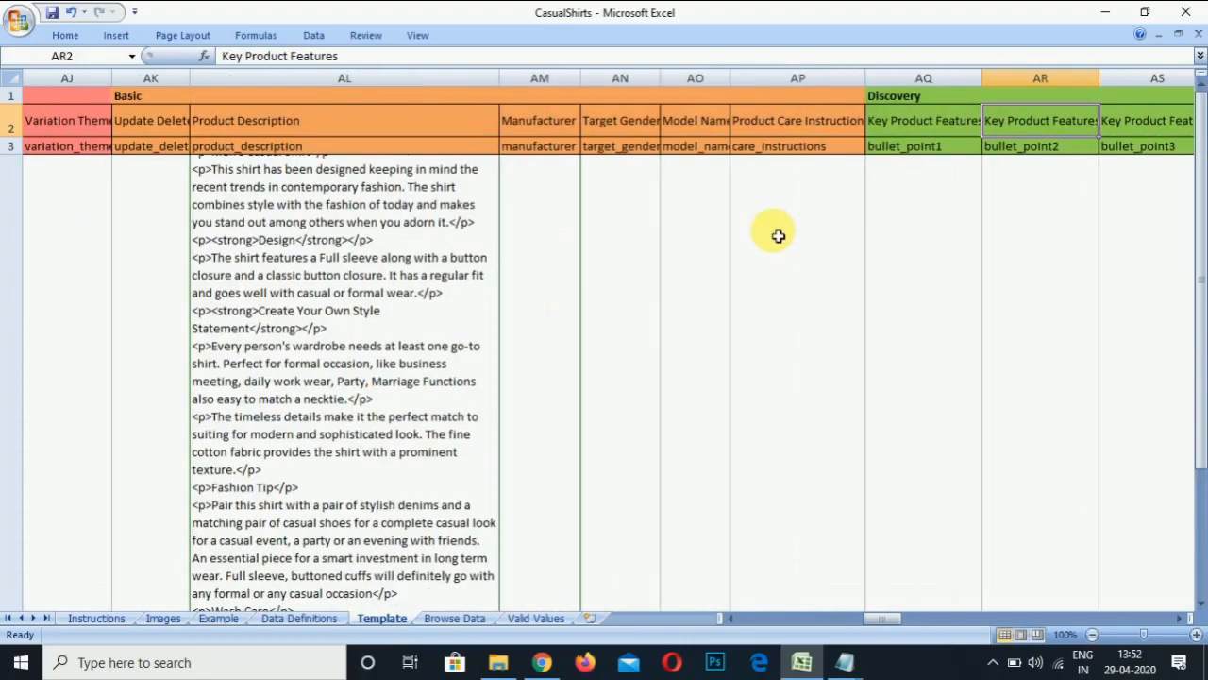
key(Right)
key(Right)
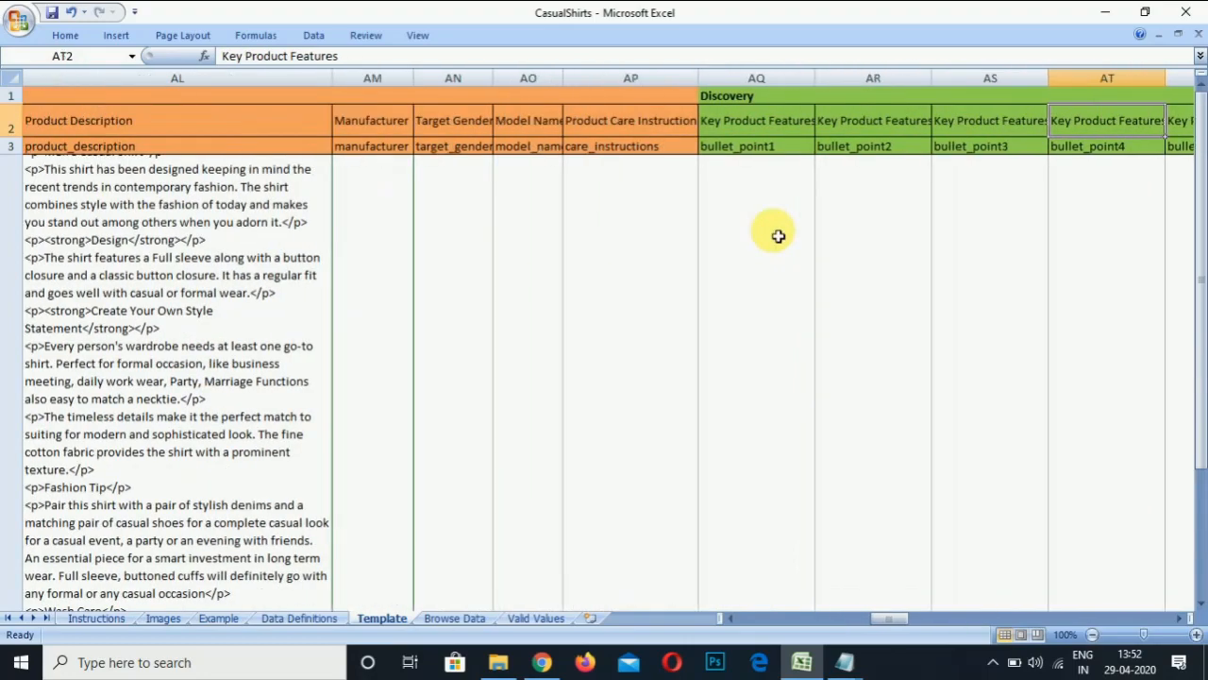
key(Left)
key(Left)
key(Left)
key(Left)
key(Left)
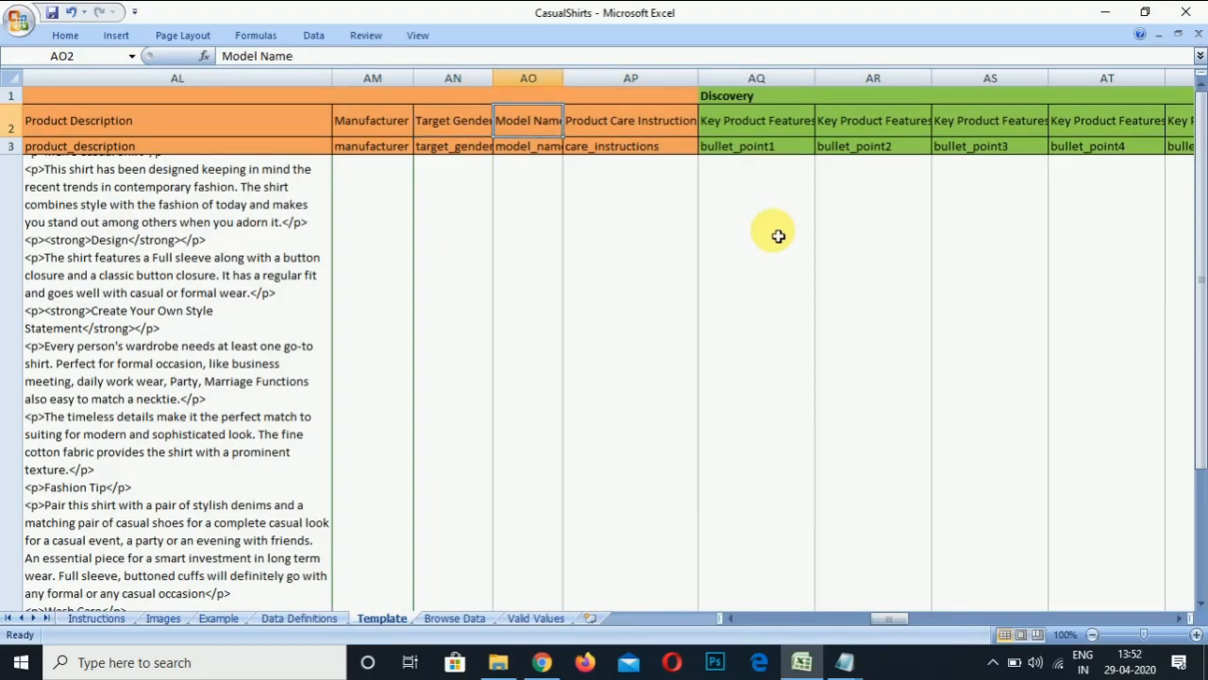
Step: Check the header notes on text requirements for the bullet_point1, bullet_point2 and bullet_point3 columns
key(Right)
key(Right)
key(Right)
key(Down)
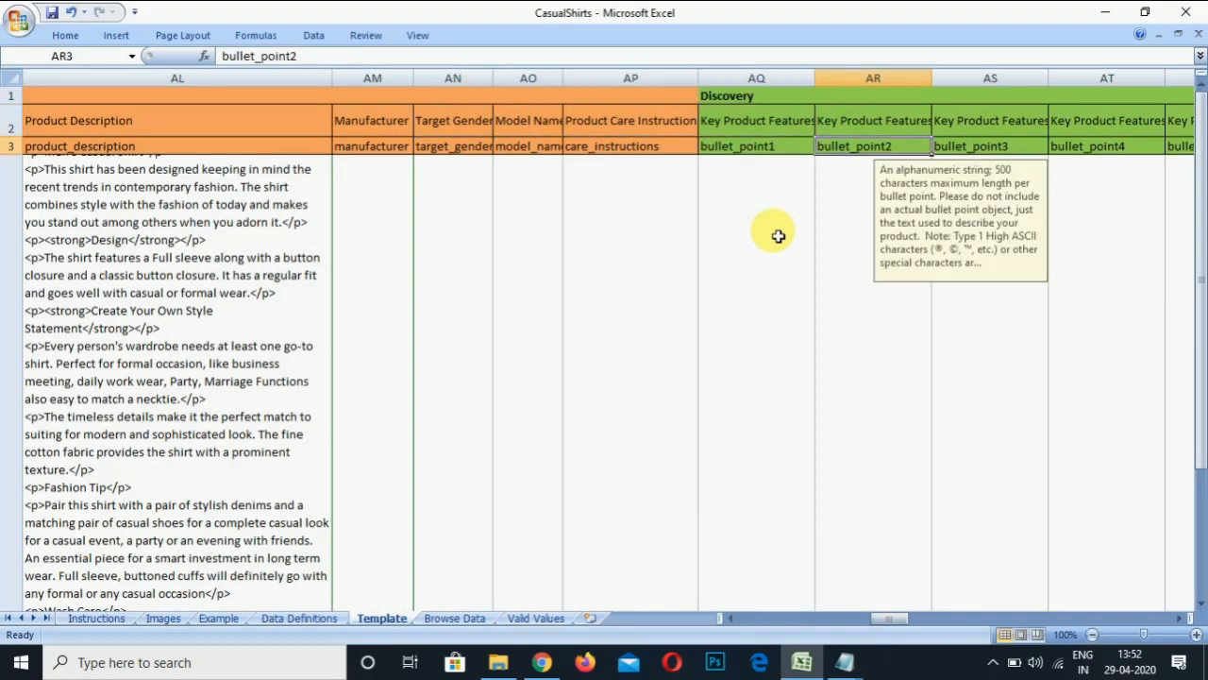
key(Down)
key(Up)
key(Up)
key(Down)
key(Up)
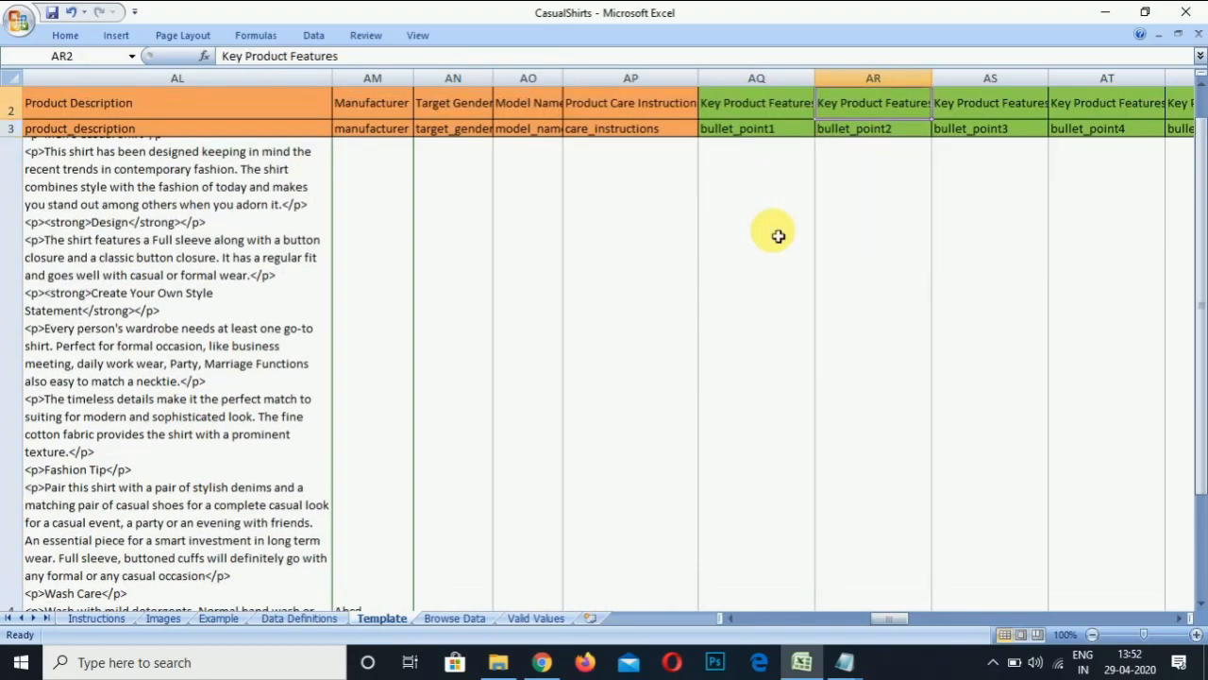
key(Up)
key(Left)
key(Down)
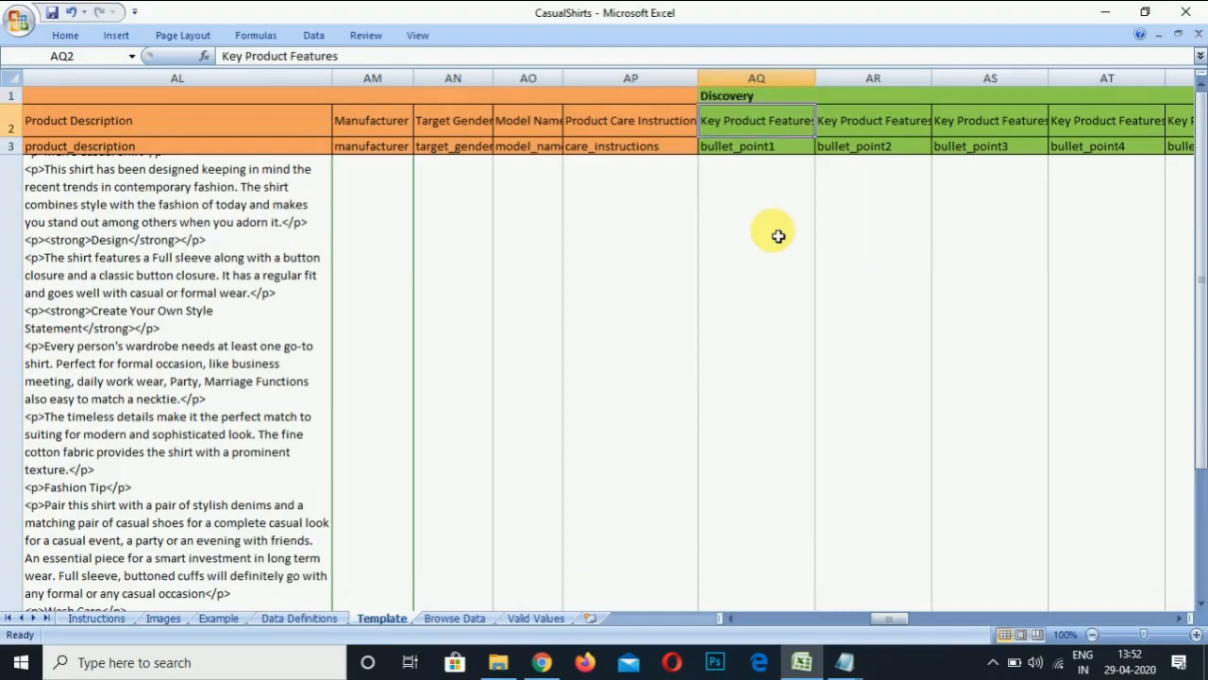
key(Down)
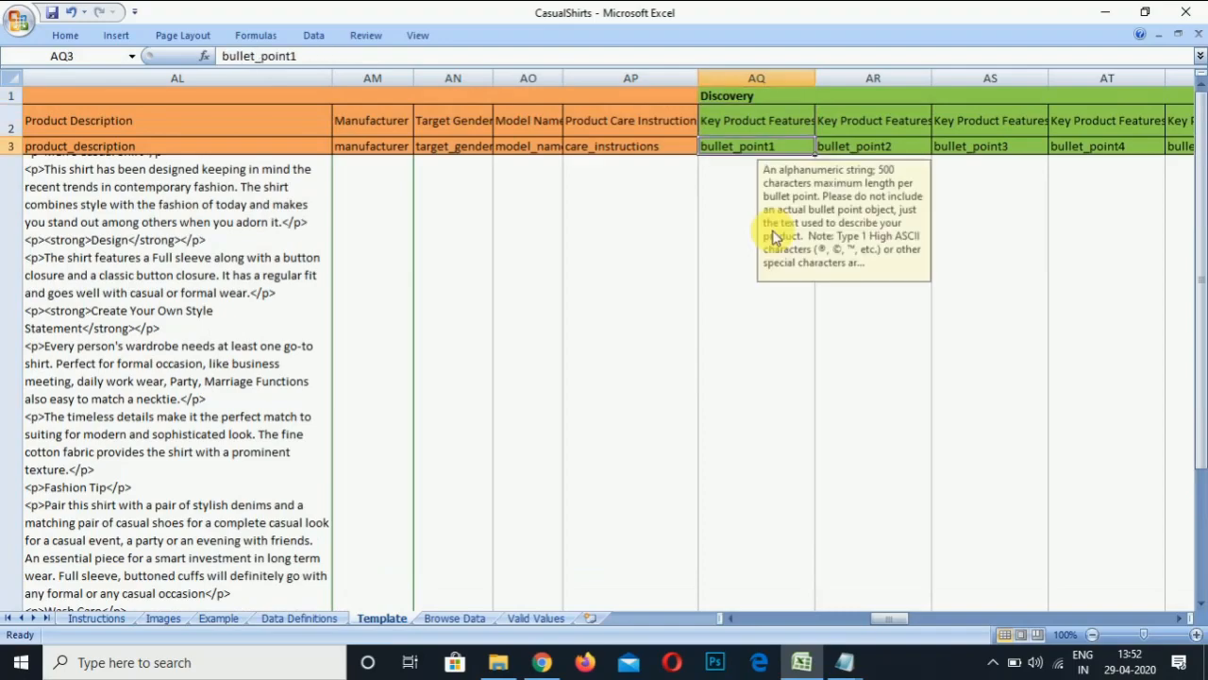
key(Right)
key(Right)
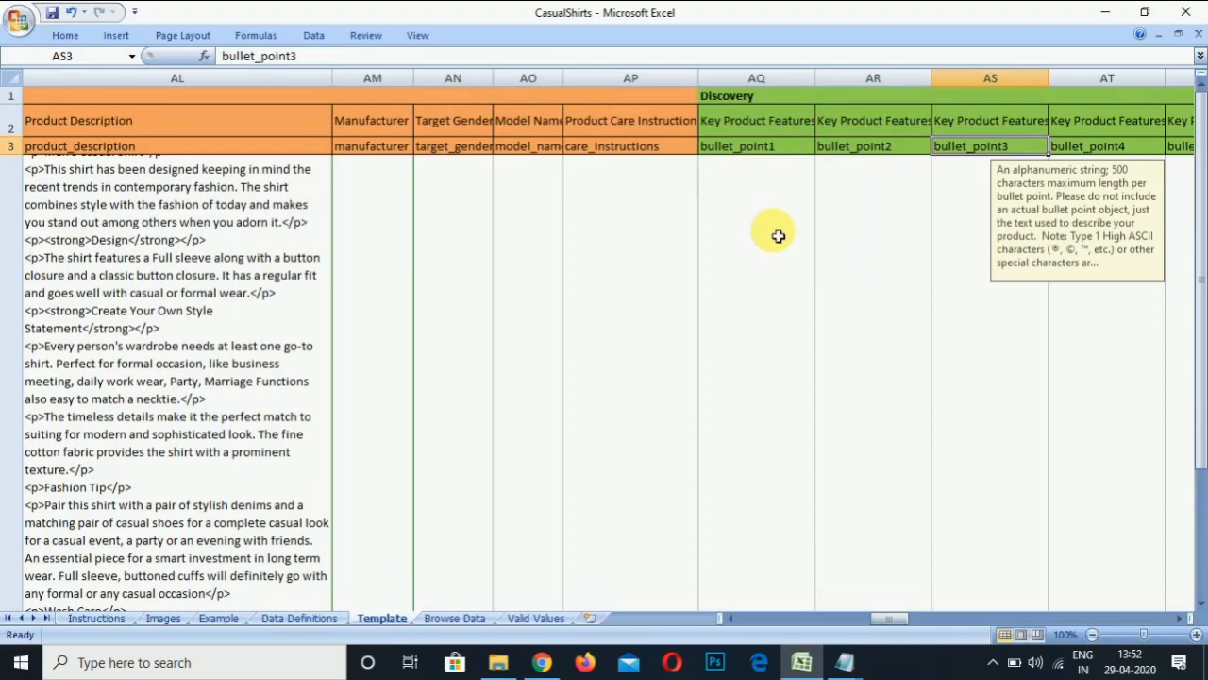
Step: Copy "Fit Type: Regular Fit" from the casual_shirt_details file in Notepad into the row 4 bullet_point1 cell of the Excel template
click(847, 665)
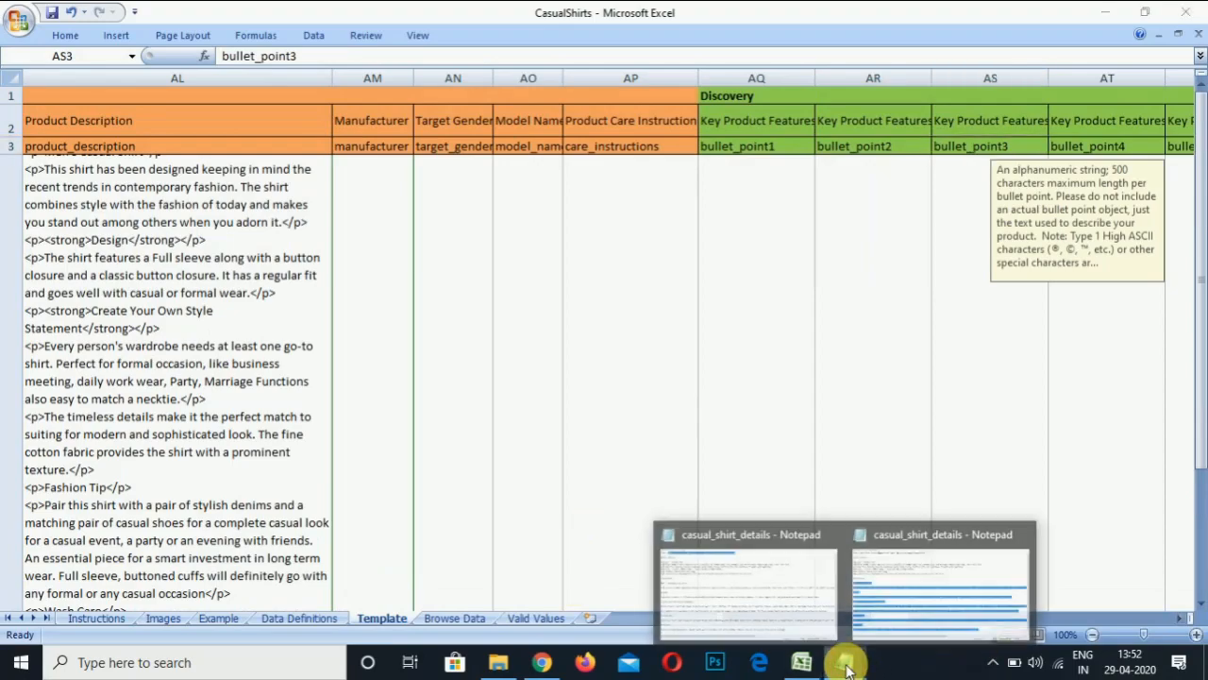
mouse_move(895, 595)
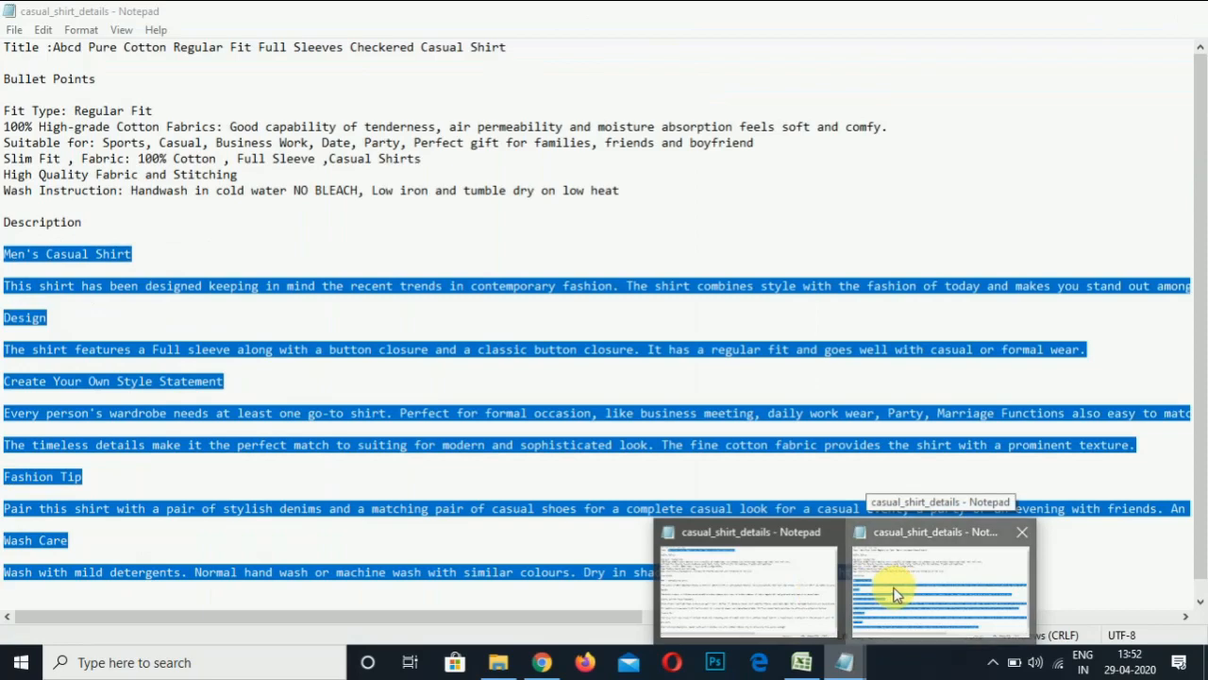
click(895, 595)
click(155, 127)
drag(154, 111, 4, 109)
key(ctrl+c)
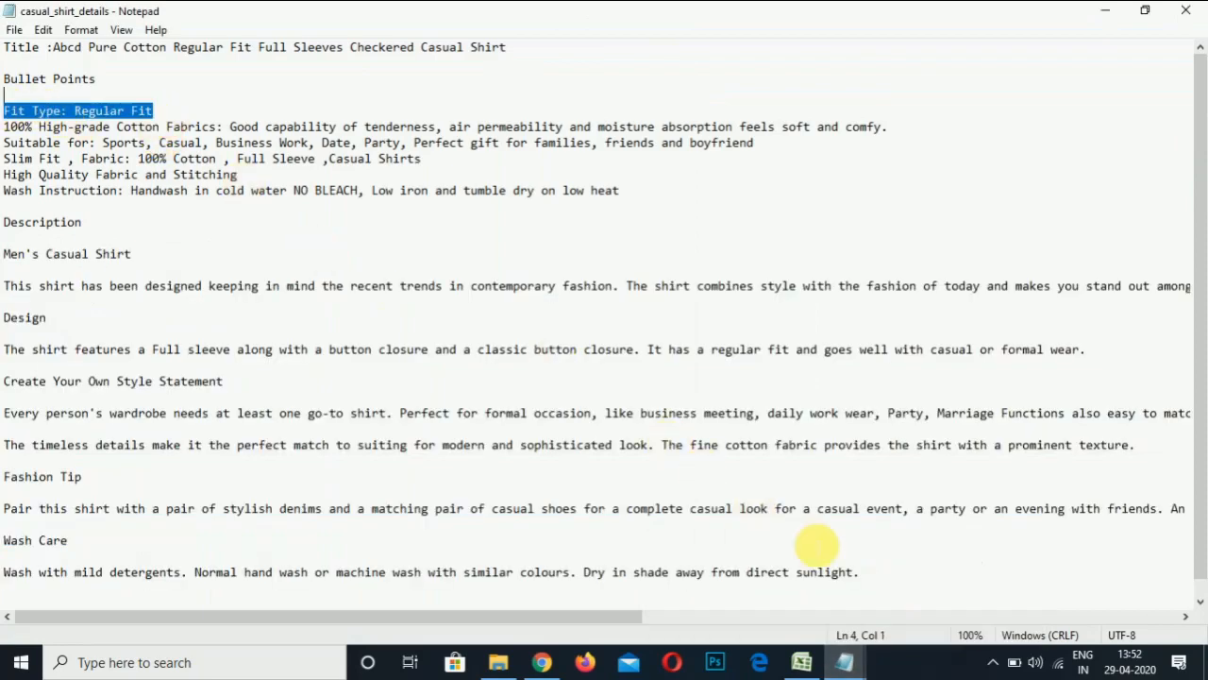
click(802, 662)
key(ctrl+v)
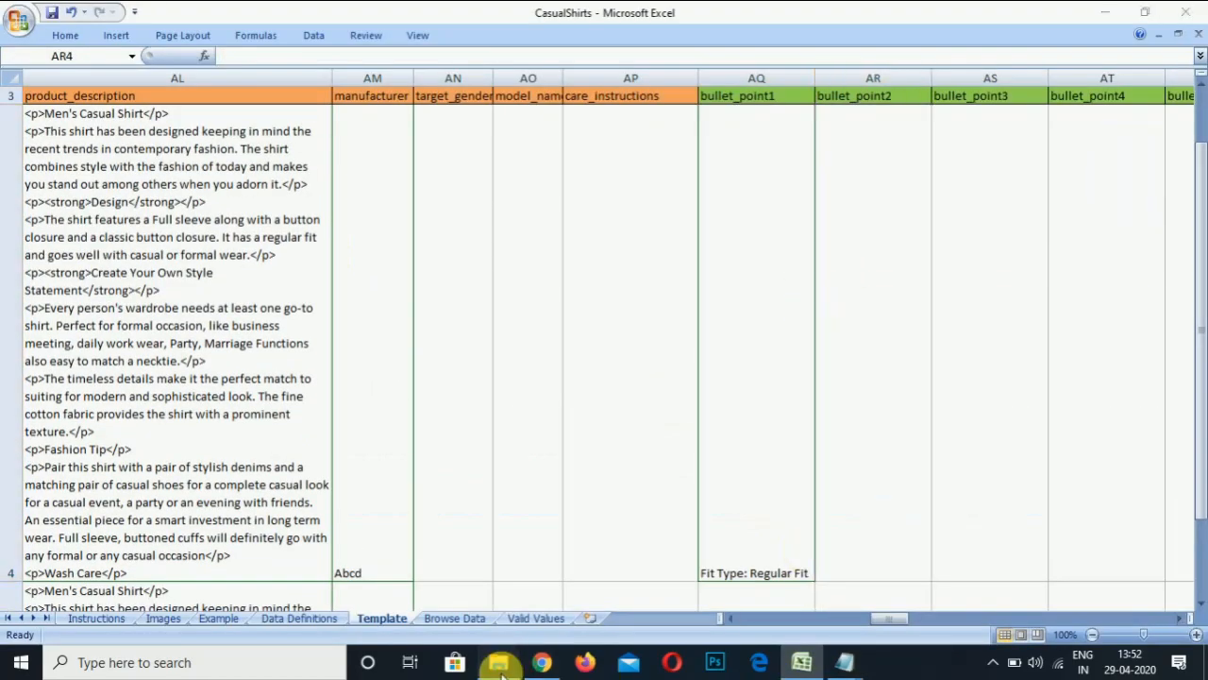
Step: Copy the complete "100% High-grade Cotton Fabrics" line from the Notepad details into the row 4 bullet_point2 cell in Excel
mouse_move(844, 661)
click(818, 580)
drag(6, 127, 882, 130)
key(shift+Right)
key(ctrl+c)
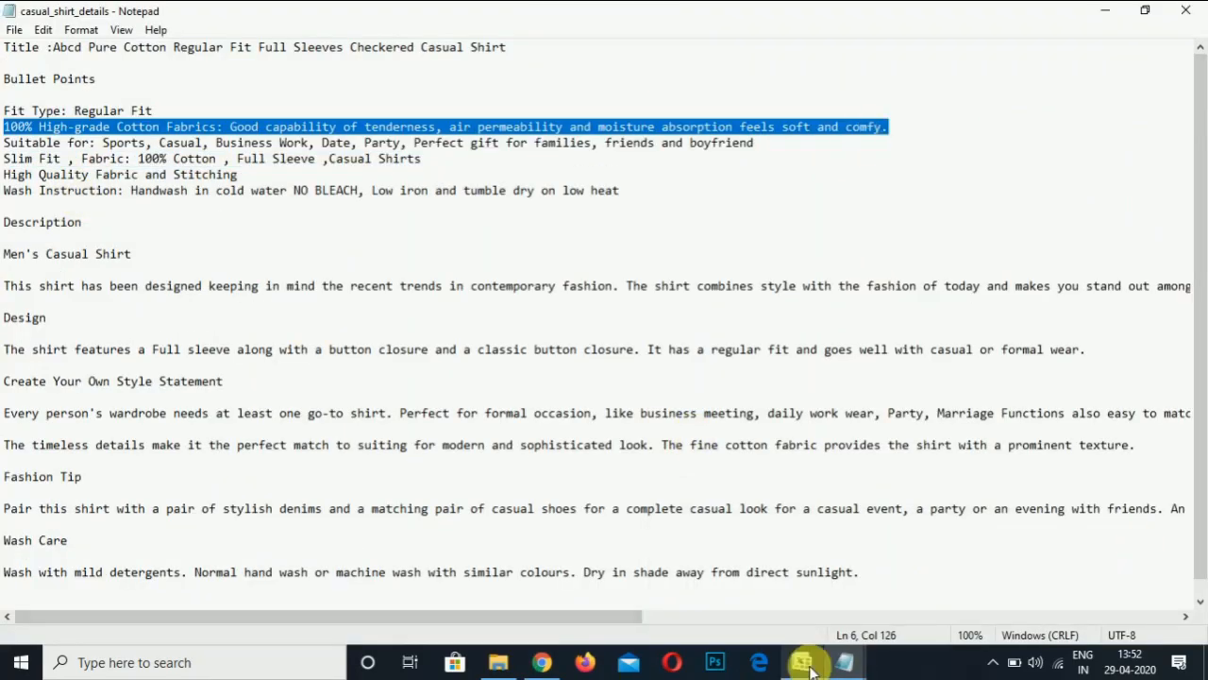
click(801, 662)
double_click(866, 500)
key(ctrl+v)
key(Return)
key(Up)
key(Right)
Step: Copy the full "Suitable for: Sports, Casual, Business Work" line from the Notepad details into the row 4 bullet_point3 cell in Excel
mouse_move(844, 662)
click(894, 621)
drag(6, 145, 622, 149)
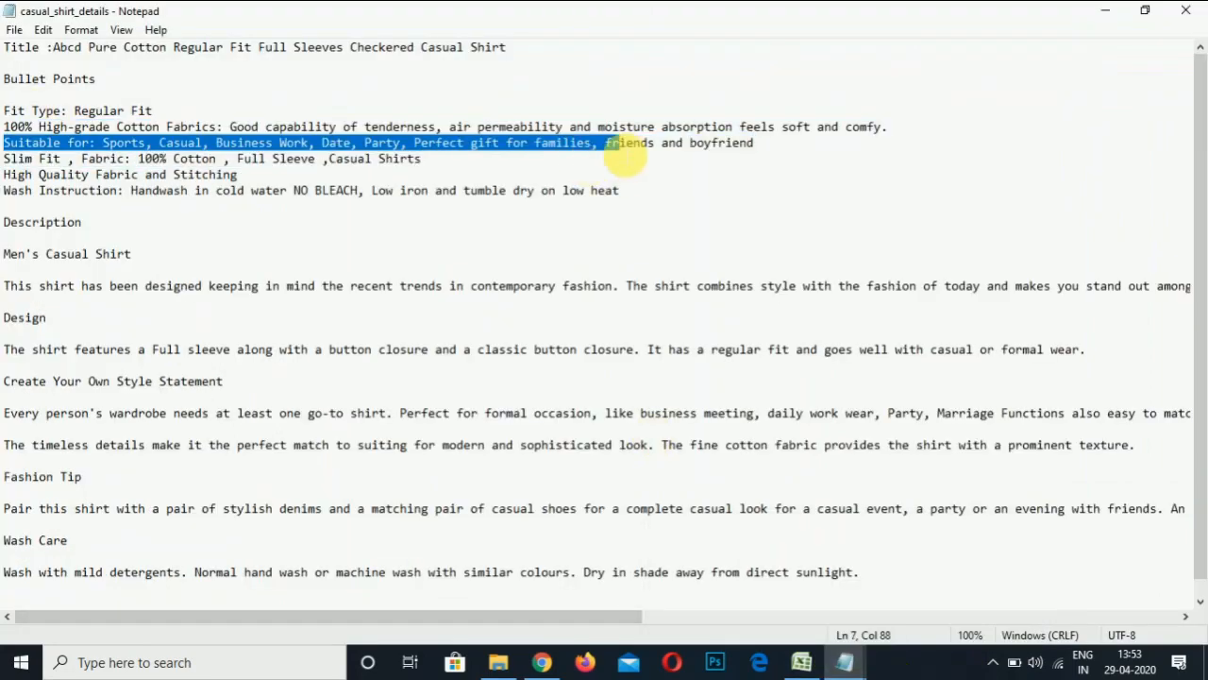
key(shift+Right)
key(shift+Right)
key(shift+Right)
key(shift+Right)
key(shift+Right)
key(shift+Right)
key(shift+Right)
key(shift+Right)
key(shift+Right)
key(shift+Right)
key(shift+Right)
key(shift+Right)
key(shift+Right)
key(shift+Right)
key(shift+Right)
key(shift+Right)
key(shift+Right)
key(shift+Right)
key(shift+Right)
key(ctrl+c)
click(801, 663)
double_click(1021, 490)
key(ctrl+v)
key(Return)
key(Up)
key(Right)
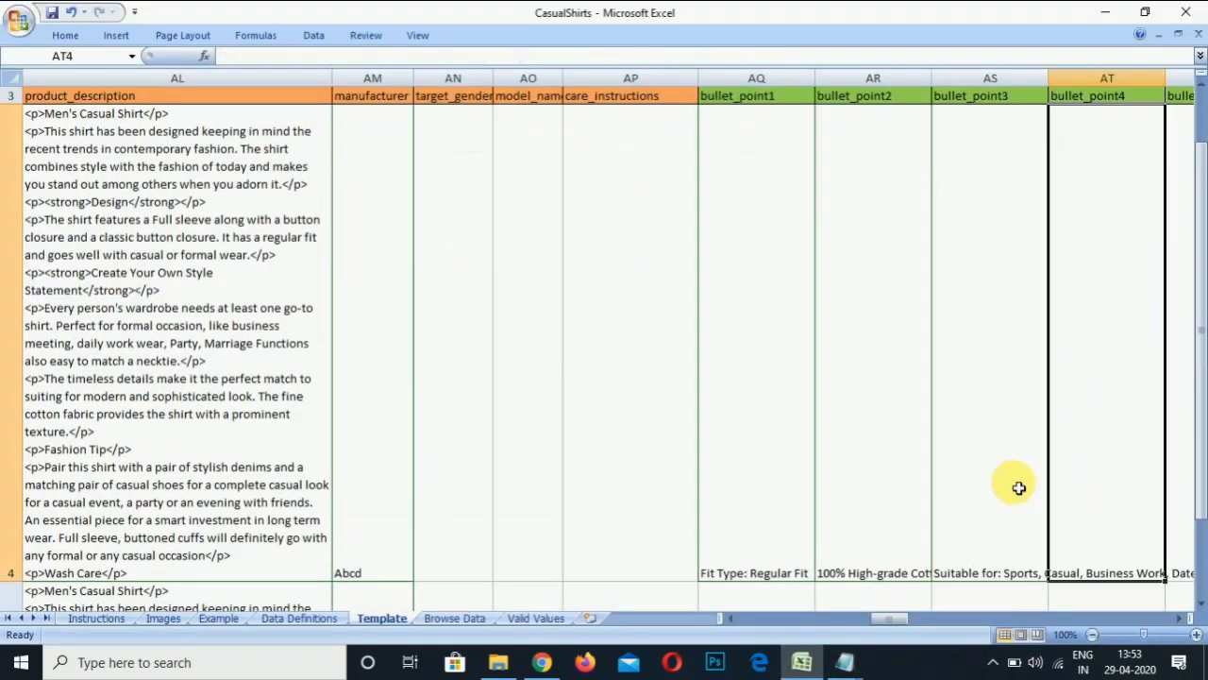
Step: Copy "Slim Fit , Fabric: 100% Cotton , Full Sleeve ,Casual Shirts" from Notepad into the row 4 bullet_point4 cell in Excel
mouse_move(844, 662)
click(746, 586)
drag(5, 161, 599, 161)
key(ctrl+c)
click(802, 662)
double_click(1127, 489)
key(ctrl+v)
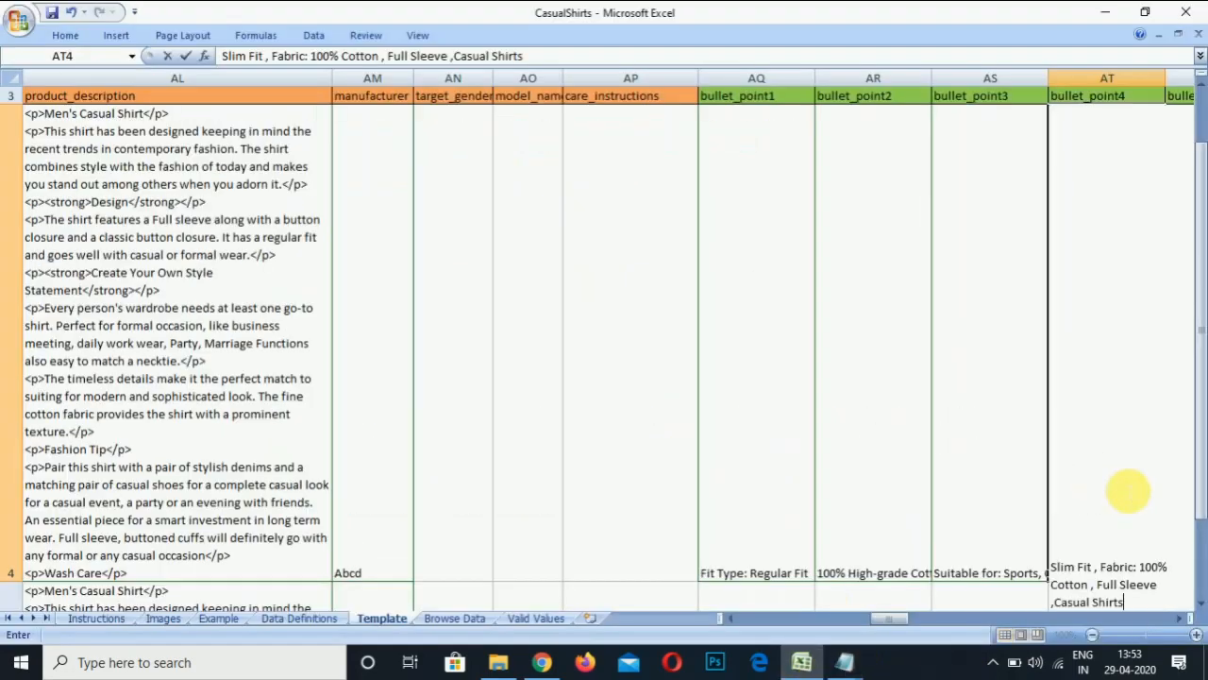
key(Return)
key(Up)
key(Right)
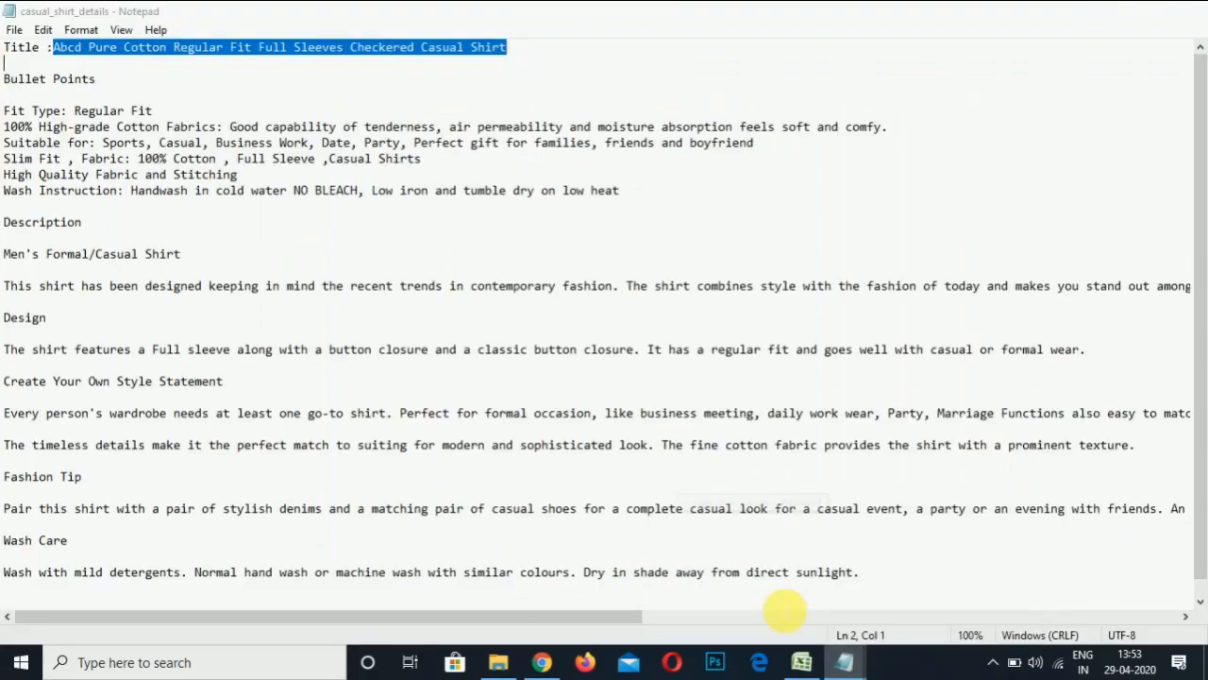
Step: Copy "High Quality Fabric and Stitching" from the Notepad details into the row 4 bullet_point5 cell in Excel
drag(237, 174, 11, 178)
key(ctrl+c)
click(801, 662)
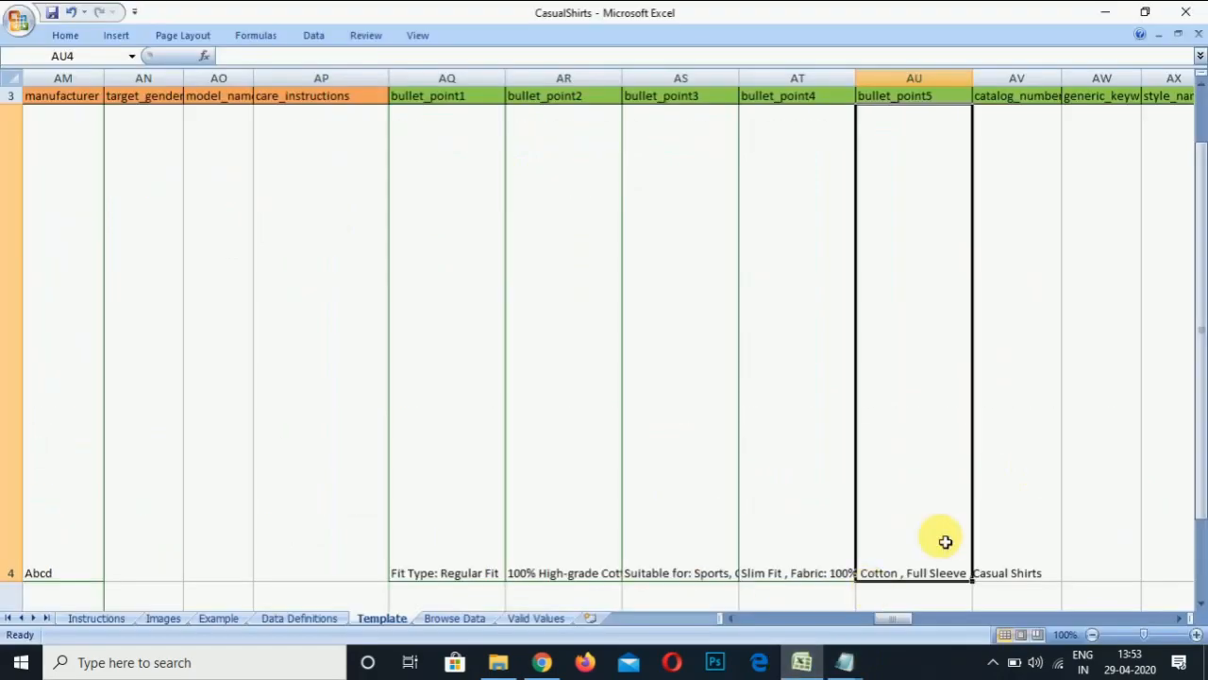
double_click(934, 529)
key(ctrl+v)
key(Return)
Step: Copy all five row 4 bullet points, bullet_point1 to bullet_point5, into row 5 for the second shirt
key(Up)
key(Left)
key(Left)
key(Left)
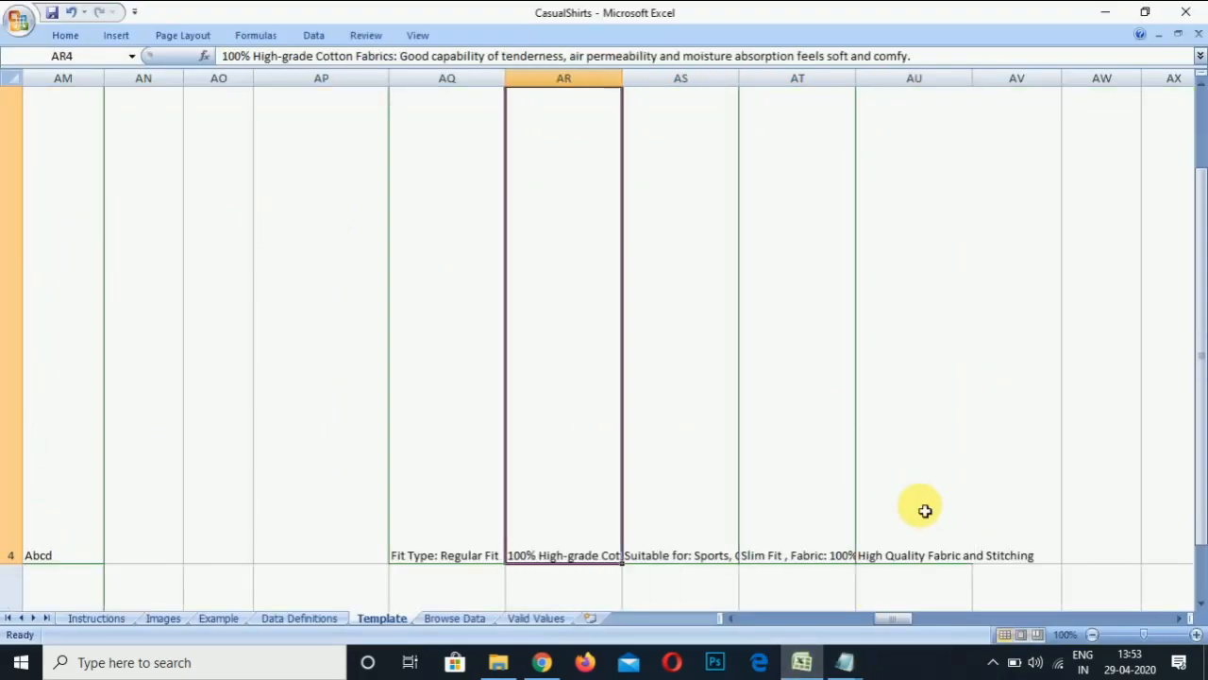
key(Left)
key(shift+Right)
key(shift+Right)
key(shift+Right)
key(shift+Right)
key(ctrl+c)
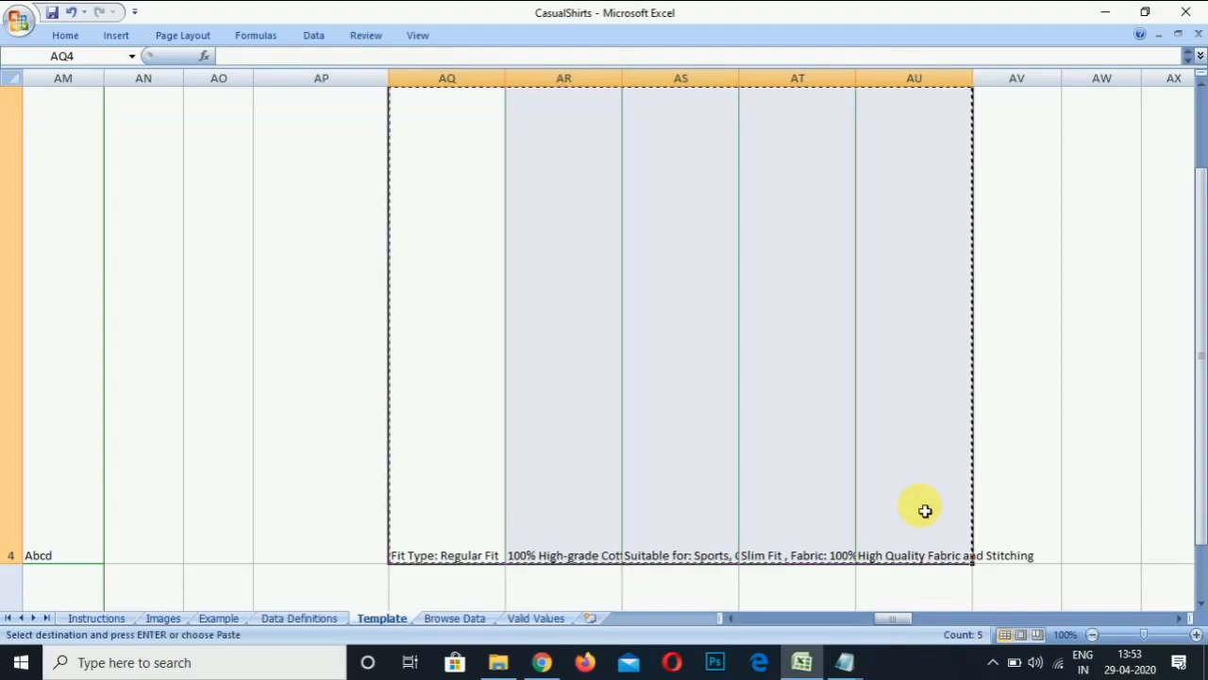
key(Down)
key(ctrl+v)
Step: Enter "casual shirts" as the row 4 Search Terms value under generic_keywords and copy that cell
key(Up)
key(Up)
key(Up)
key(Up)
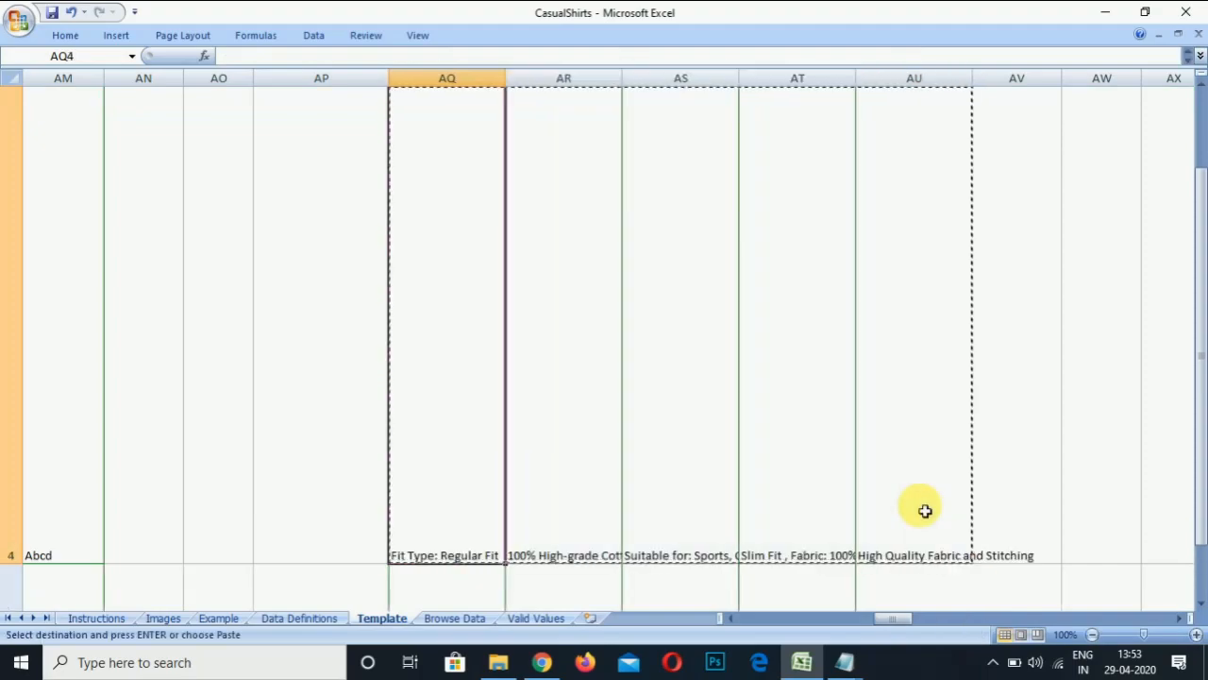
key(Right)
key(Right)
key(Right)
key(Right)
key(Right)
key(Down)
key(Down)
key(Right)
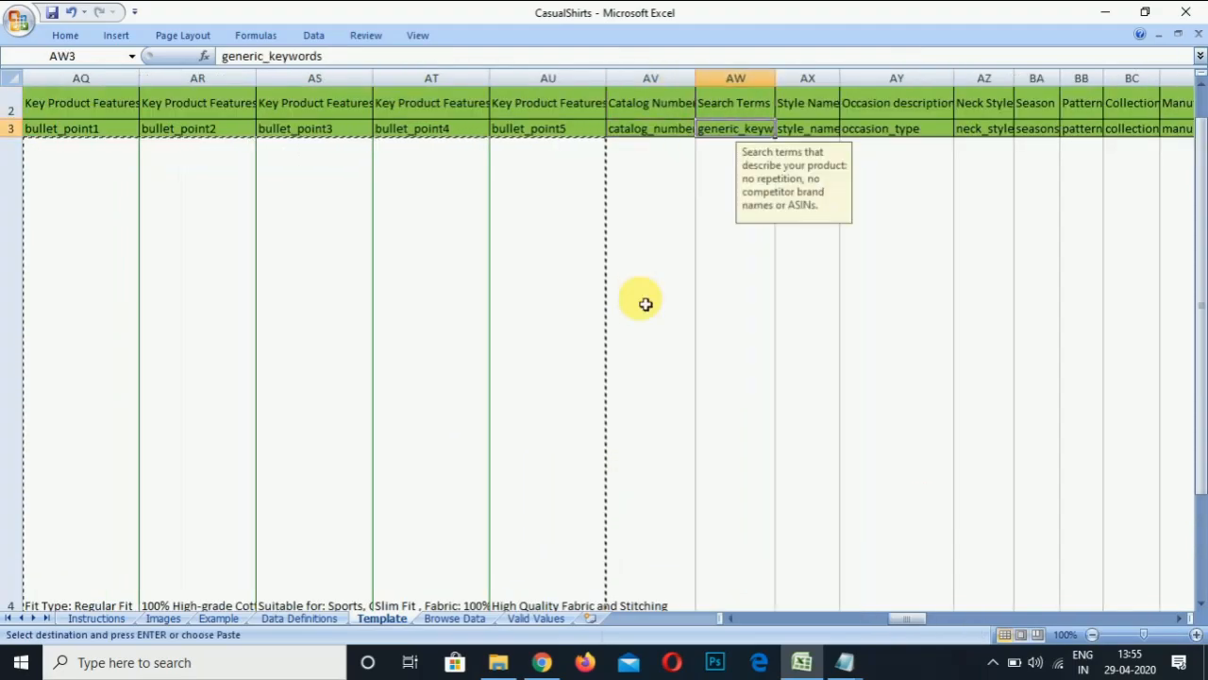
key(Down)
text(casual shirts)
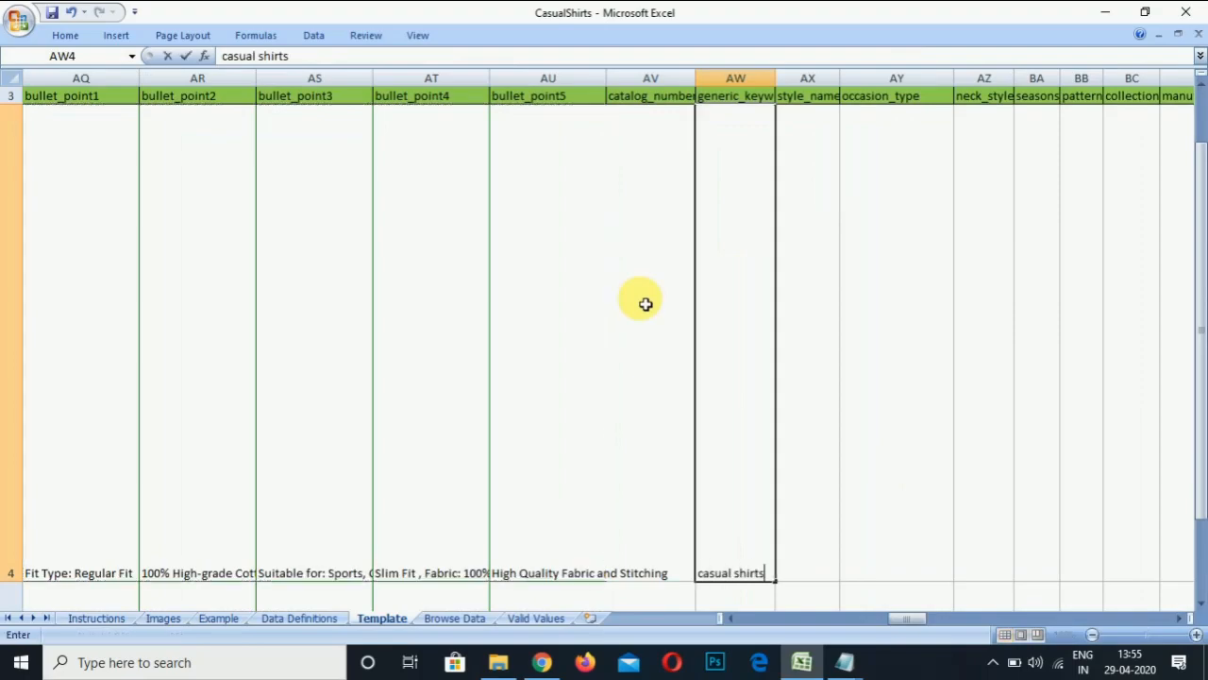
key(ctrl+Return)
key(ctrl+c)
Step: Review the header notes of the columns after Search Terms, from Style Name through to Shipping Weight
key(Up)
key(Up)
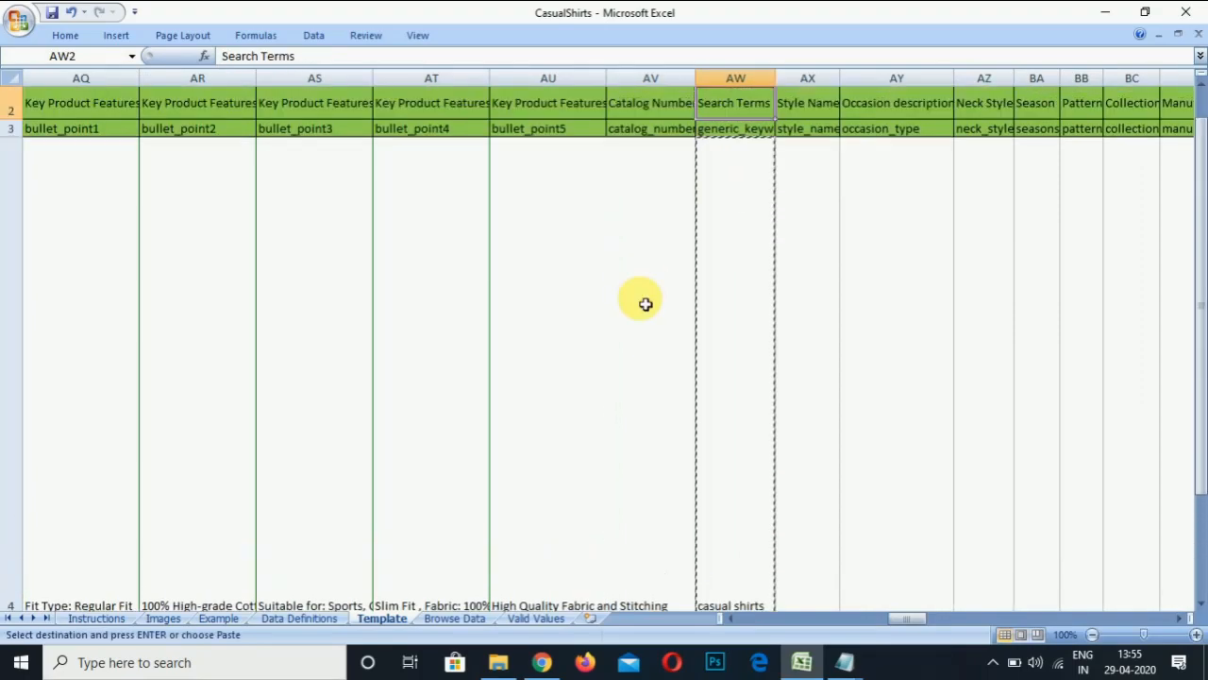
key(Down)
key(Right)
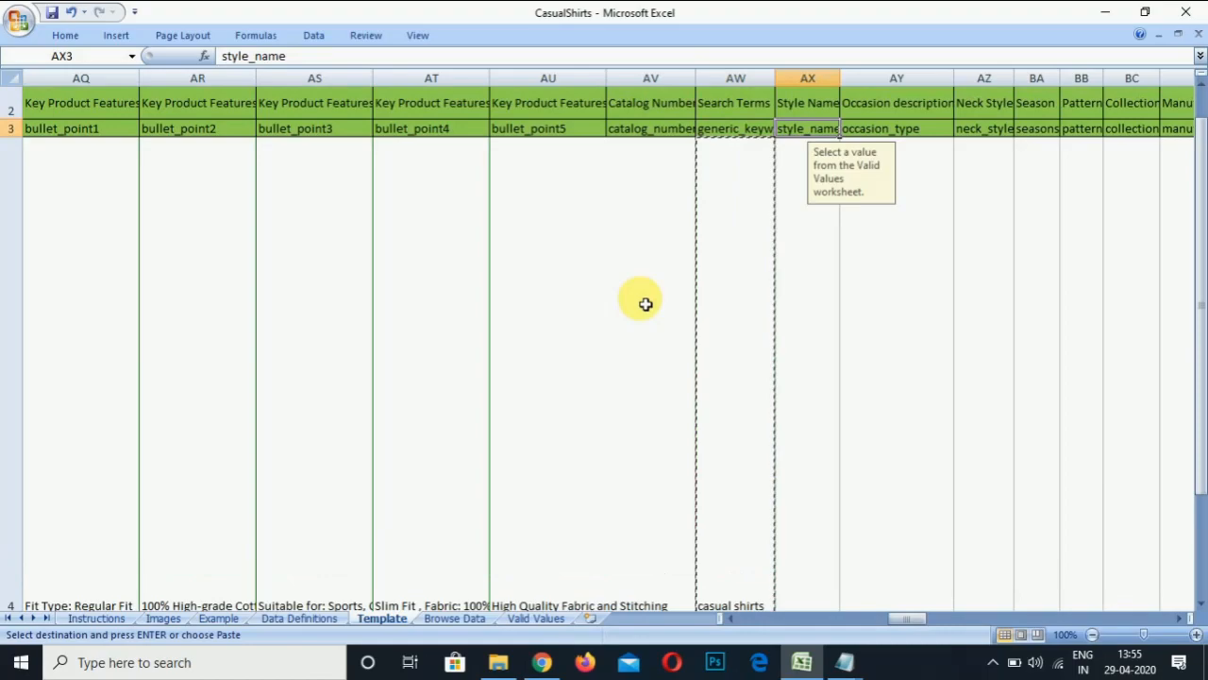
key(Right)
key(Right)
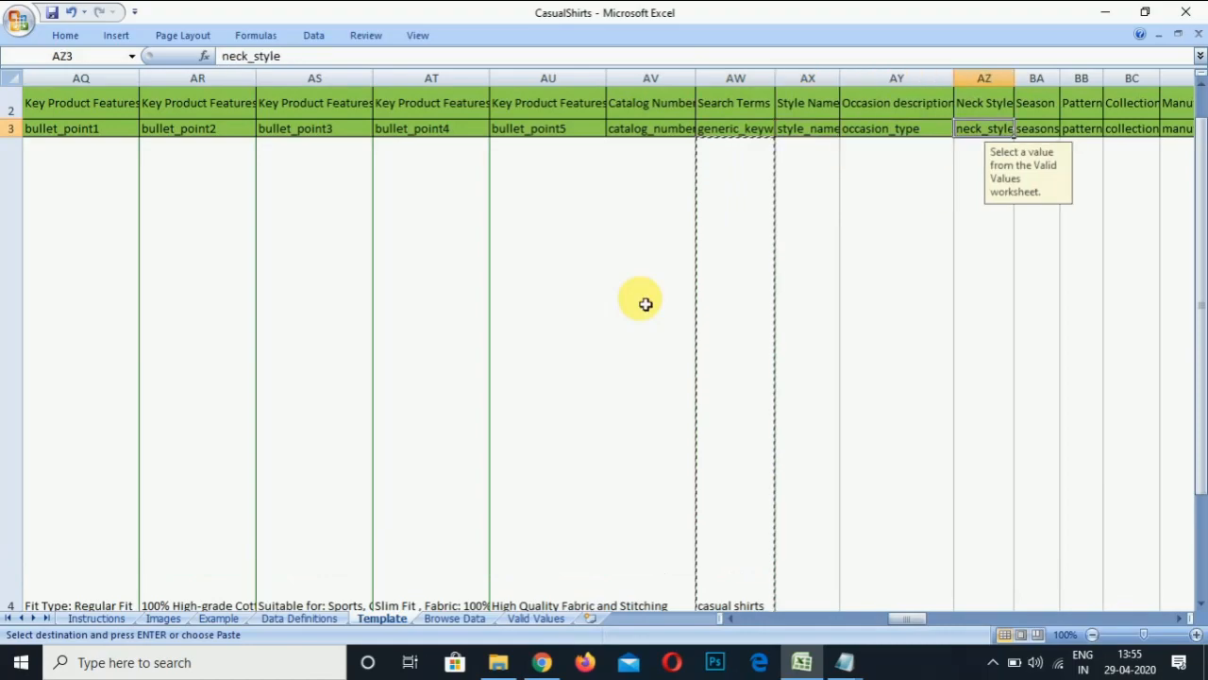
key(Right)
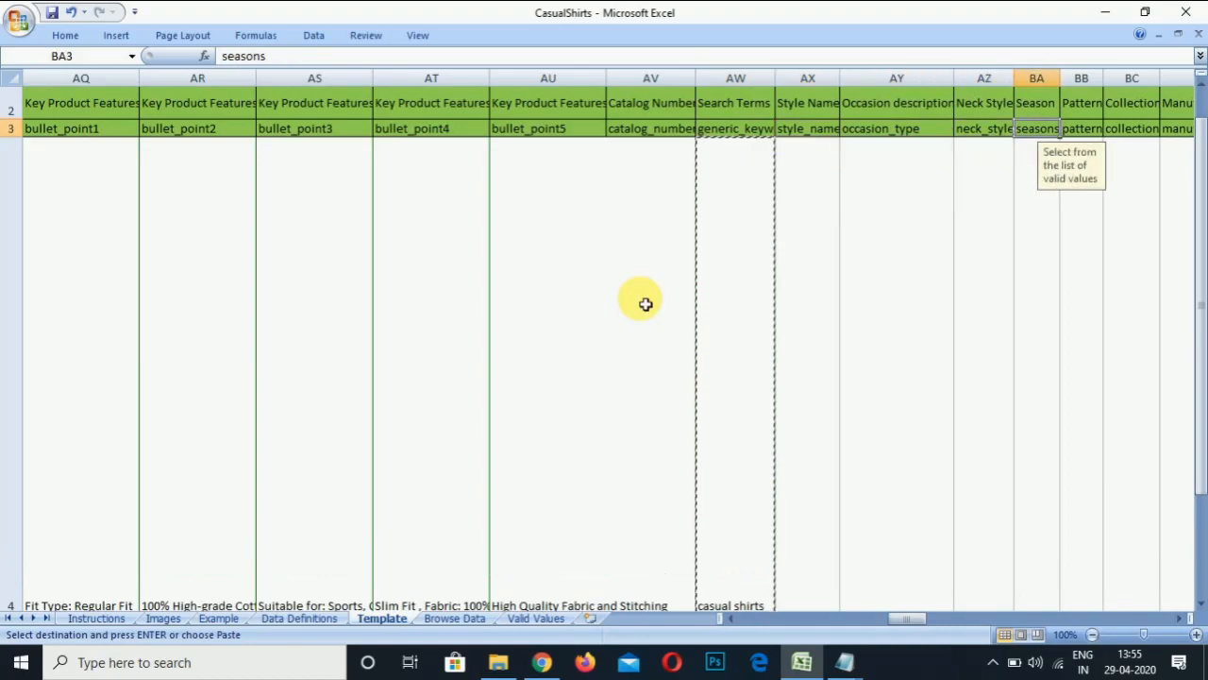
key(Right)
key(Right)
key(Right)
key(Right)
key(Right)
key(Right)
key(Right)
key(Right)
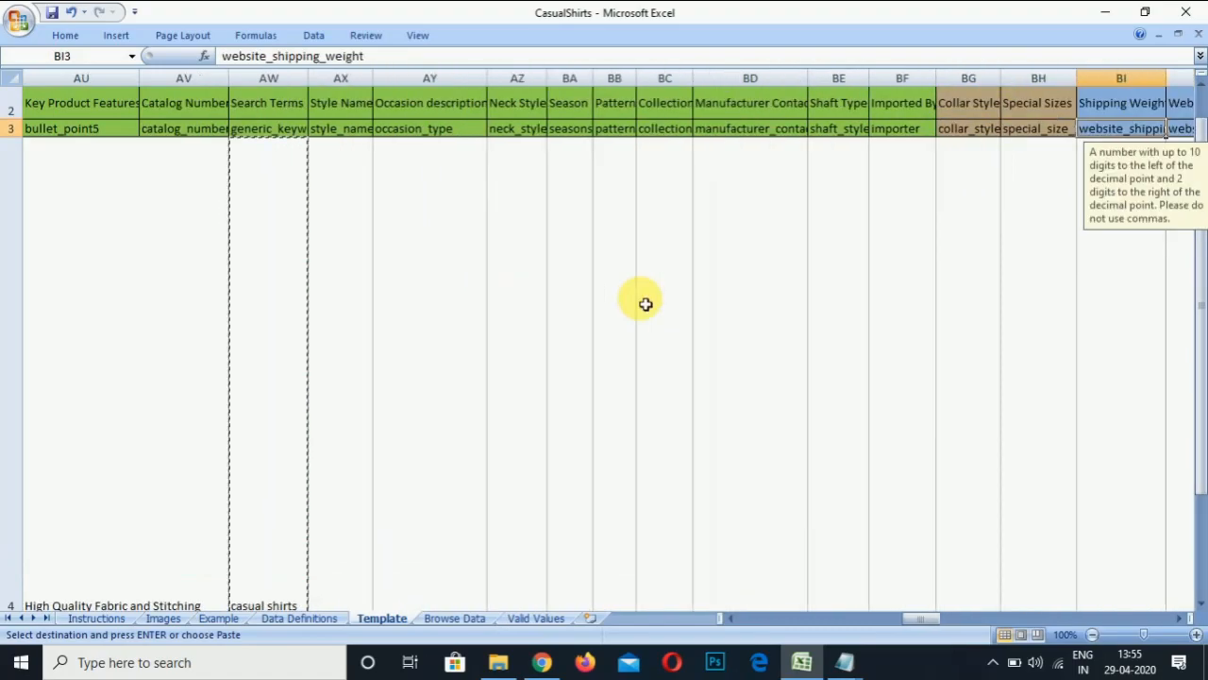
Step: Review the header notes of the dimension columns, from Website Shipping Weight Unit Of Measure to Item Length, and of Country/Region of Origin
key(Right)
key(Right)
key(Right)
key(Right)
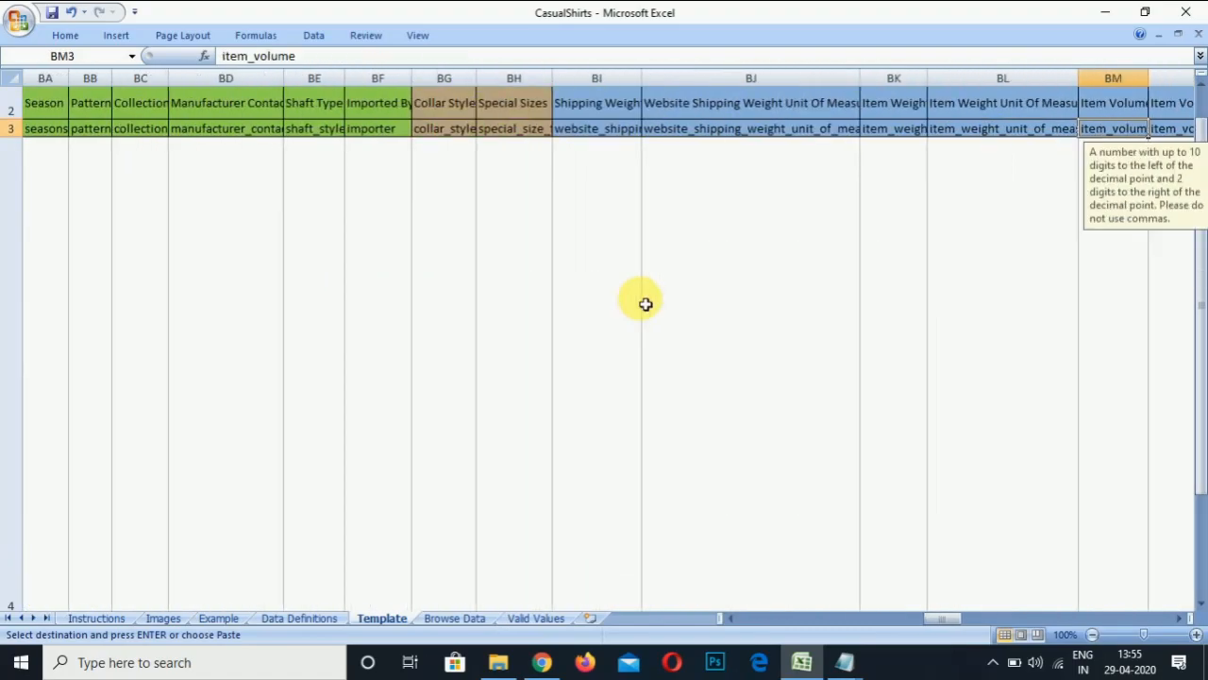
key(Right)
key(Right)
key(Right)
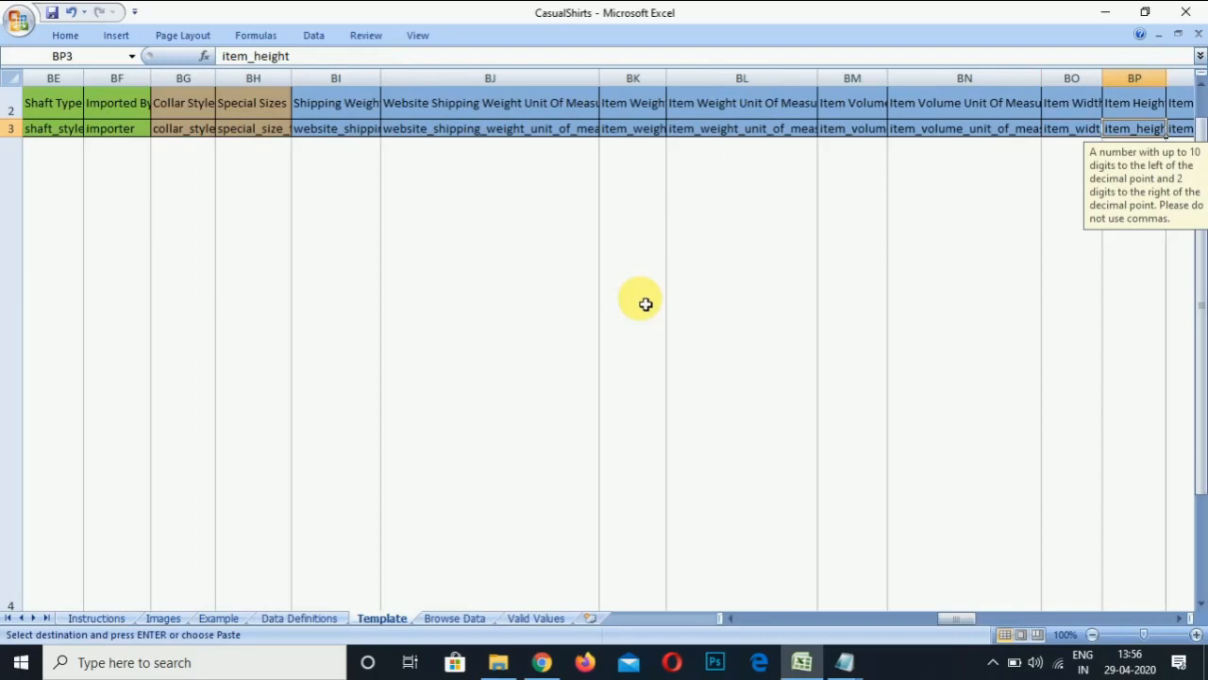
key(Right)
key(Right)
key(Right)
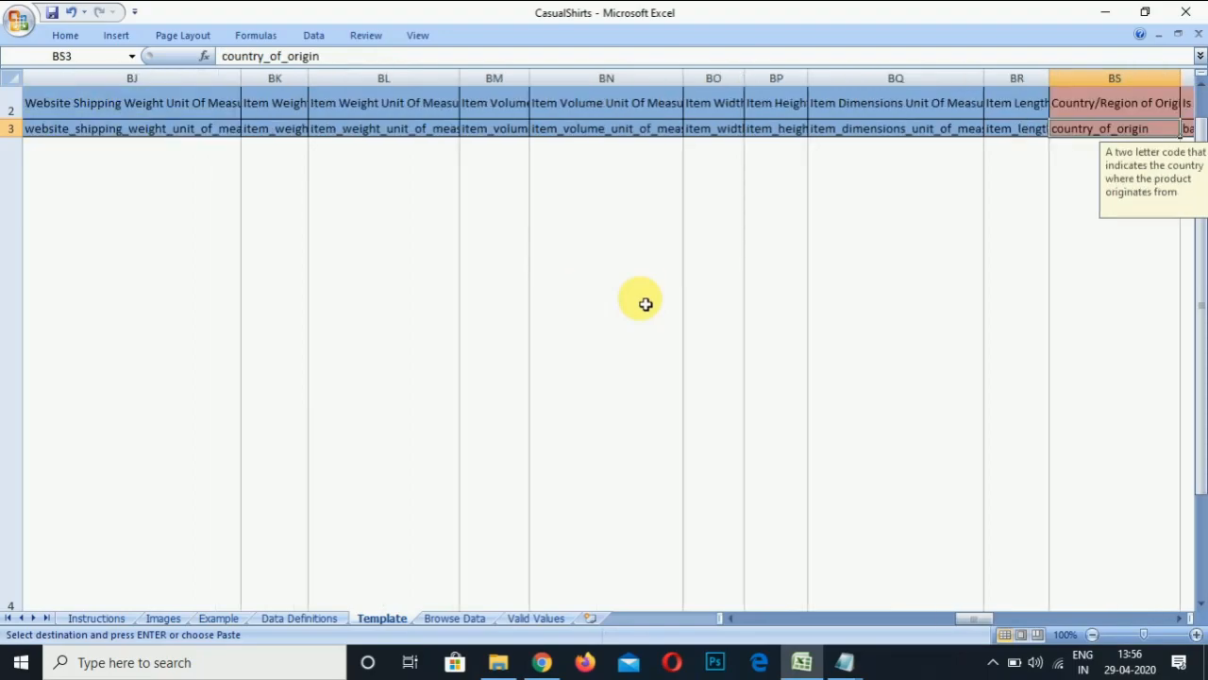
Step: Review the header notes of the remaining compliance and offer columns, from the battery fields and HSN Code through to Product Tax Code
key(Right)
key(Right)
key(Right)
key(Right)
key(Right)
key(Right)
key(Right)
key(Right)
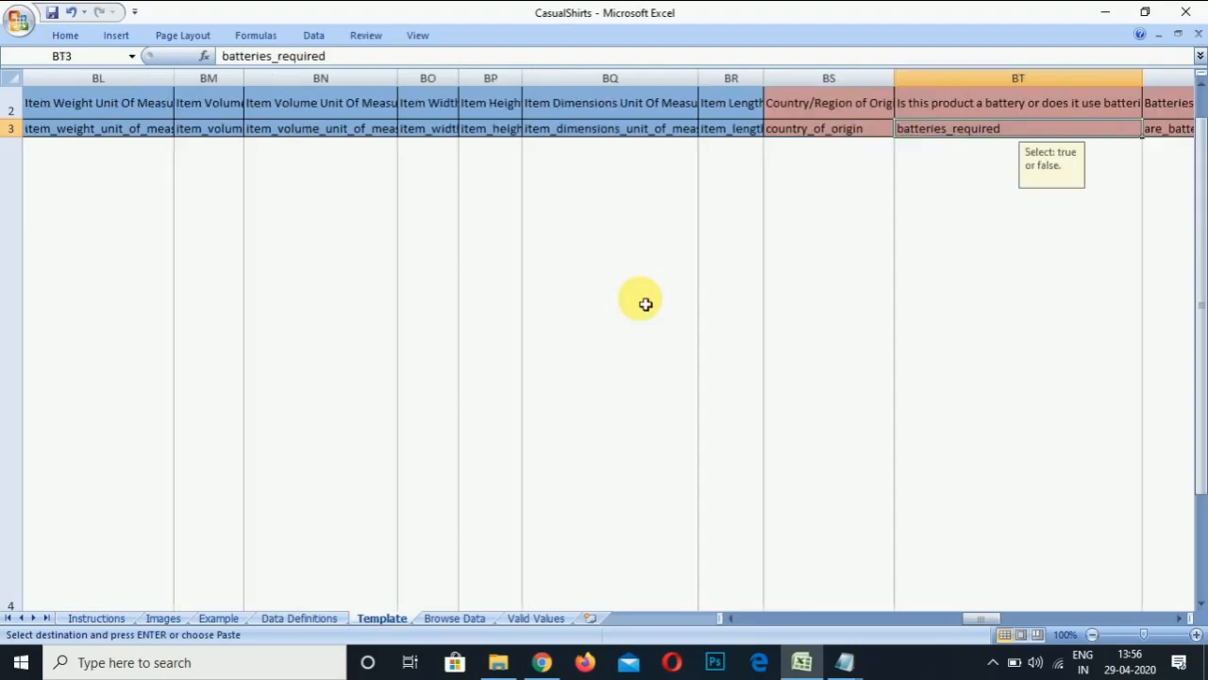
key(Right)
key(Right)
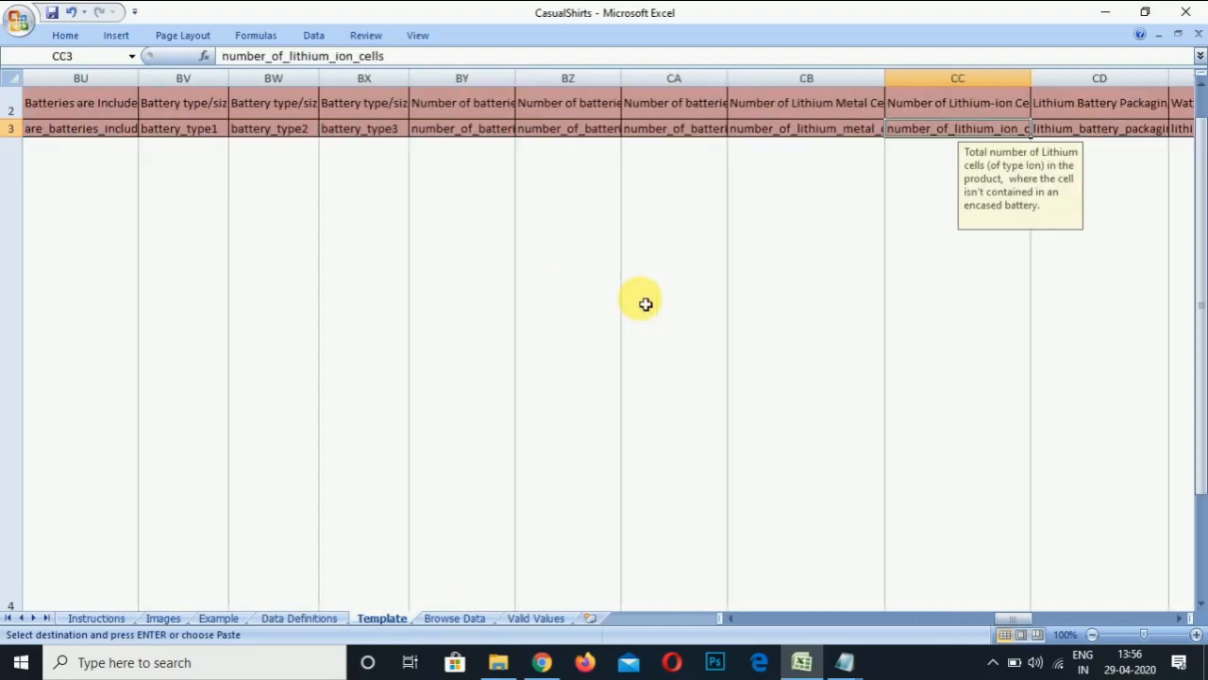
key(Right)
key(Right)
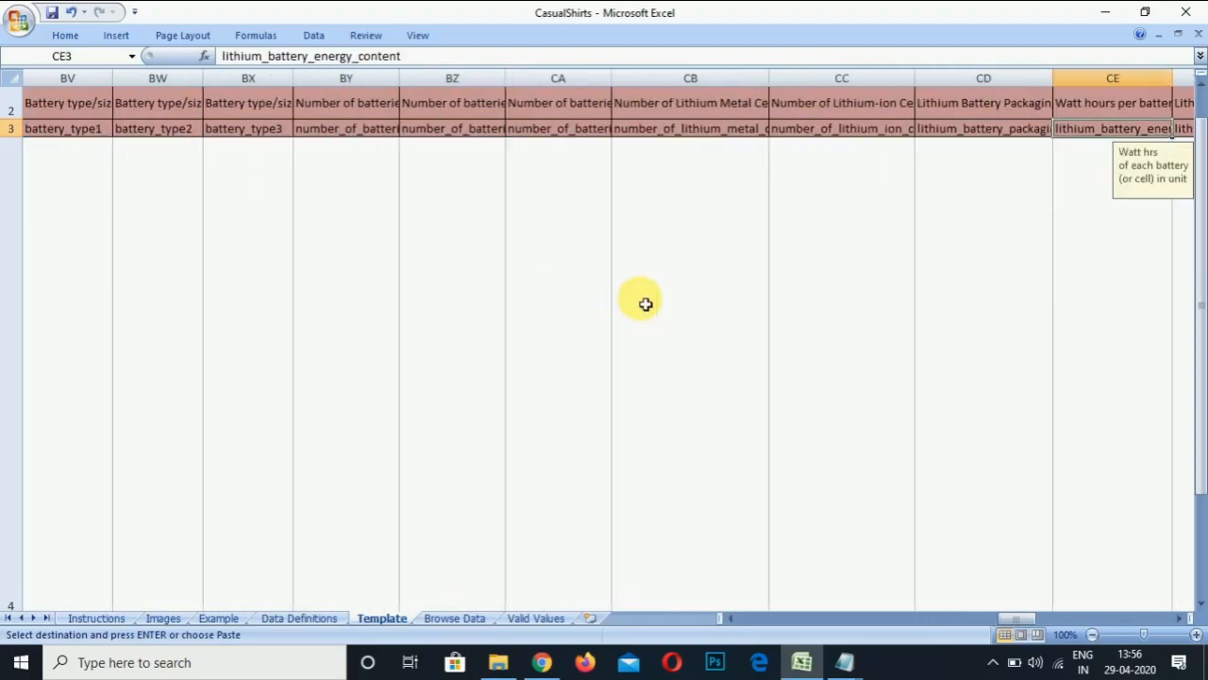
key(Right)
key(Right)
key(Right)
key(Right)
key(Right)
key(Right)
key(Right)
key(Right)
key(Right)
key(Right)
key(Right)
key(Right)
key(Right)
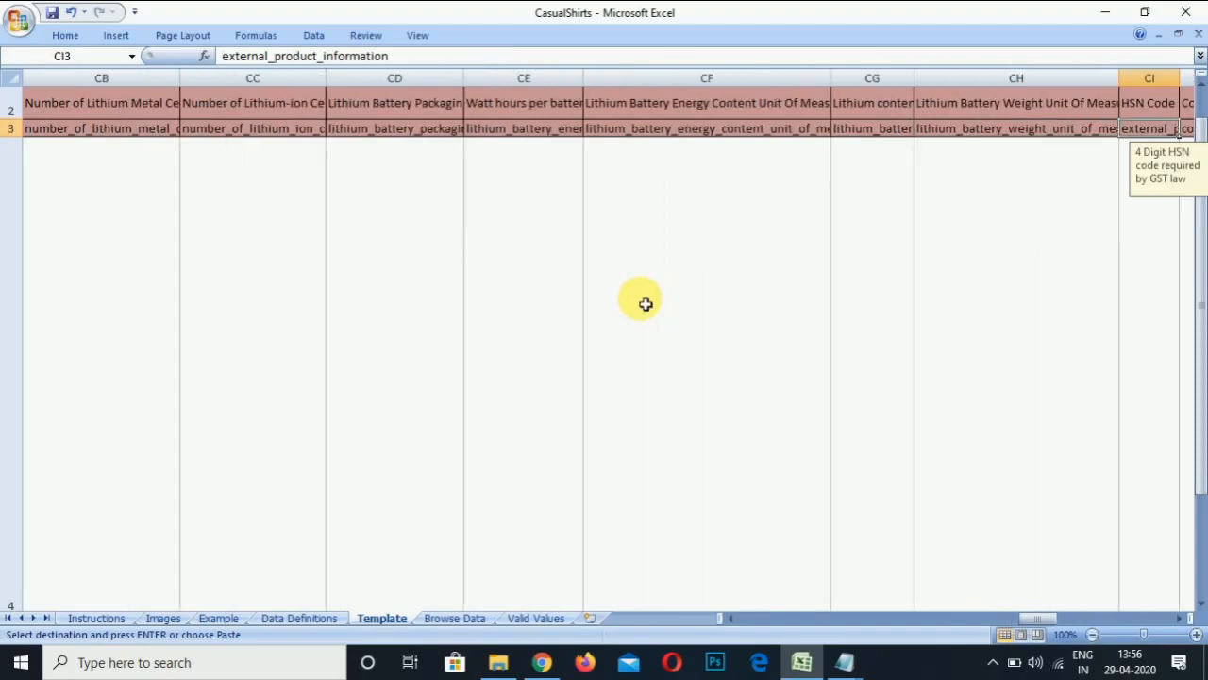
key(Right)
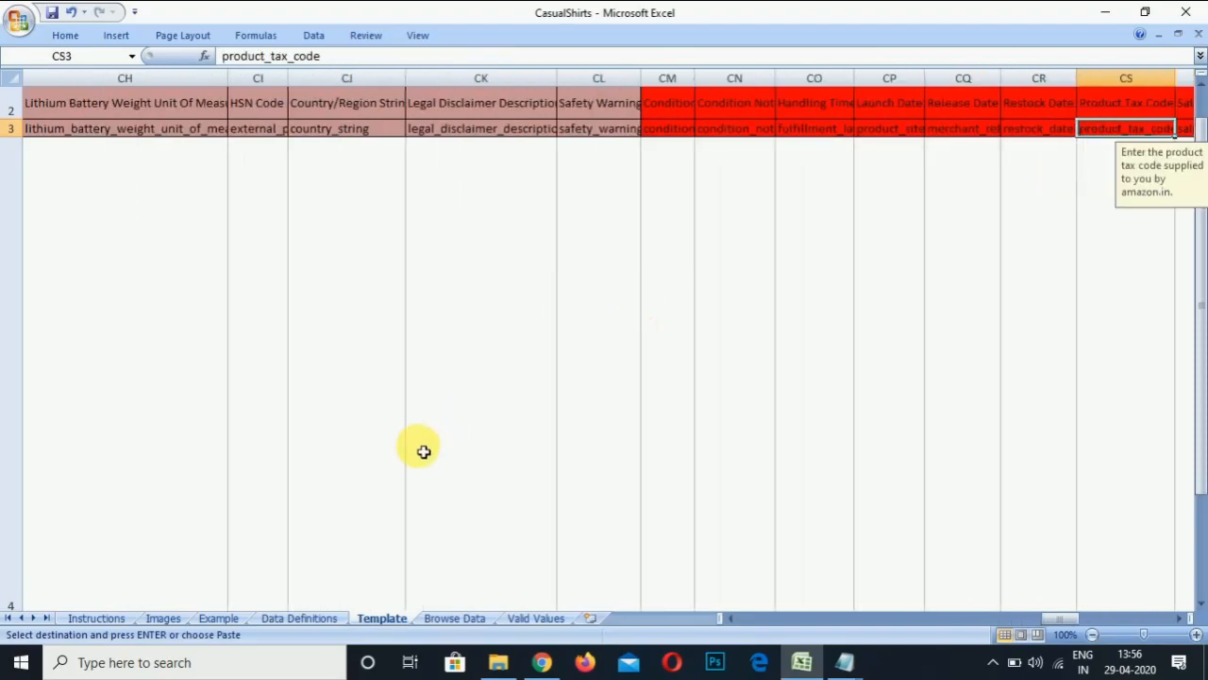
Step: Check the Data Definitions sheet and look back over the Template sheet's column headers from Product Tax Code to the Adult Flag area
click(298, 619)
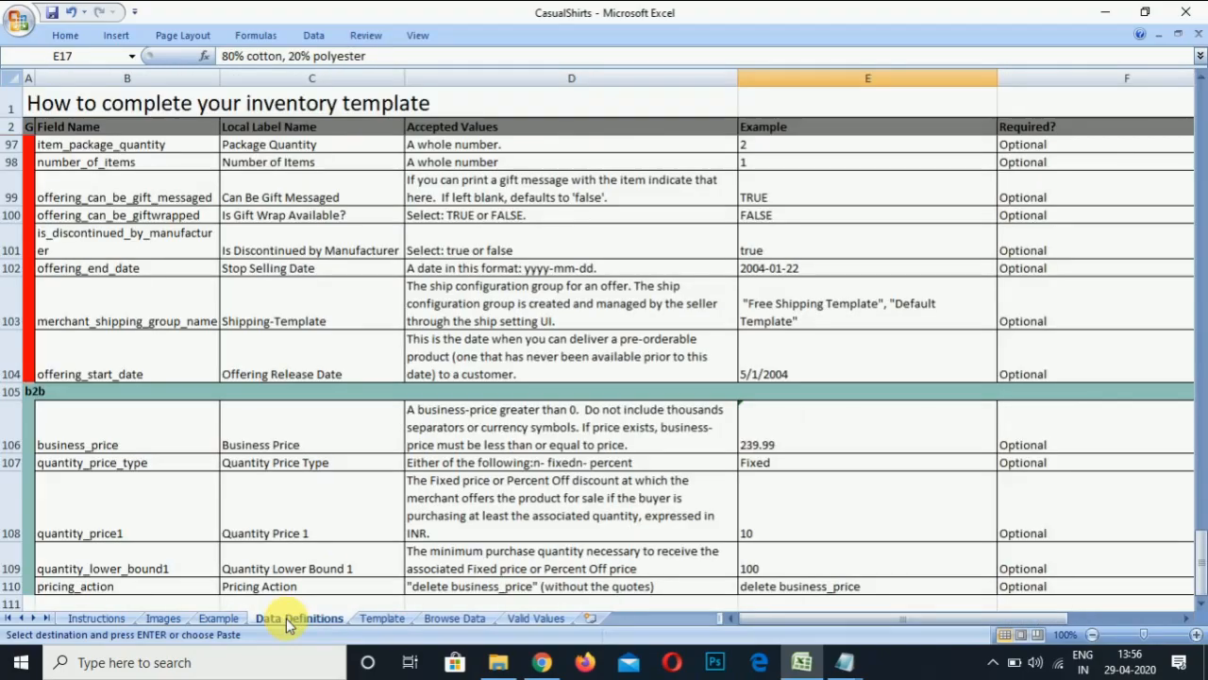
click(381, 618)
key(Up)
key(Left)
key(Left)
key(Left)
key(Left)
key(Left)
key(Left)
key(Left)
key(Left)
key(Left)
key(Left)
key(Left)
key(Left)
key(Left)
key(Left)
key(Left)
key(Left)
key(Left)
key(Left)
key(Left)
key(Left)
key(Left)
key(Left)
key(Left)
key(Left)
key(Left)
key(Left)
key(Left)
key(Left)
key(Left)
key(Left)
key(Left)
key(Left)
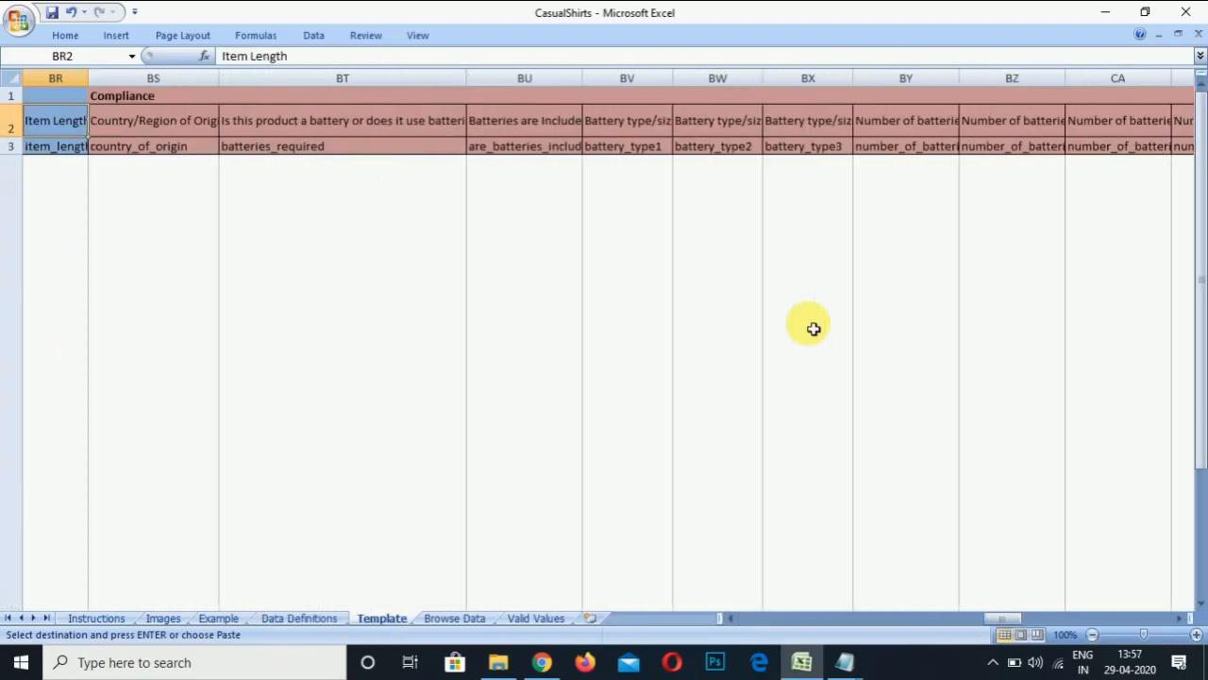
key(Left)
key(Left)
key(Left)
key(Left)
key(Left)
key(Left)
key(Left)
key(Left)
key(Left)
key(Left)
key(Left)
key(Left)
key(Left)
key(Left)
key(Left)
key(Left)
key(Left)
key(Left)
key(Left)
key(Left)
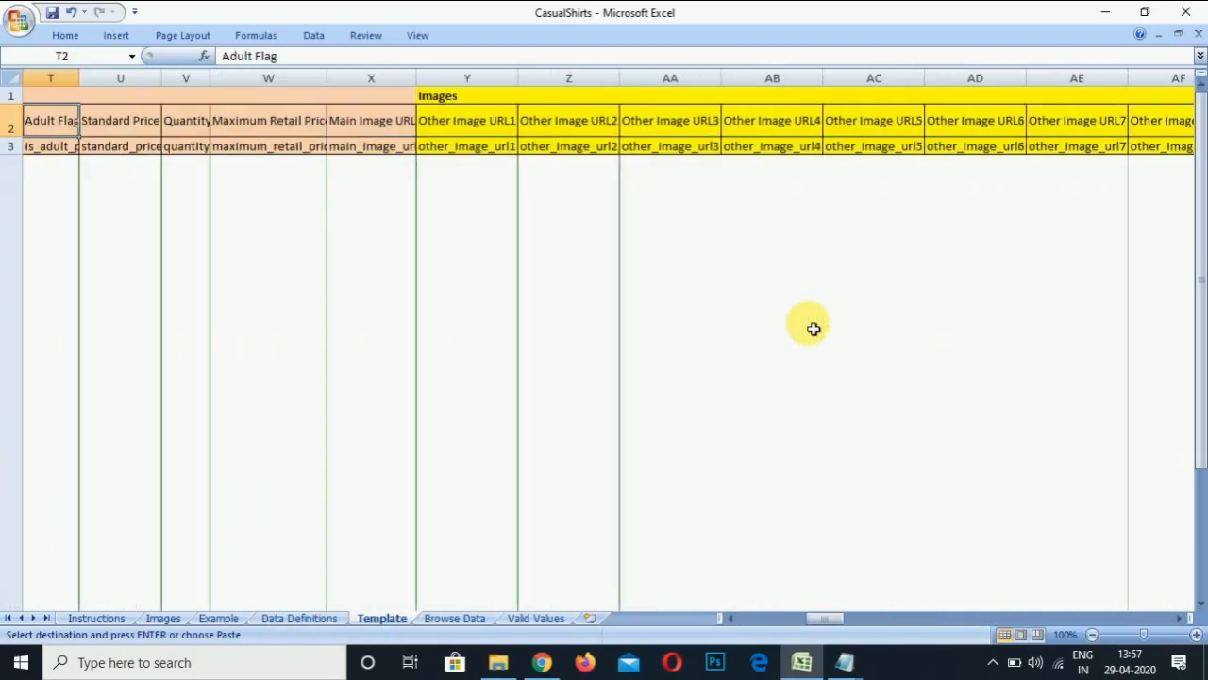
key(Right)
key(Right)
key(Right)
key(Right)
key(Right)
key(Right)
key(Right)
key(Right)
key(Right)
key(Right)
key(Right)
key(Right)
key(Right)
key(Right)
key(Right)
key(Right)
key(Right)
key(Right)
key(Right)
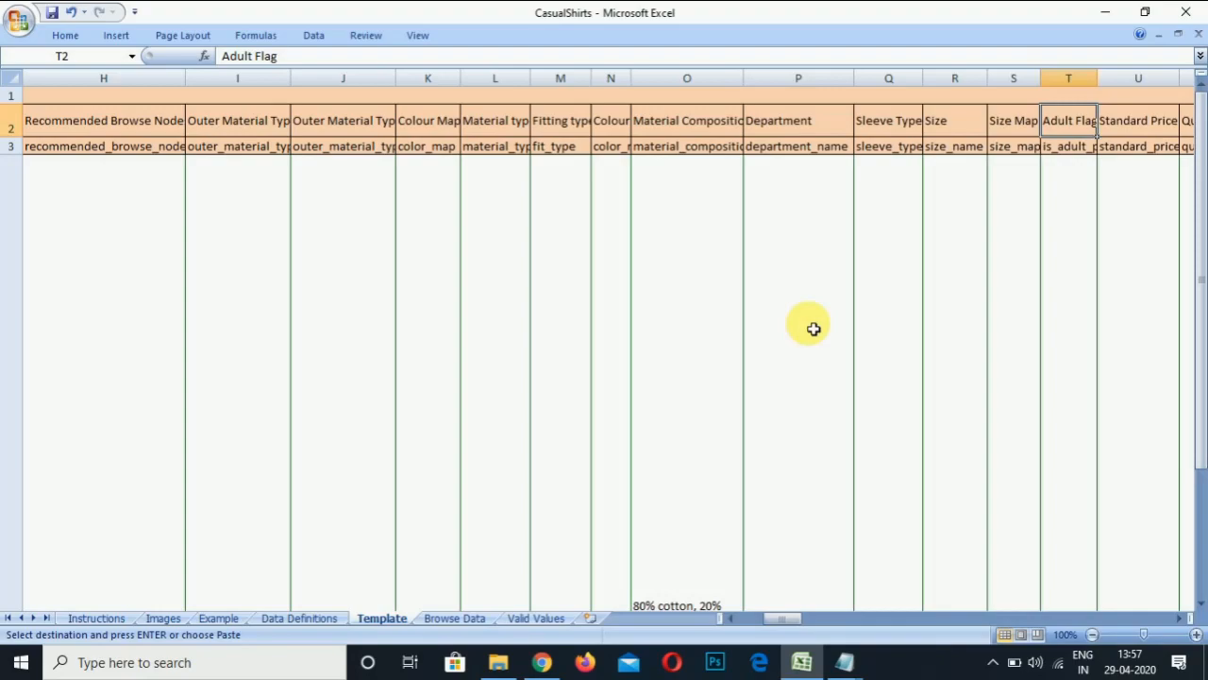
Step: Save the CasualShirts workbook and switch to Chrome to open Seller Central's Upload your Inventory File page
click(12, 17)
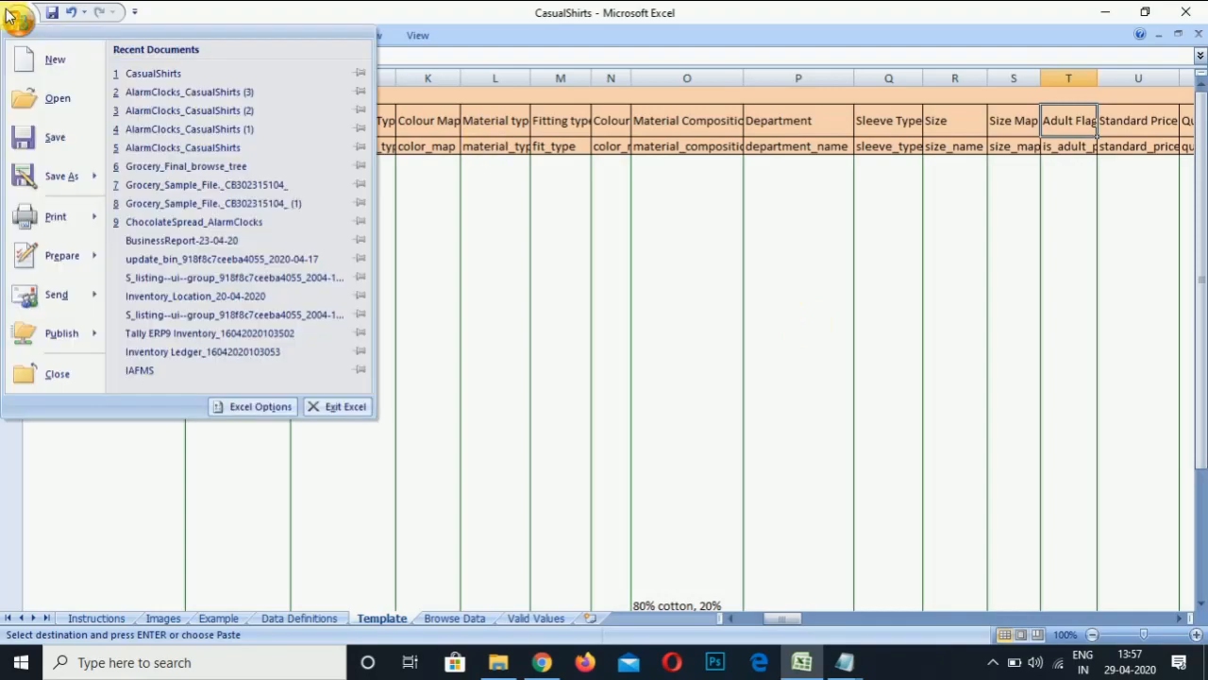
click(52, 136)
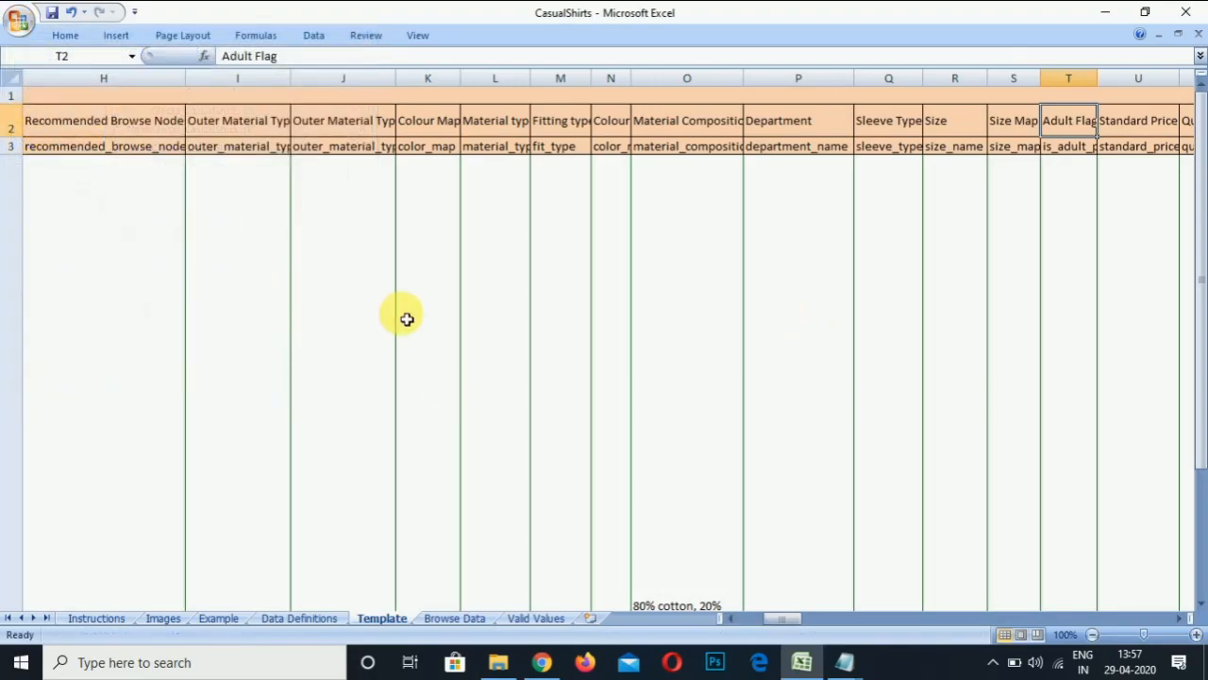
click(542, 662)
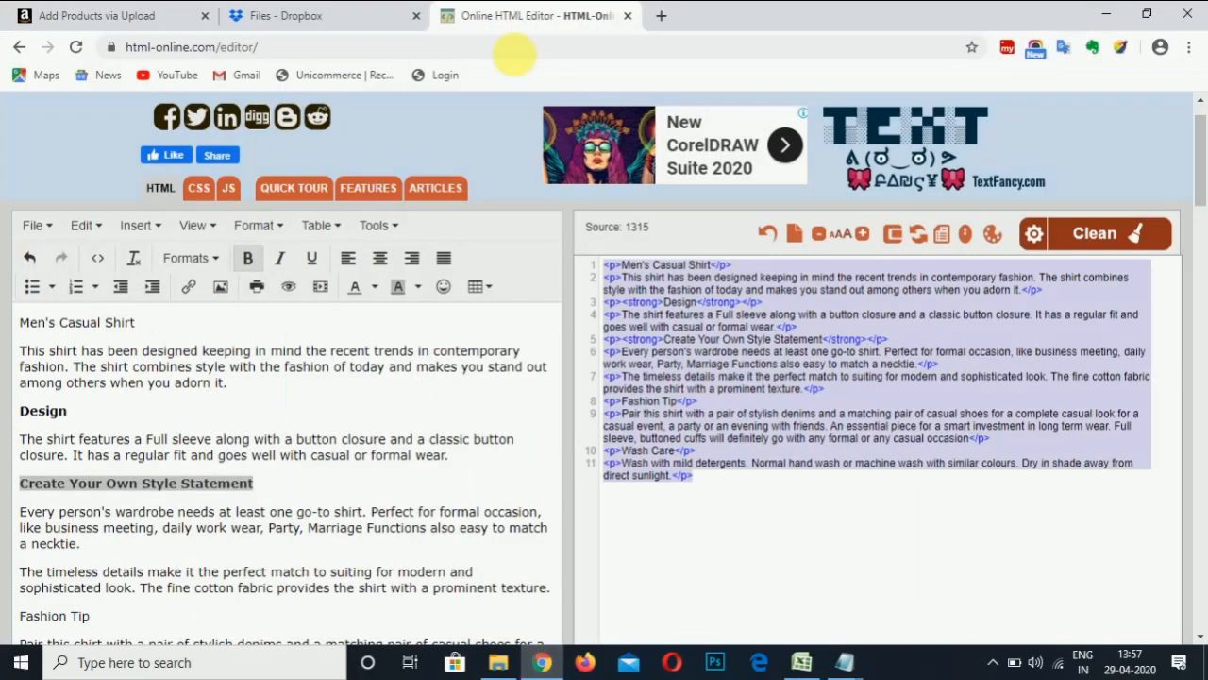
click(141, 10)
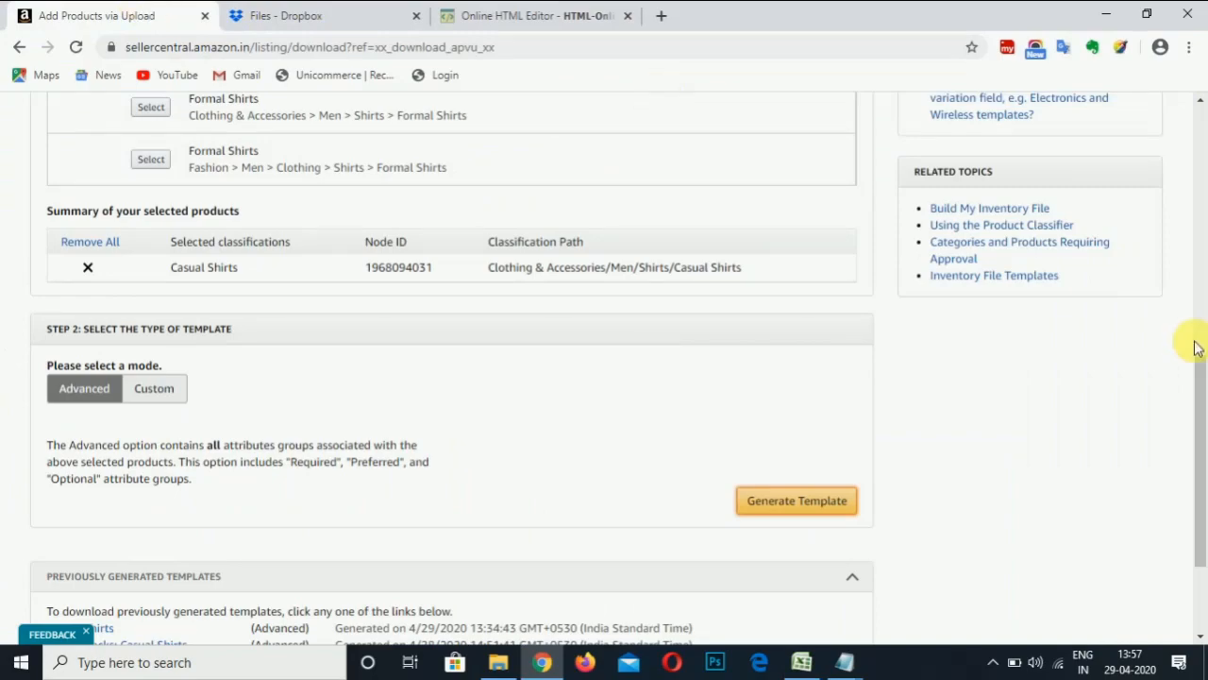
drag(1197, 368, 1201, 120)
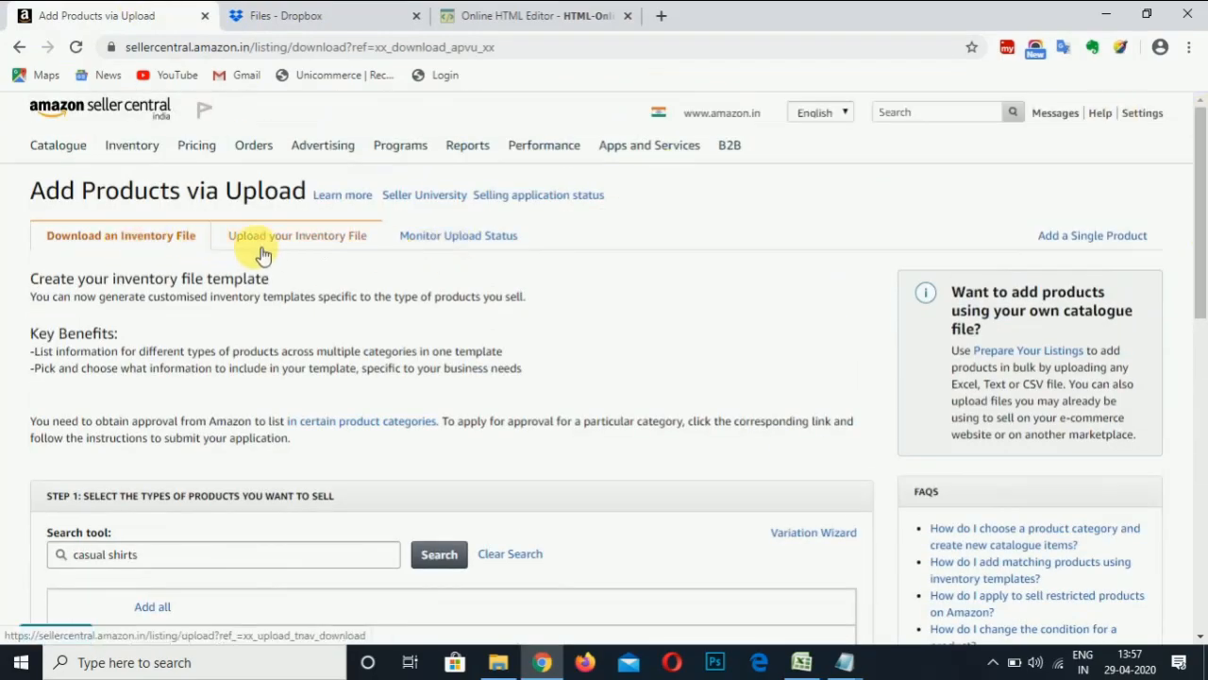
click(298, 243)
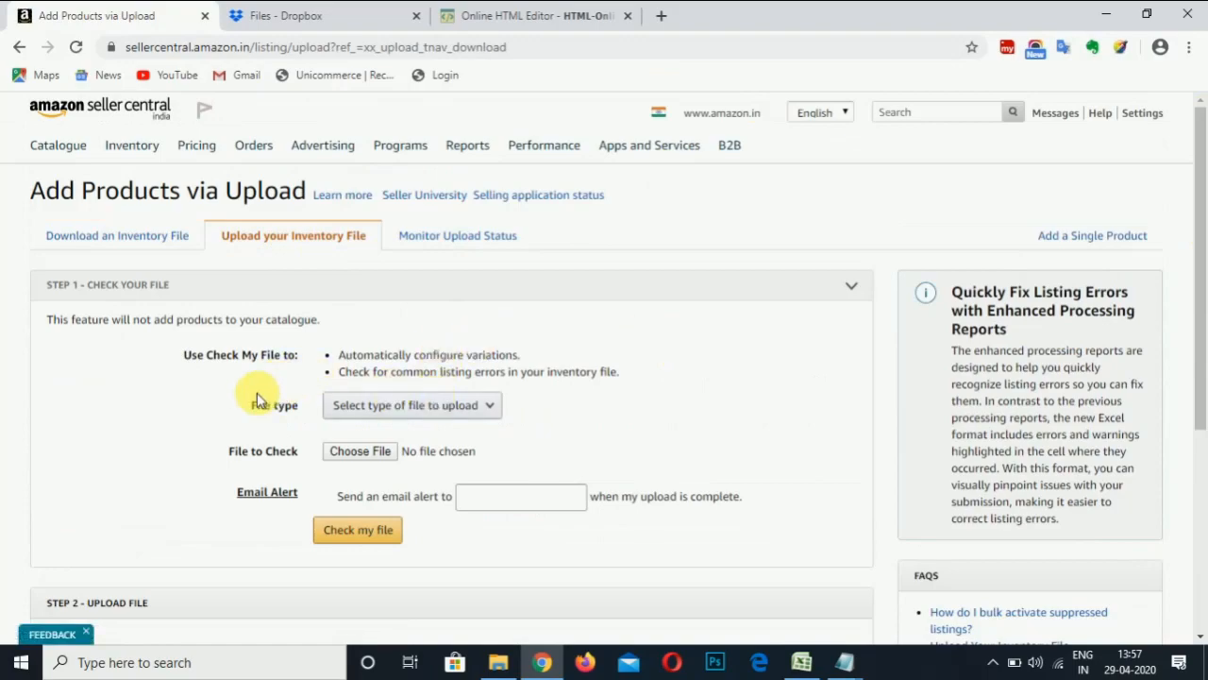
Step: Under Check Your File, set the file type to Inventory Files and choose CasualShirts.xlsm from the Downloads folder
scroll(1204, 255, down, 1)
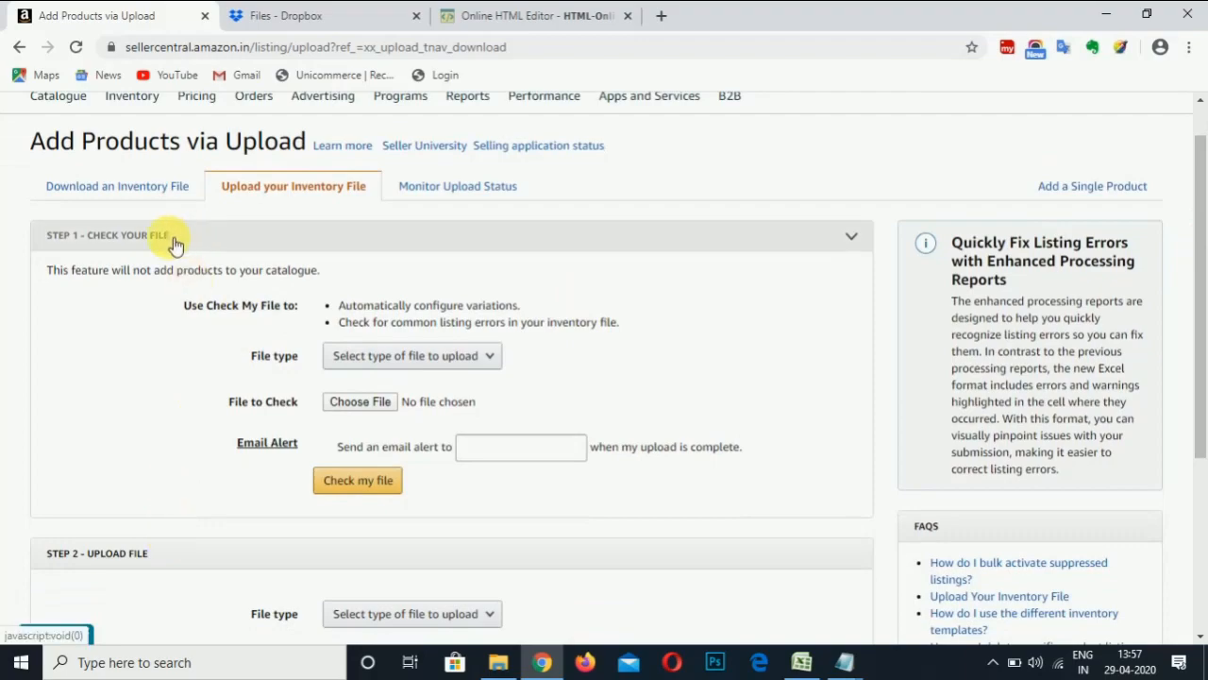
click(466, 360)
click(463, 359)
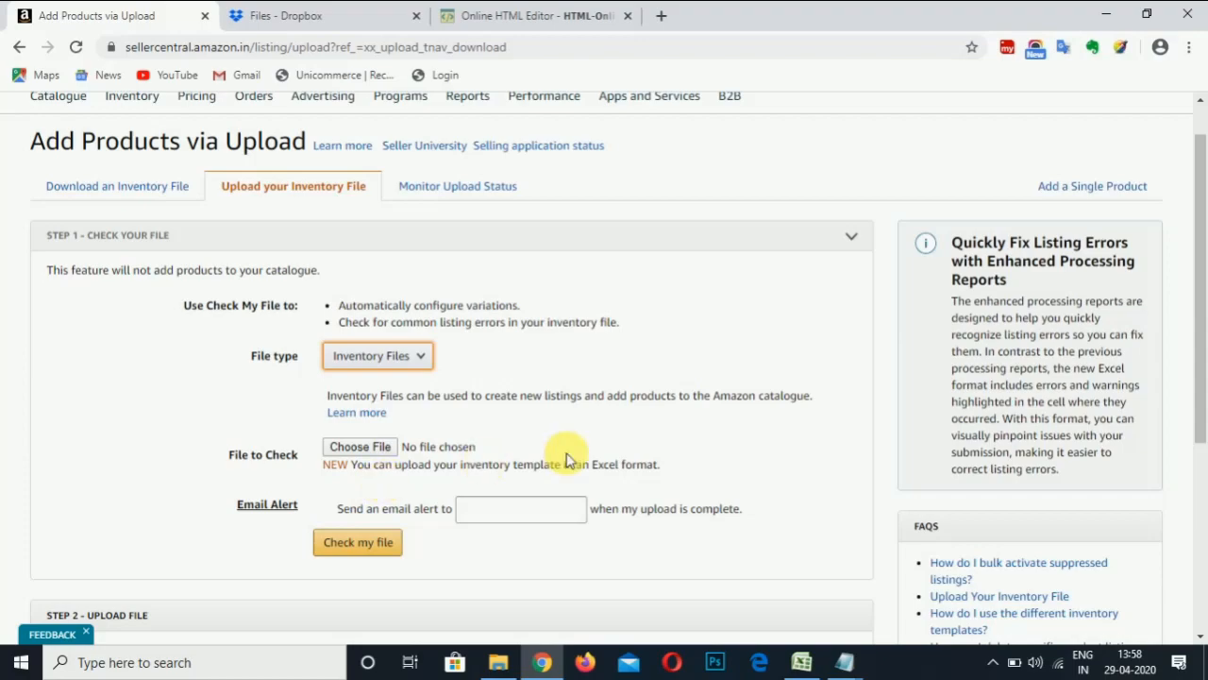
click(371, 446)
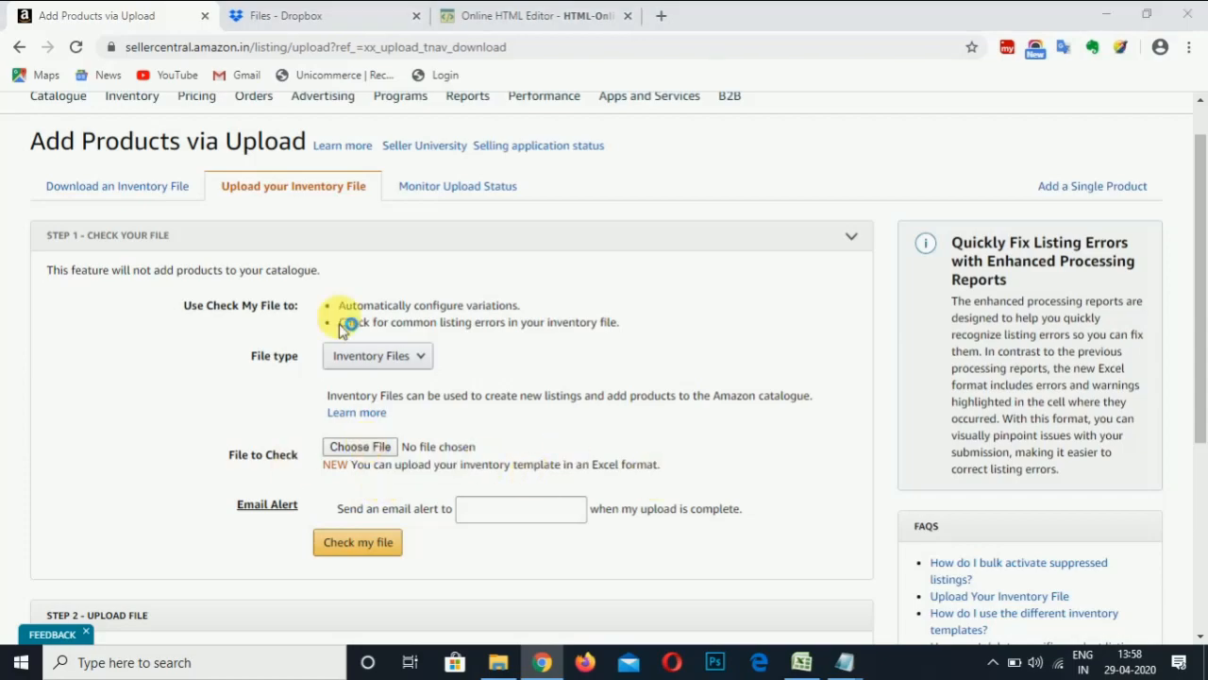
scroll(85, 146, up, 3)
click(81, 133)
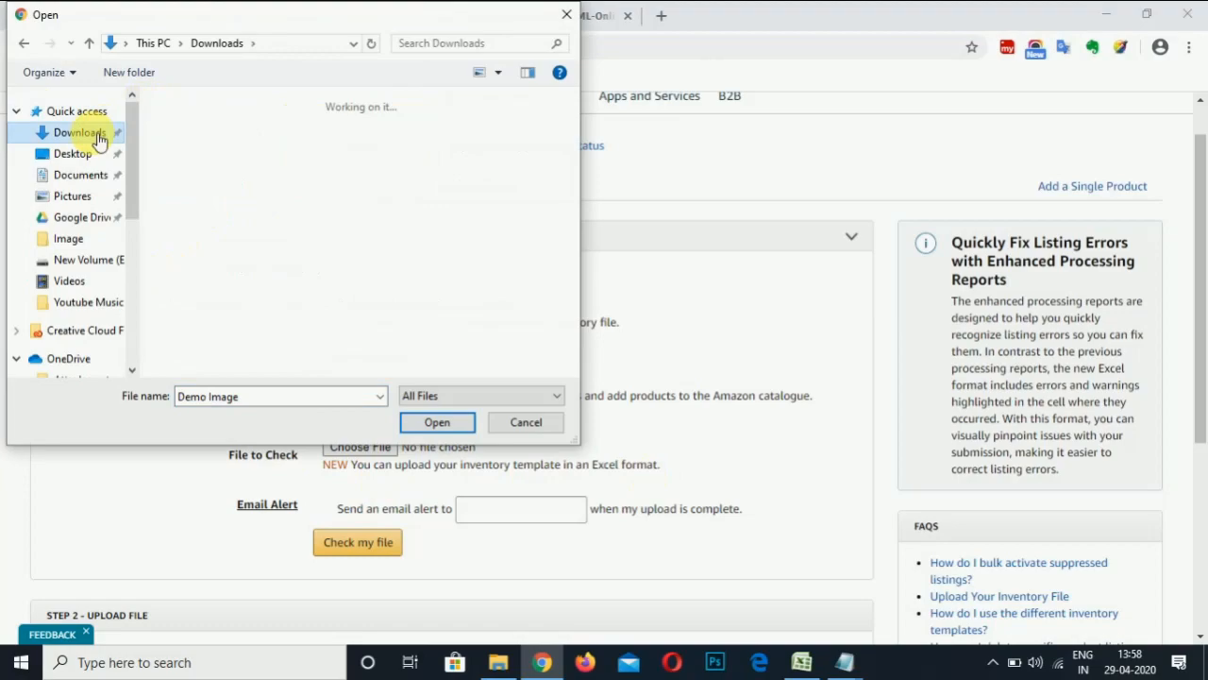
double_click(184, 175)
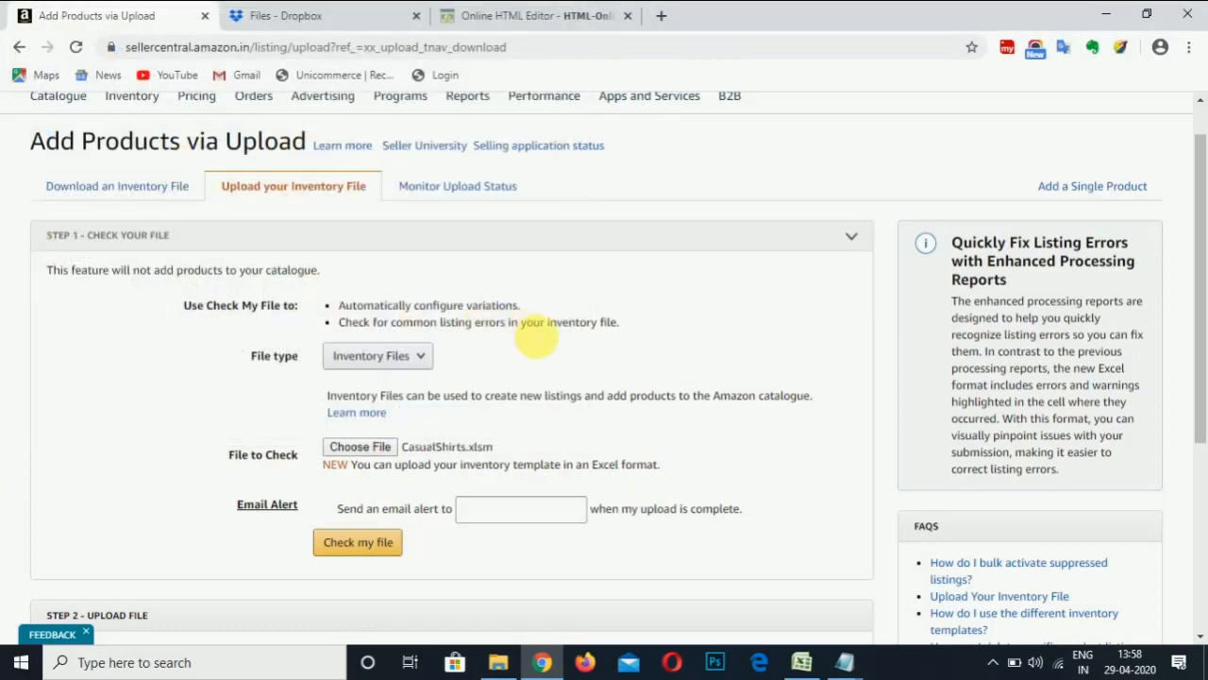
Step: Submit CasualShirts.xlsm for checking and refresh the upload status page
scroll(1204, 280, down, 1)
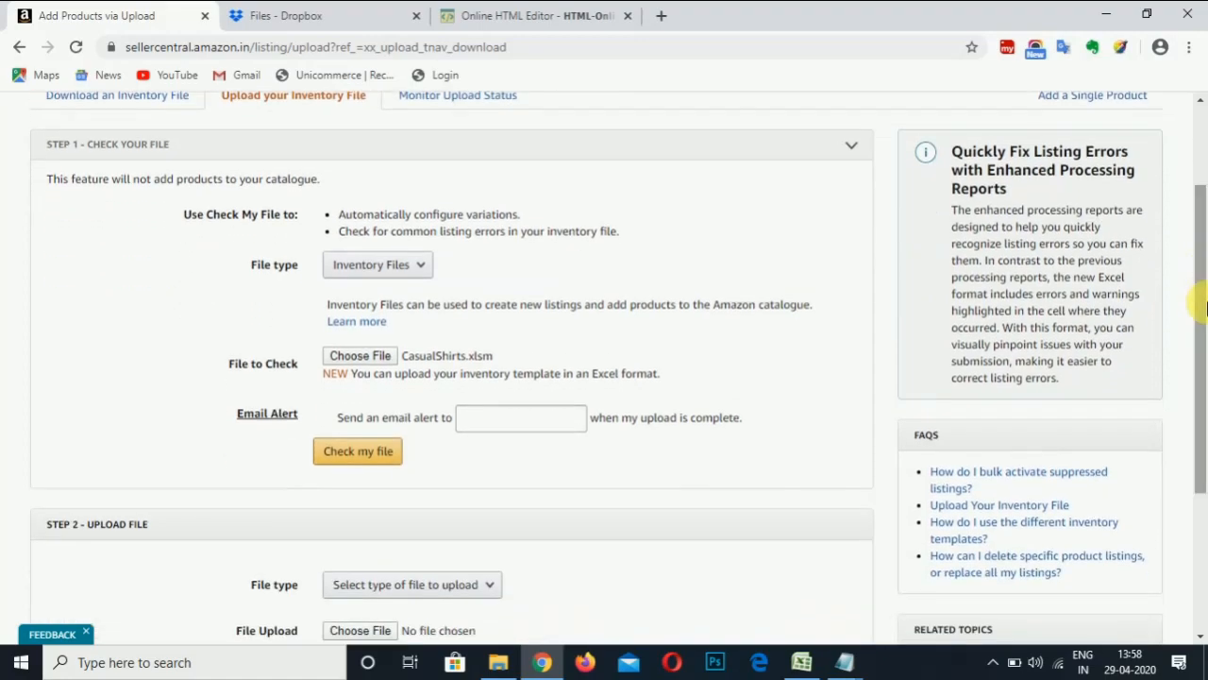
click(388, 455)
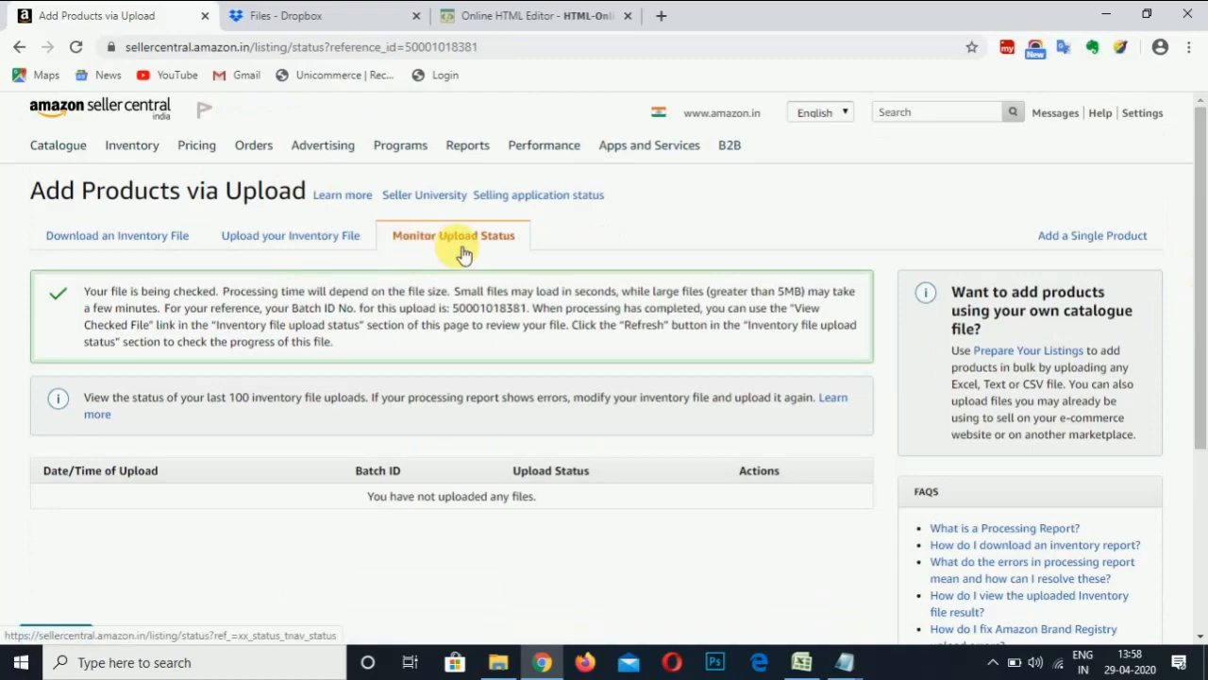
click(76, 46)
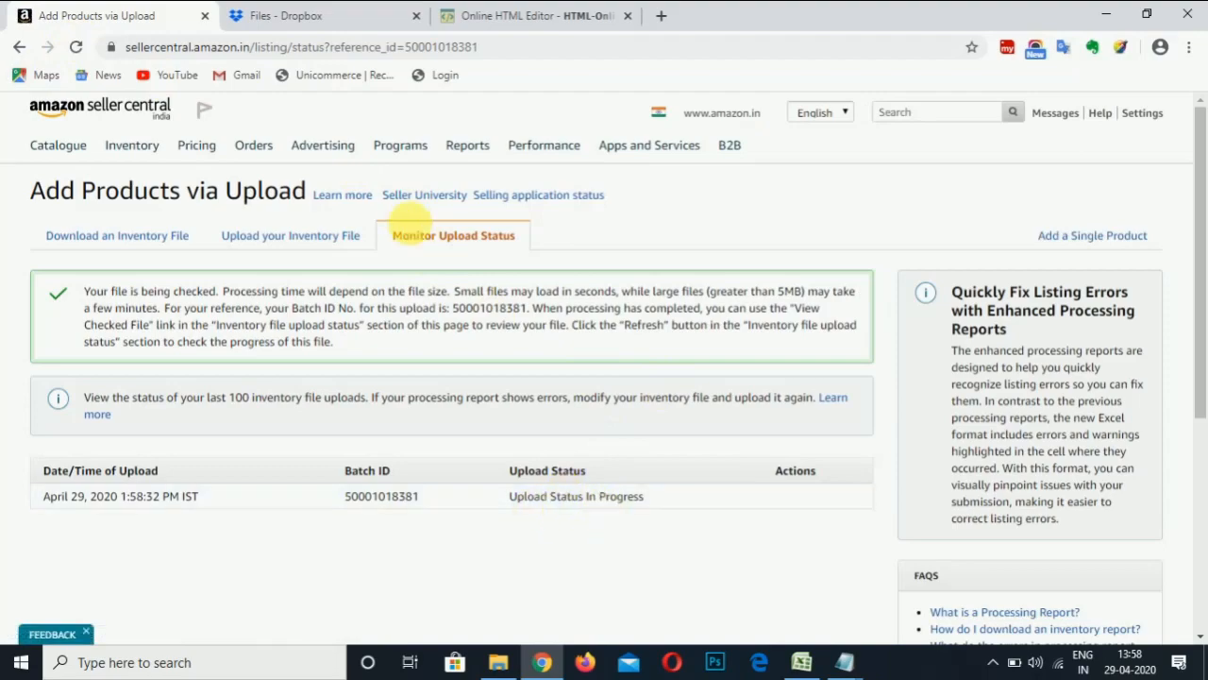
Step: Return to the inventory file upload page and set the Step 2 Upload File type to Inventory Files
click(335, 242)
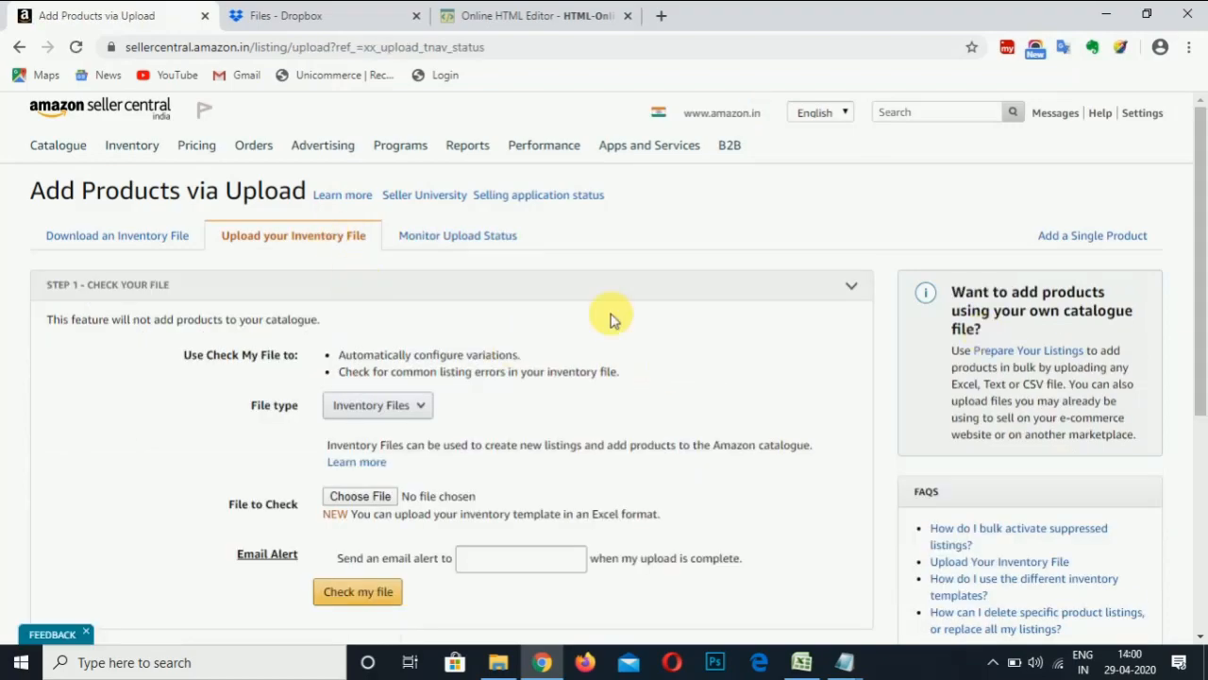
drag(1201, 318, 1201, 528)
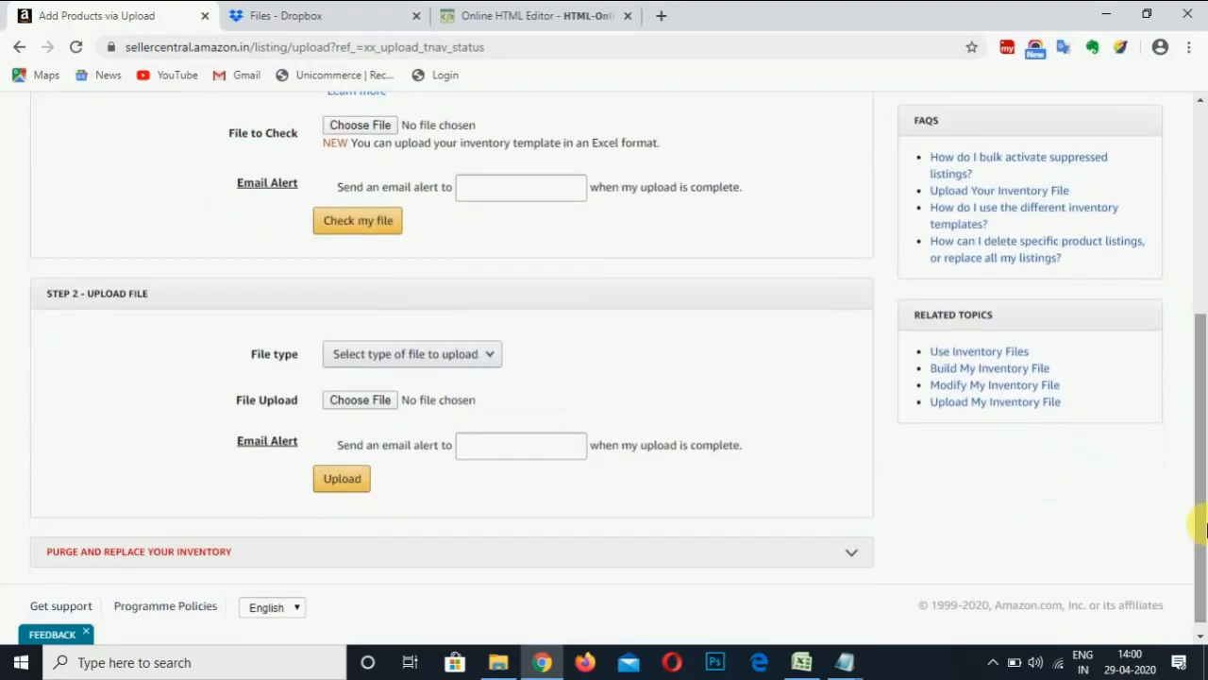
click(405, 354)
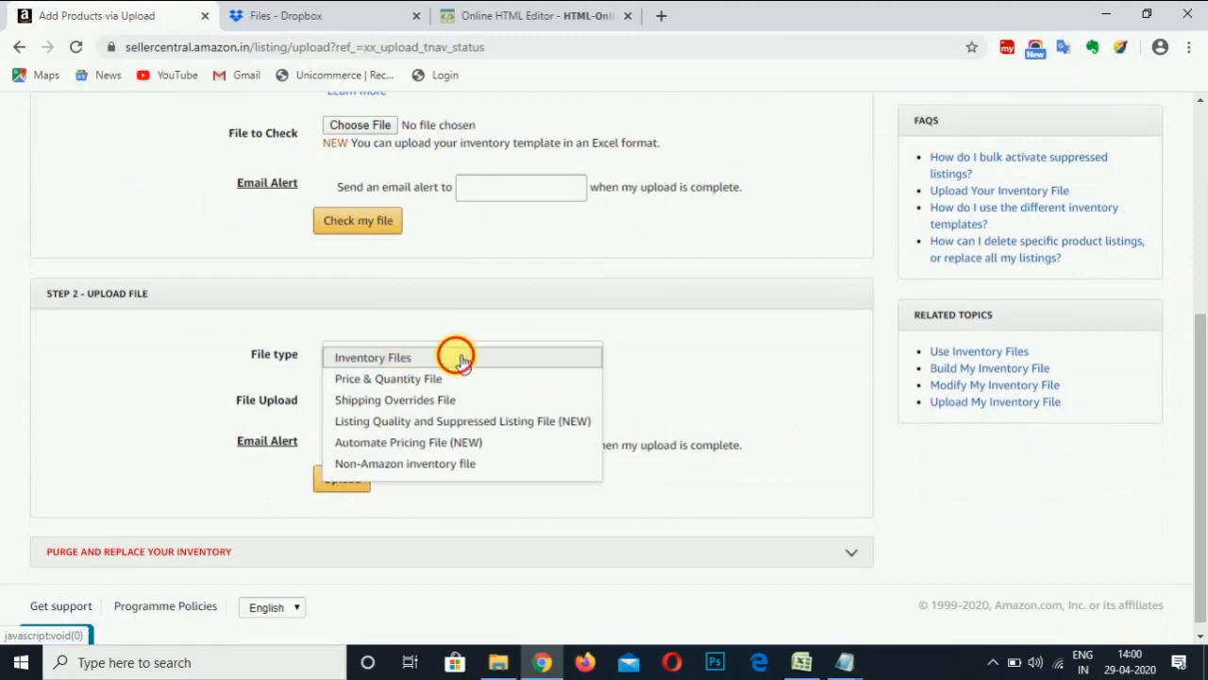
click(454, 355)
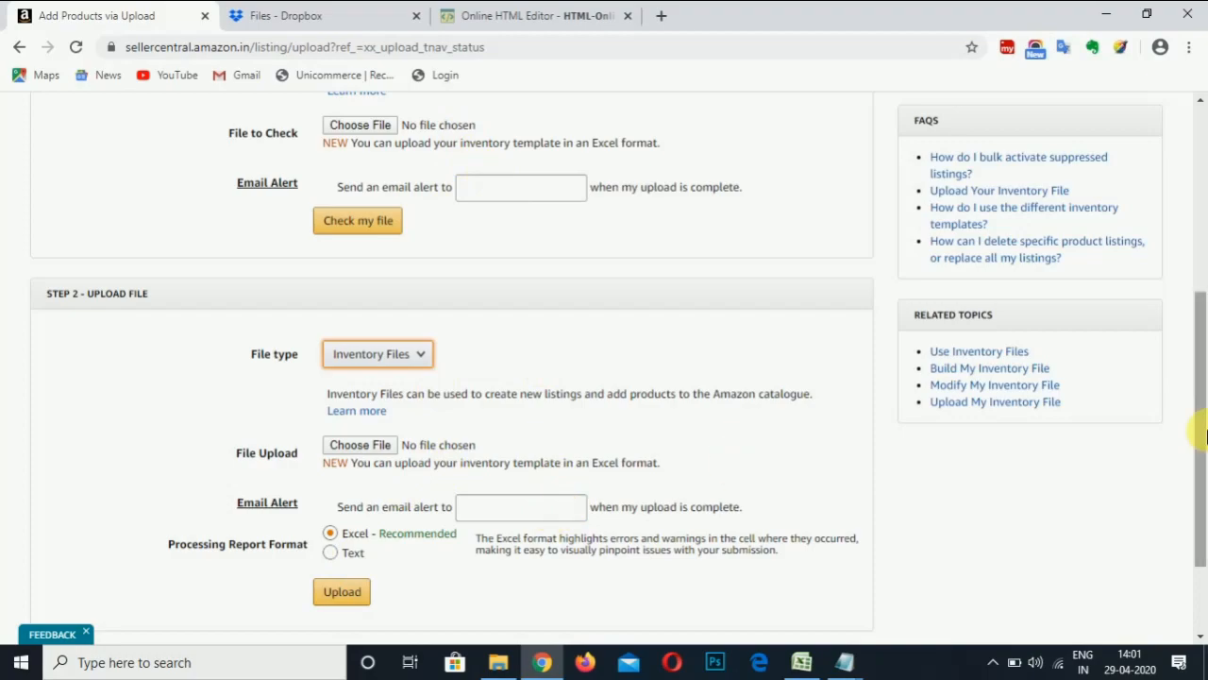
drag(1199, 426, 1199, 151)
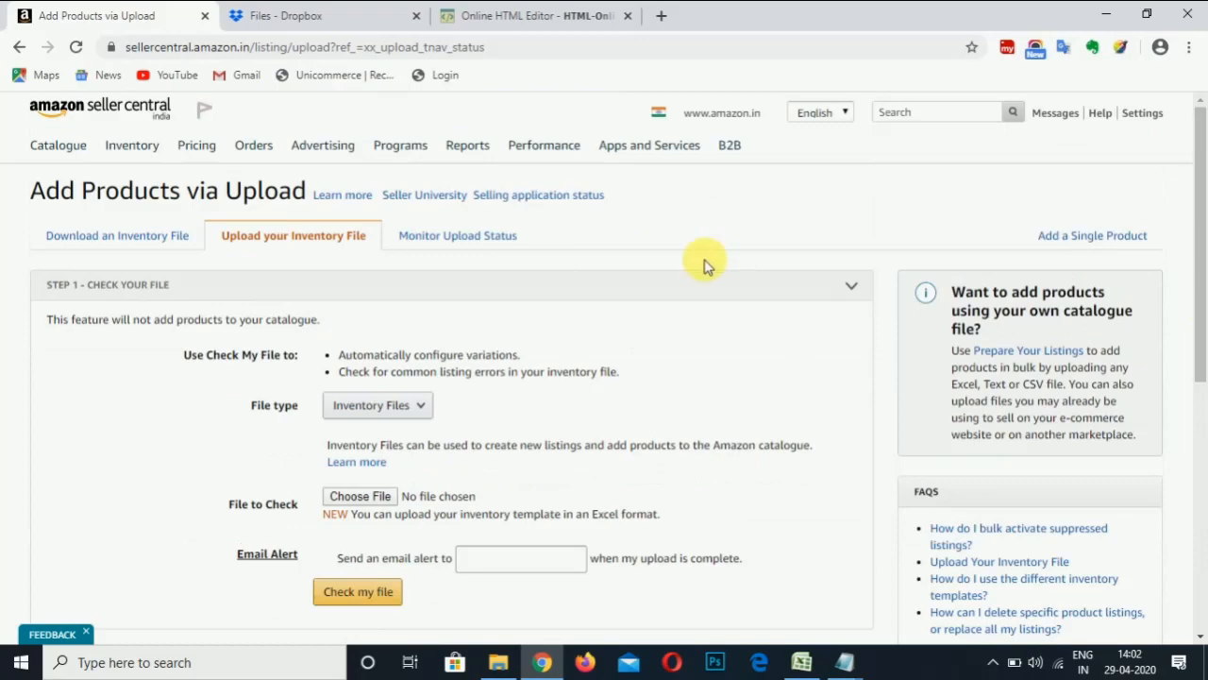